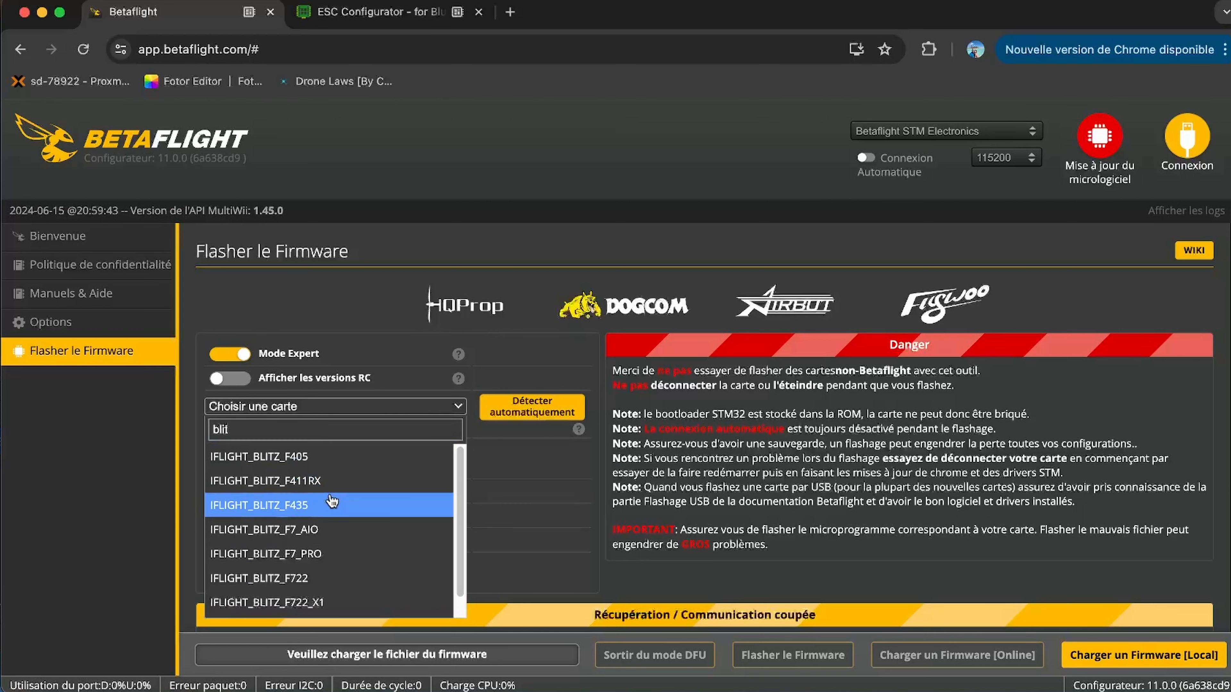
# Step: Select the IFLIGHT_BLITZ_F722 board with firmware 4.4.3 [14-Nov-2023] and review its radio, motor protocol and other build options
pyautogui.click(331, 579)
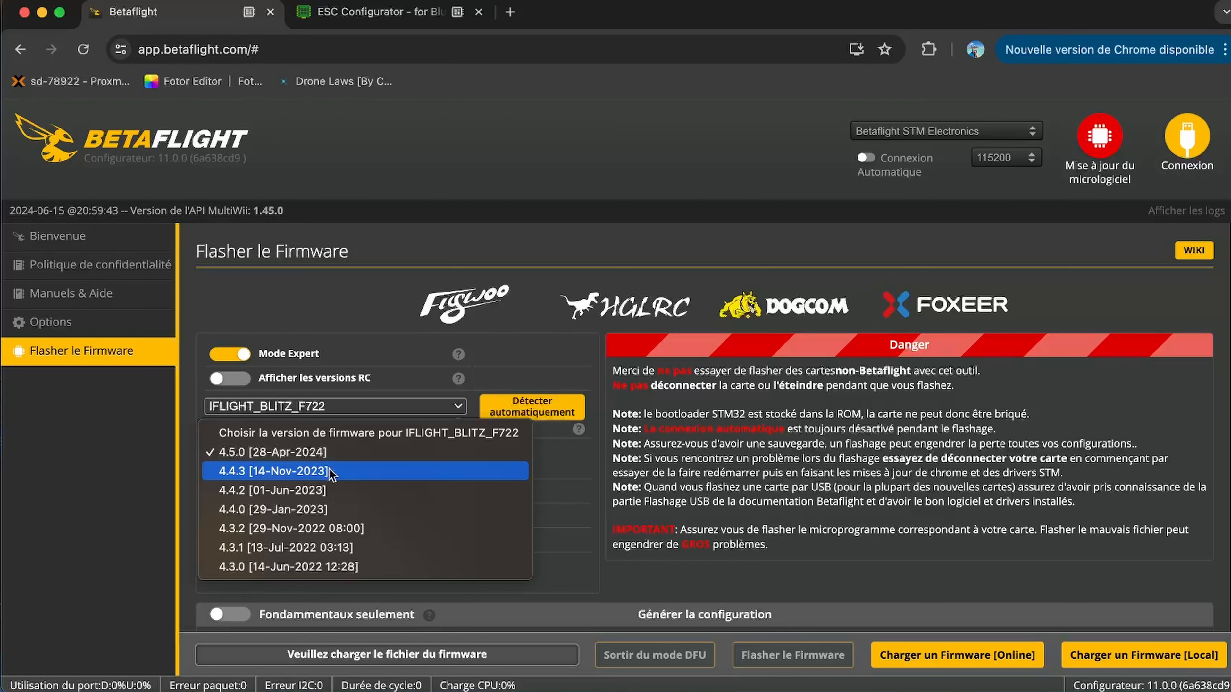
pyautogui.click(330, 473)
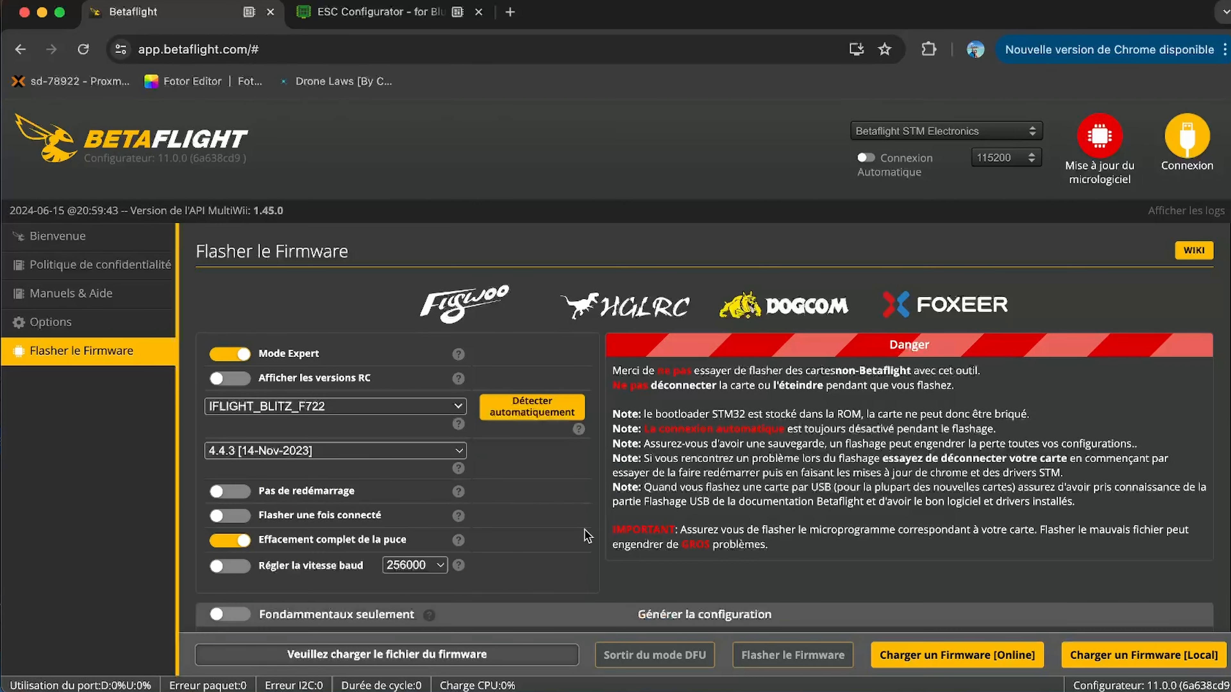
pyautogui.scroll(-9, 574, 534)
pyautogui.scroll(2, 470, 395)
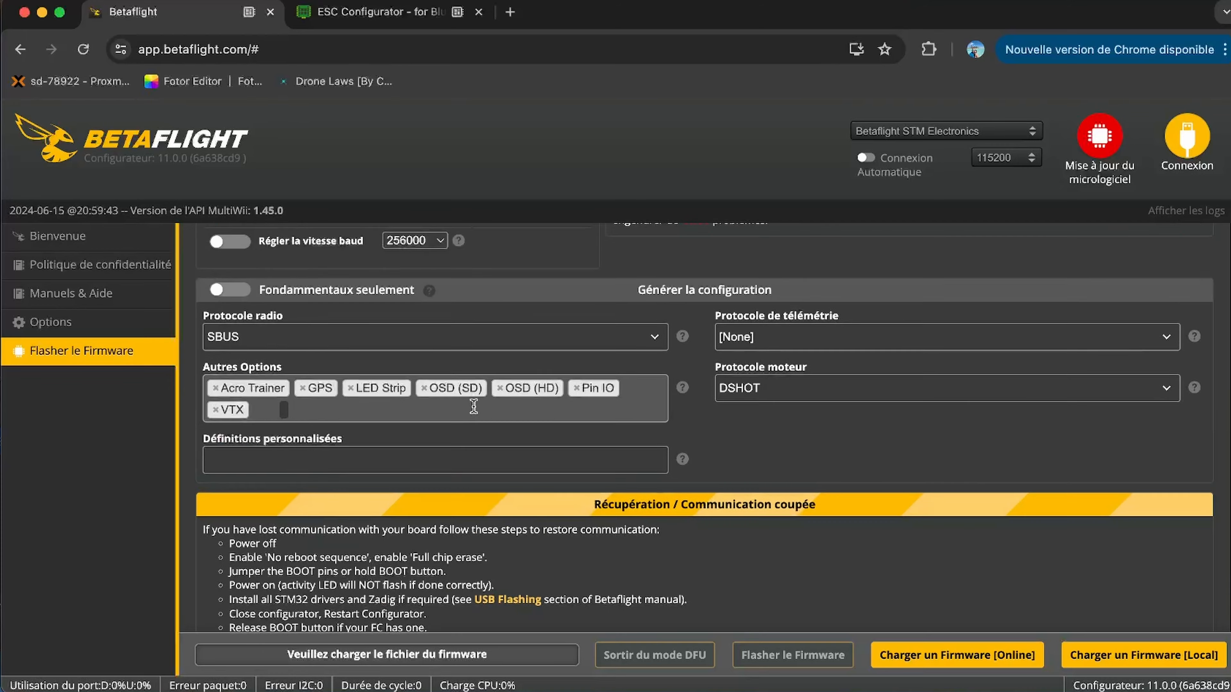
pyautogui.scroll(1, 213, 349)
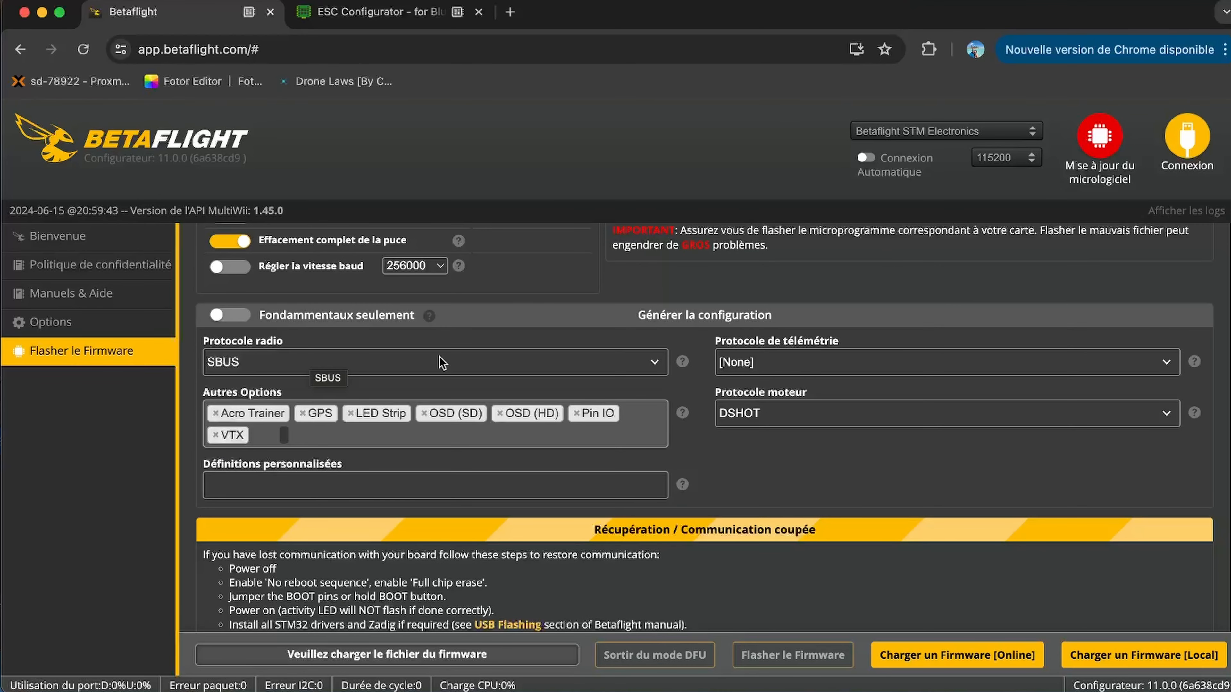
pyautogui.click(934, 415)
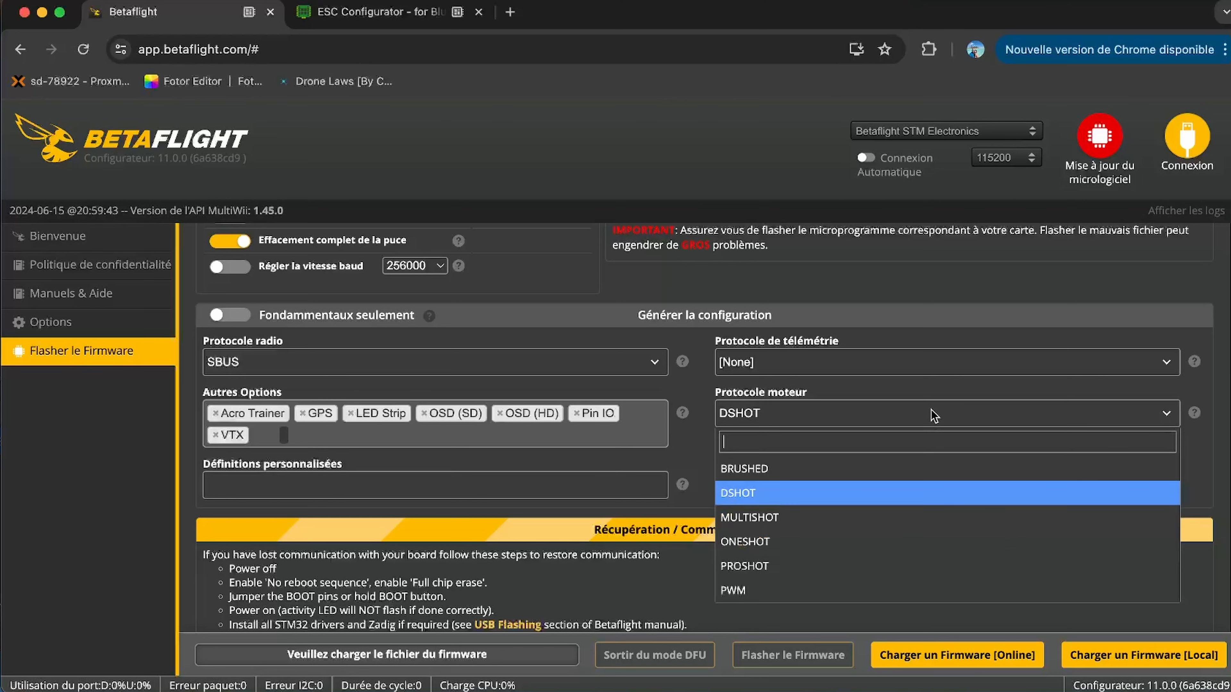
pyautogui.click(934, 416)
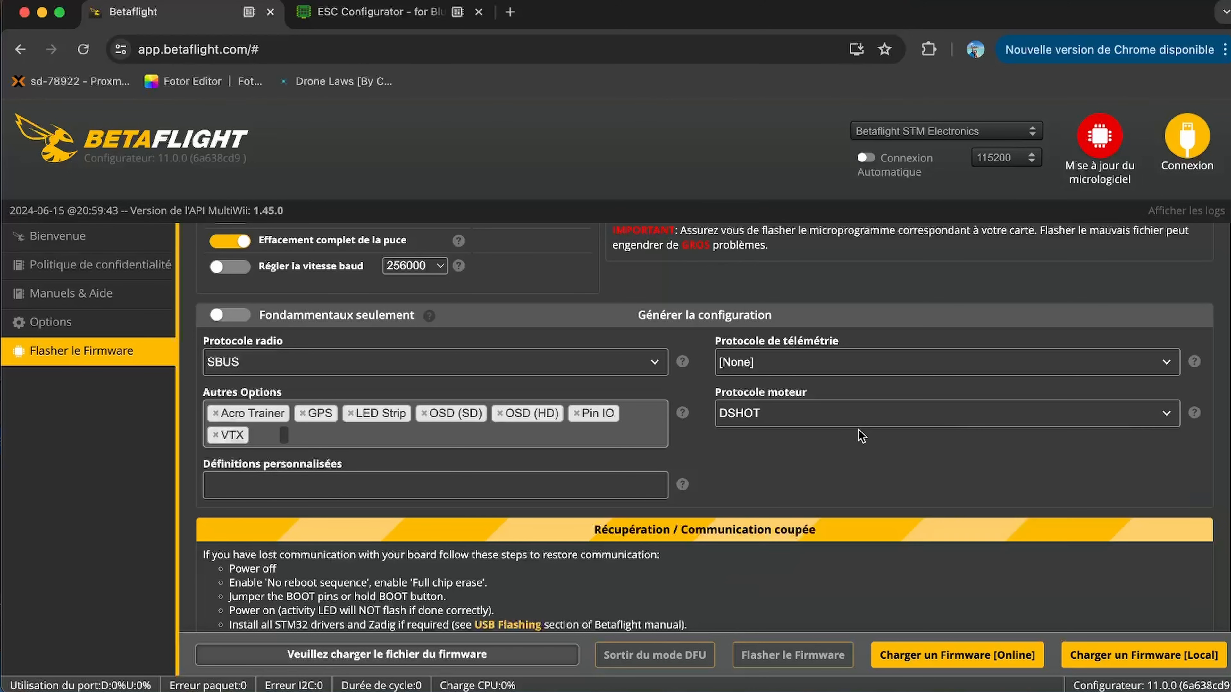
pyautogui.scroll(-1, 863, 485)
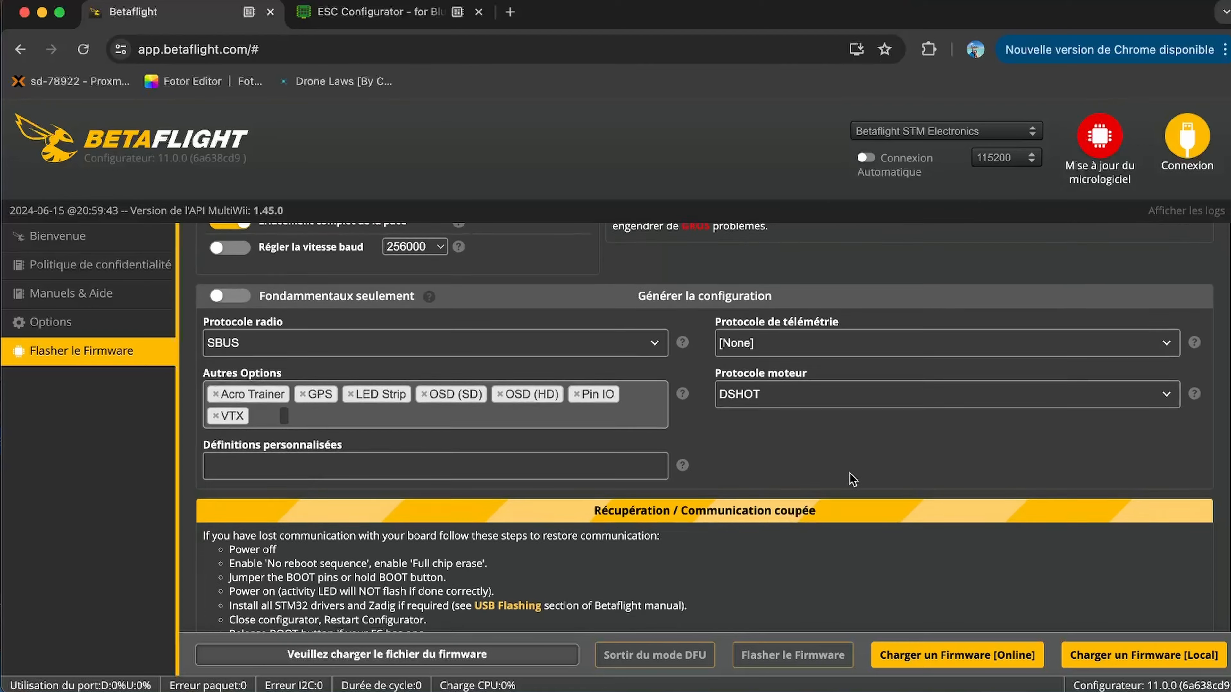
# Step: Load the online firmware build and try to flash it to the board without creating a backup
pyautogui.click(989, 657)
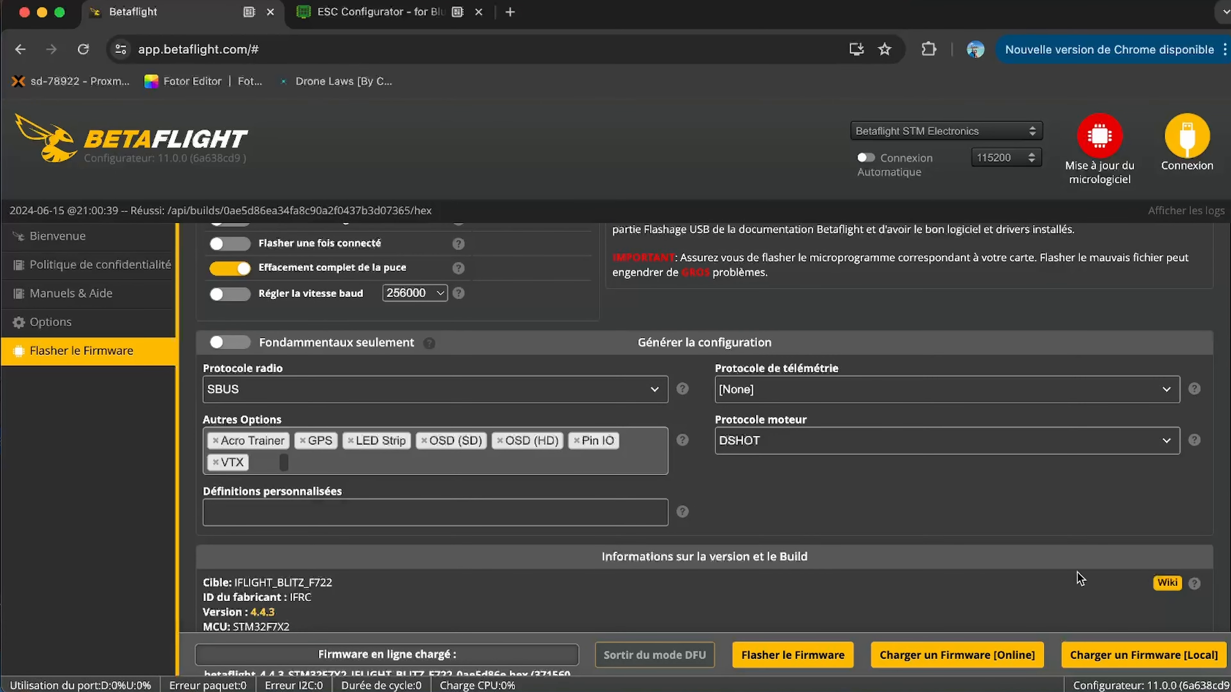
pyautogui.scroll(-7, 753, 563)
pyautogui.scroll(2, 754, 563)
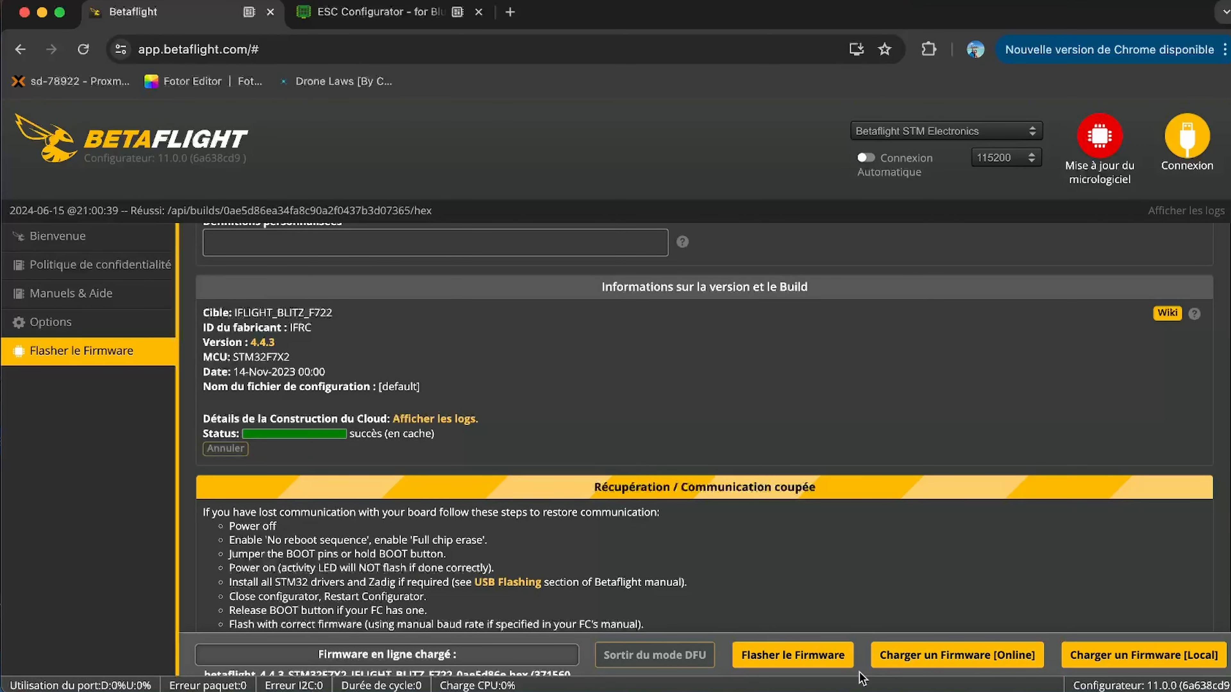
pyautogui.click(813, 663)
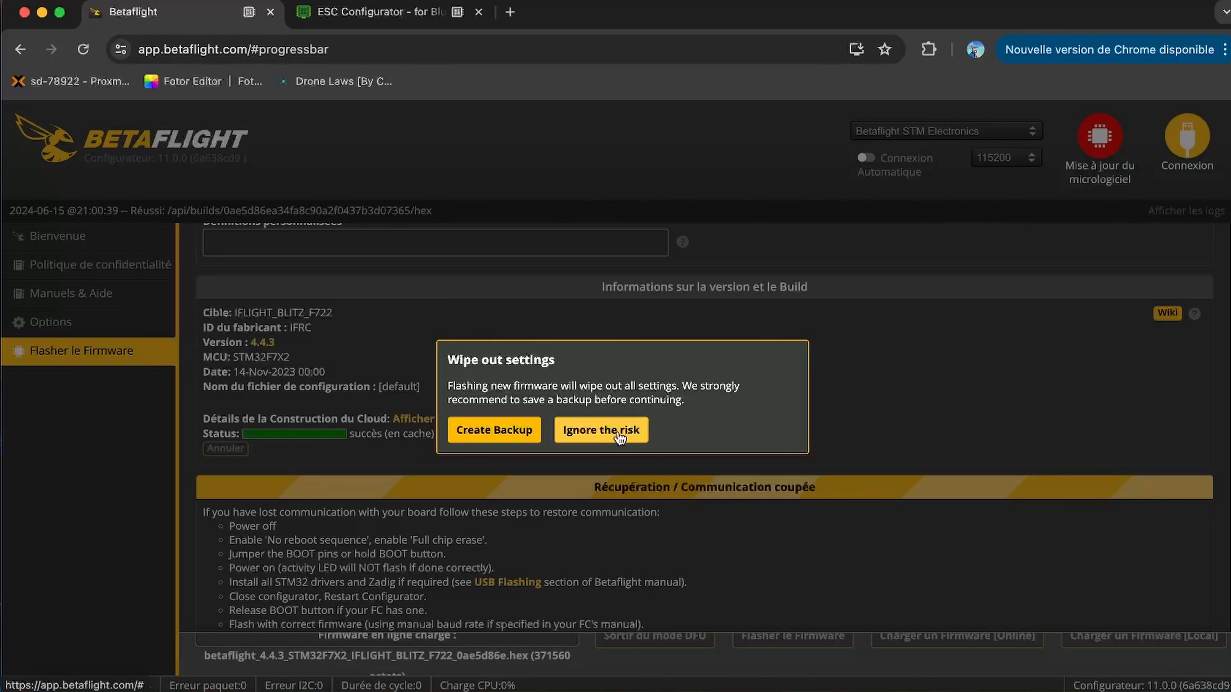
pyautogui.click(620, 438)
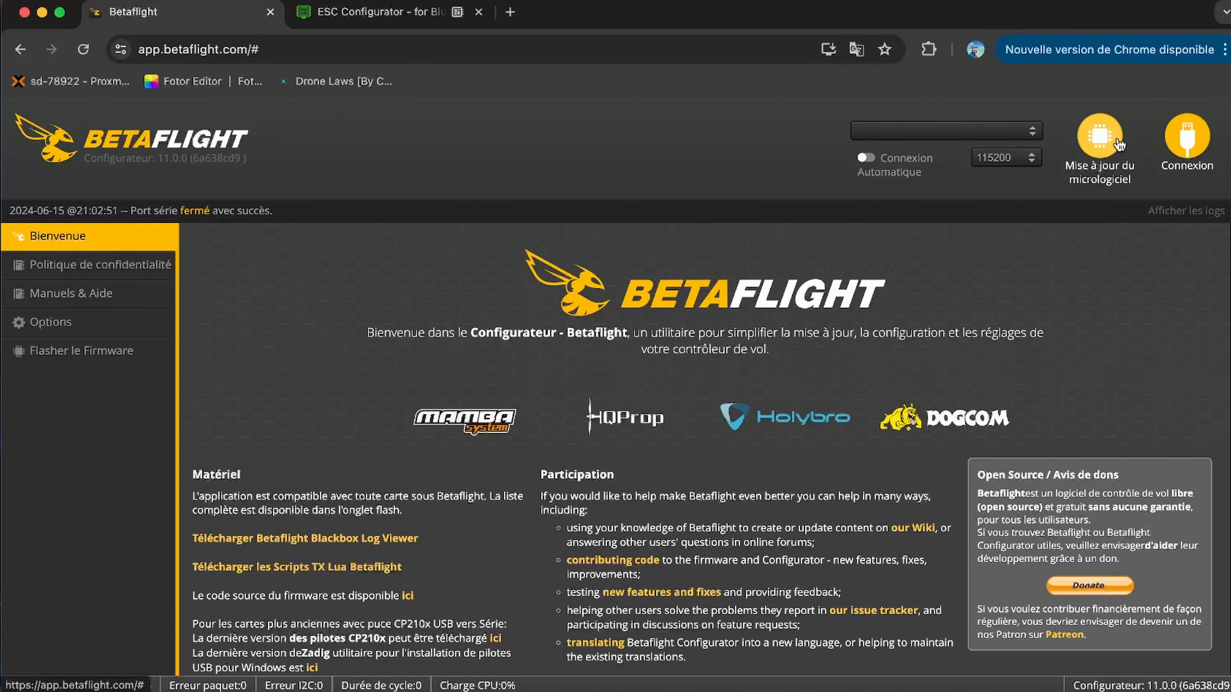
# Step: Connect to the flight controller and reboot it in boot loader / DFU mode
pyautogui.click(1186, 145)
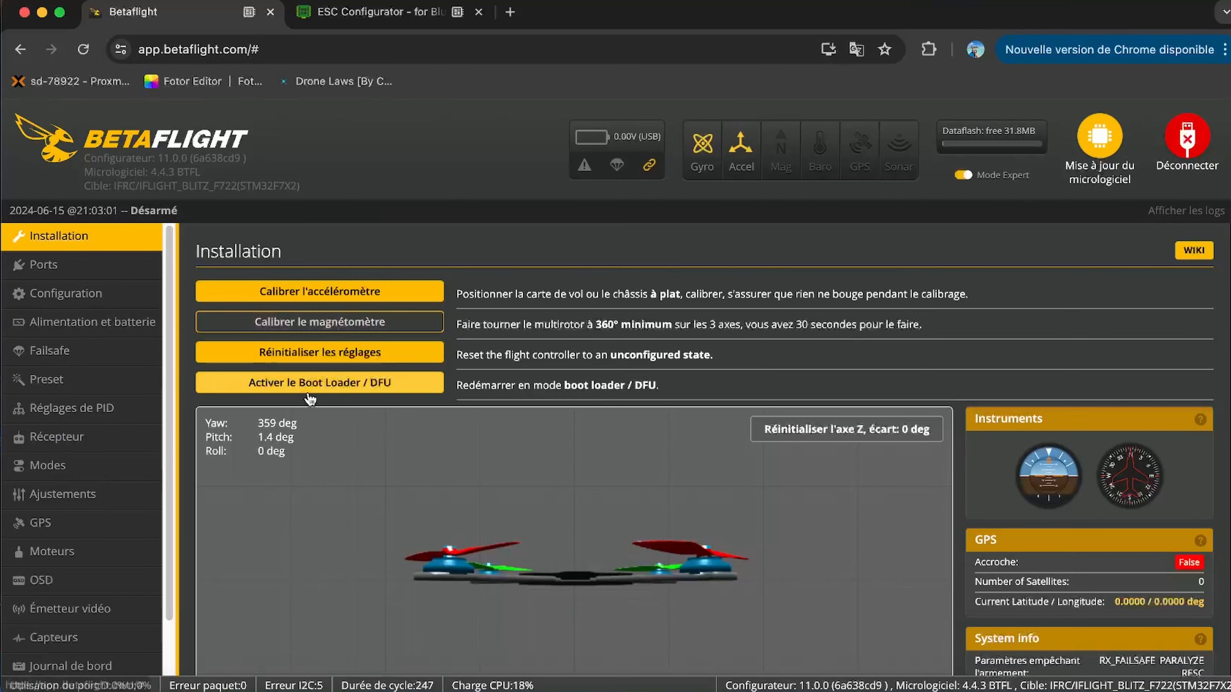
pyautogui.click(312, 391)
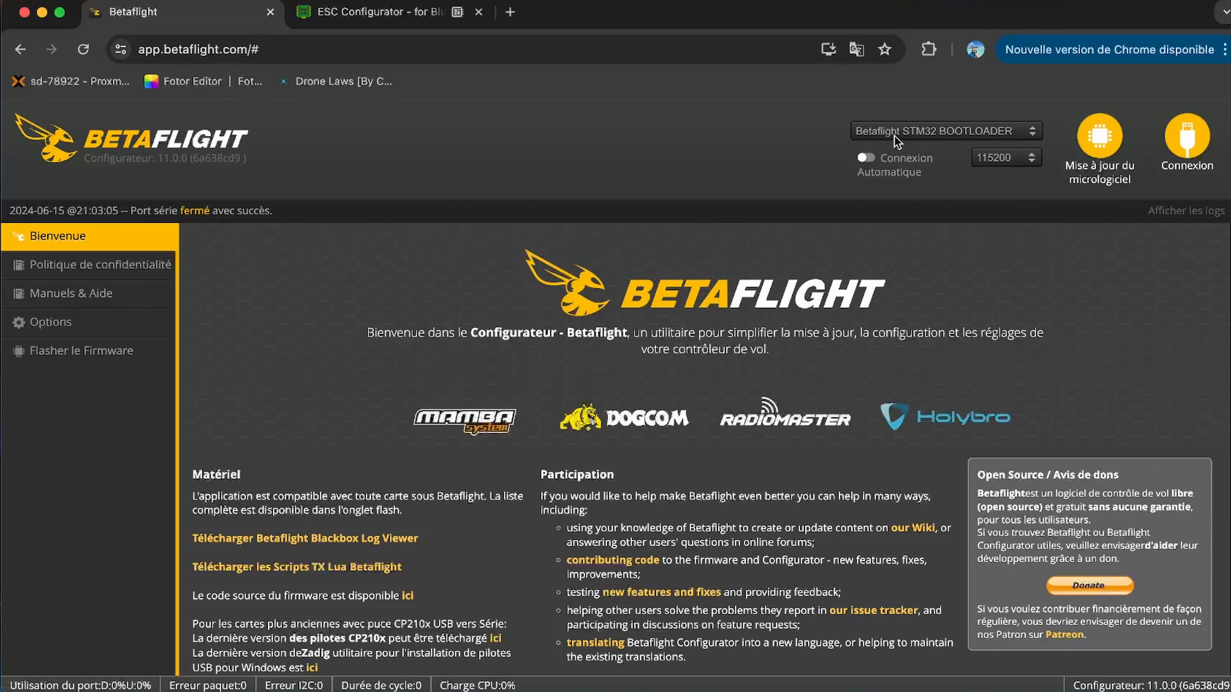
# Step: Choose the IFLIGHT_BLITZ_F722 board and firmware version 4.4.3 [14-Nov-2023] in the firmware flasher
pyautogui.click(1099, 141)
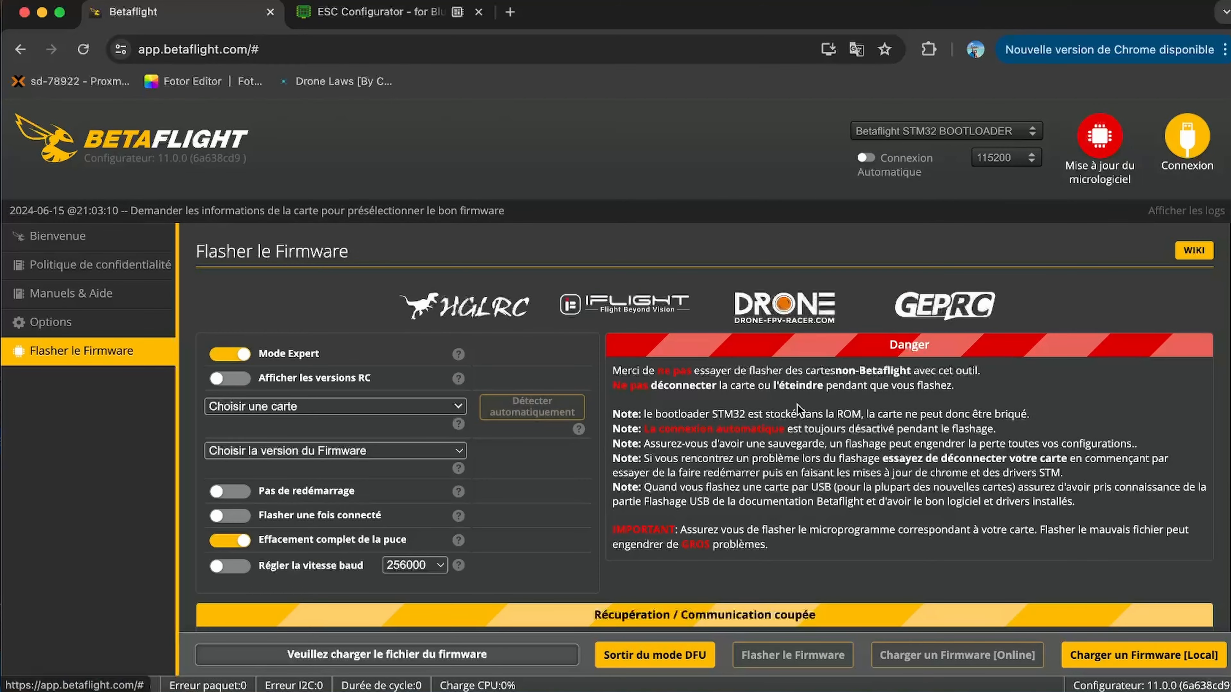
pyautogui.click(451, 410)
pyautogui.write('ifli')
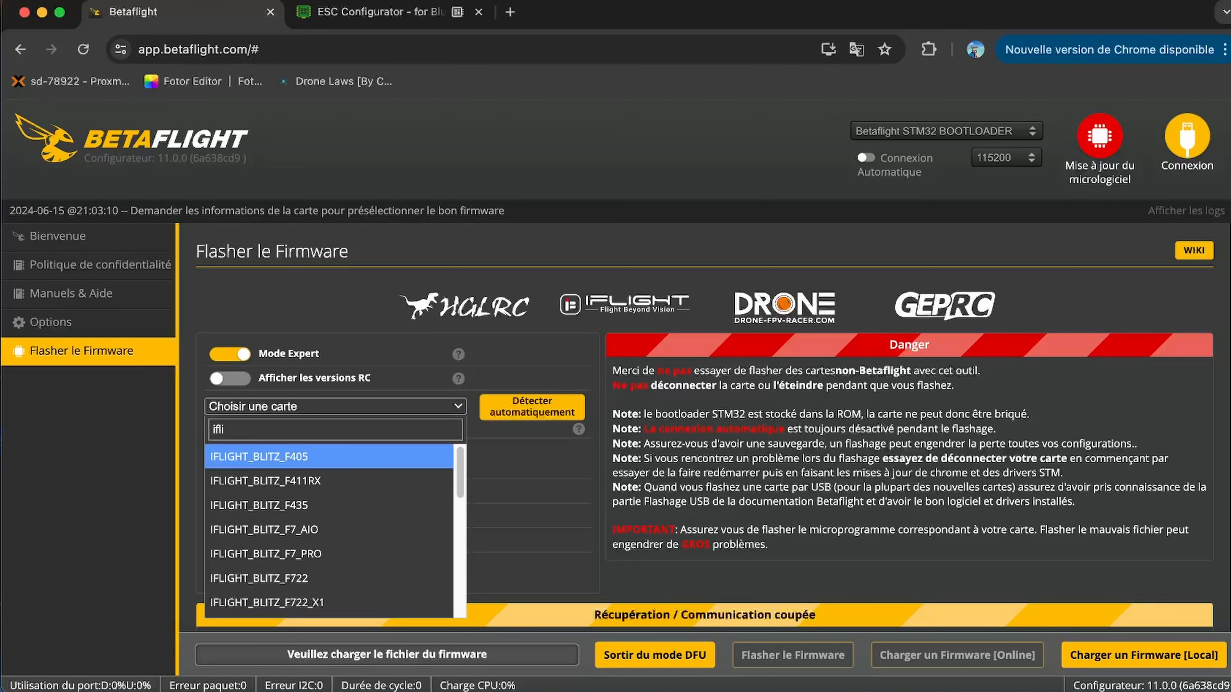
pyautogui.click(284, 580)
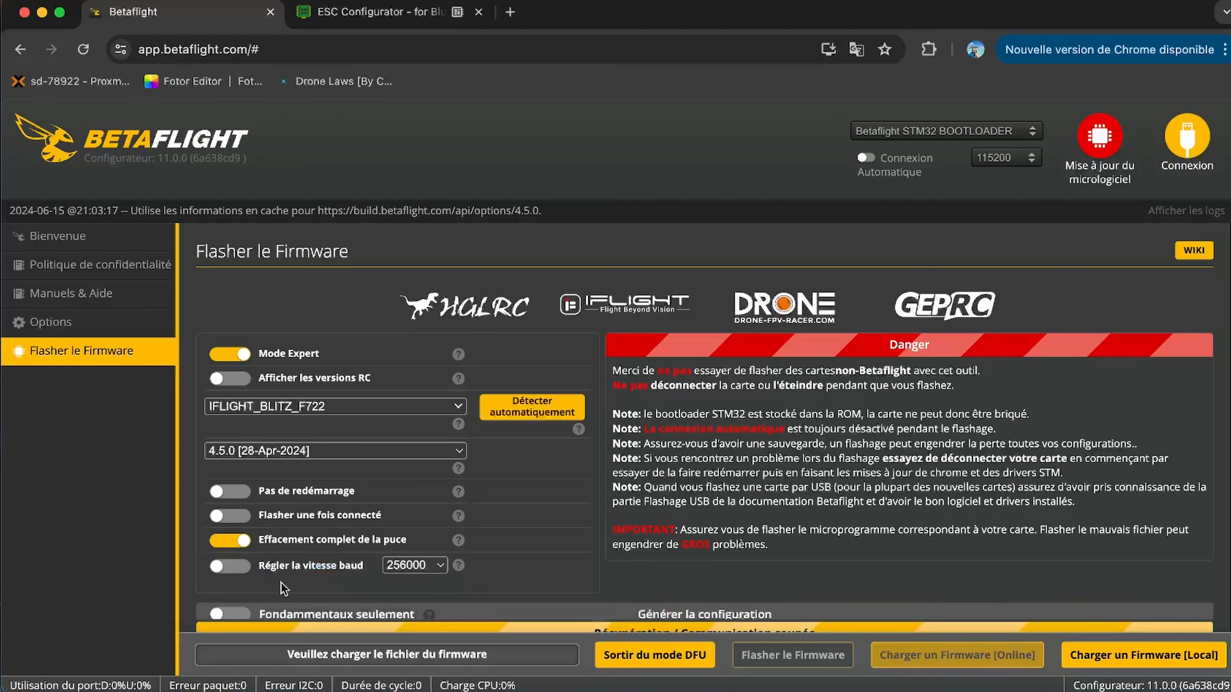
pyautogui.click(356, 456)
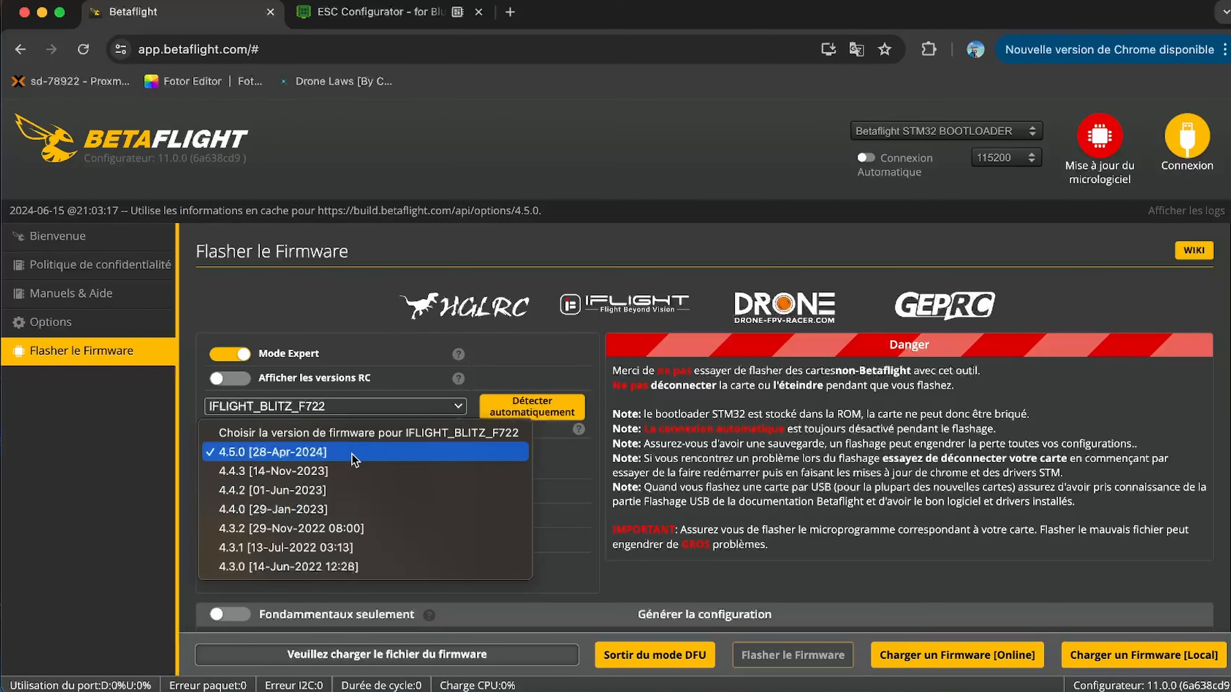
pyautogui.click(286, 479)
# Step: Load the firmware build online and flash it to the STM32 BOOTLOADER device
pyautogui.click(910, 658)
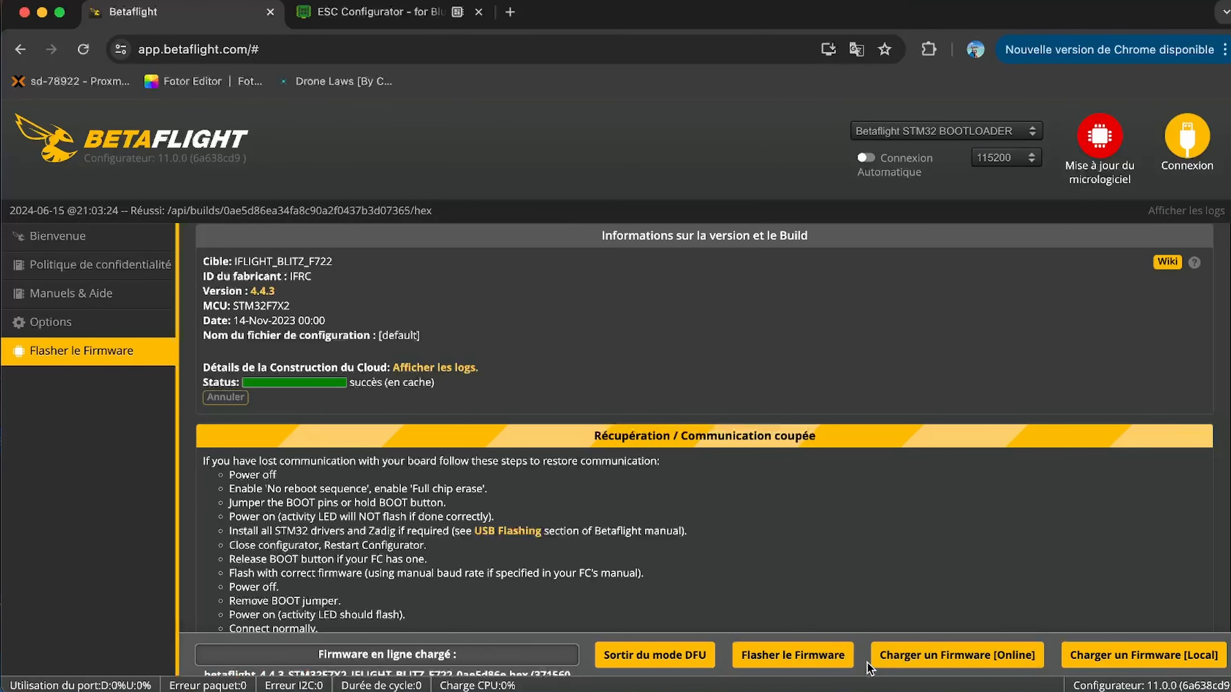
pyautogui.click(805, 661)
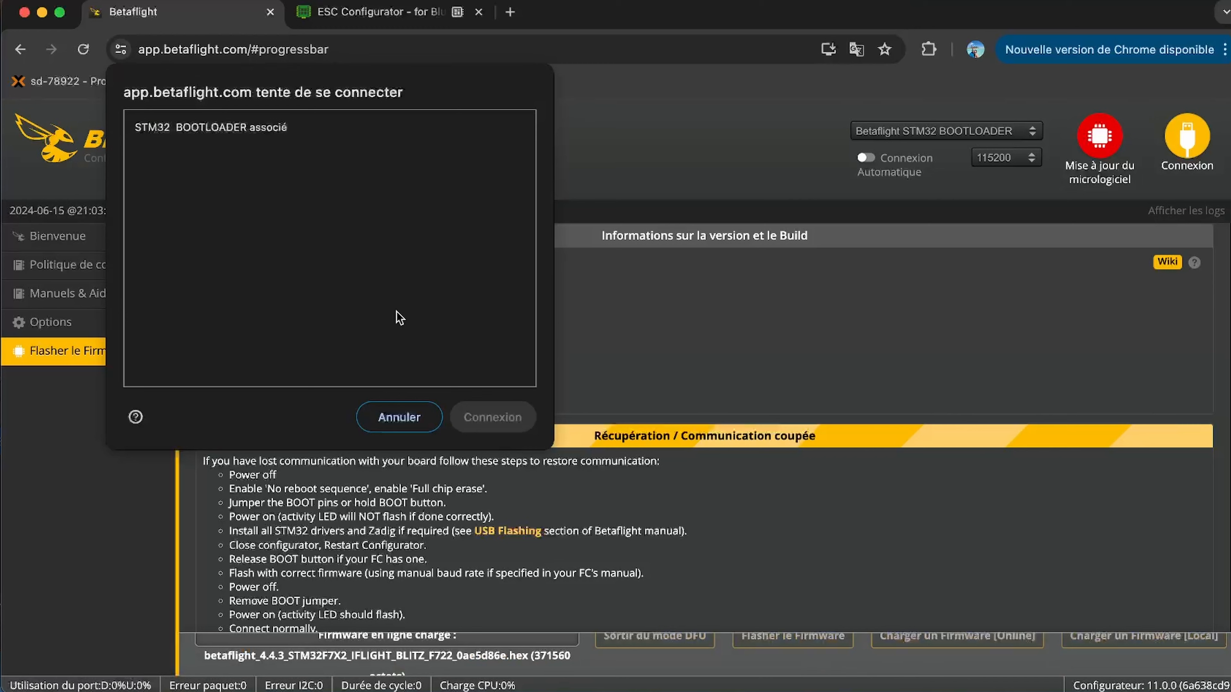
pyautogui.click(231, 138)
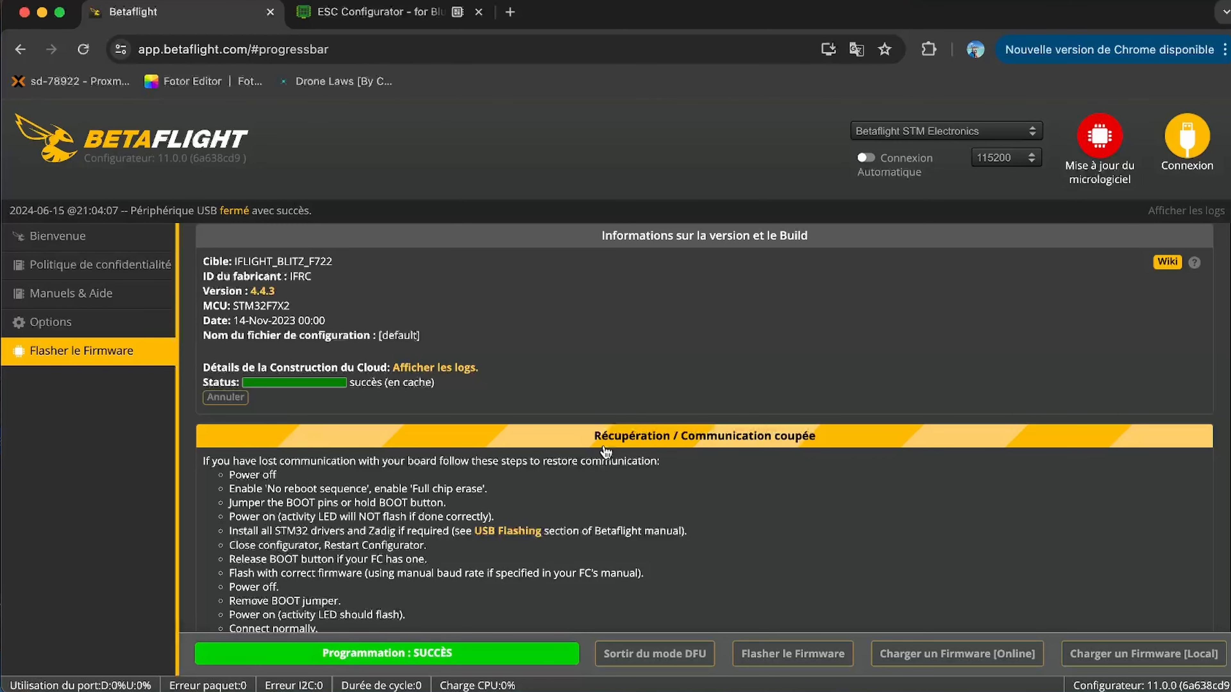
# Step: Return to the welcome page, connect to the flashed board and apply its board-specific default settings
pyautogui.click(57, 235)
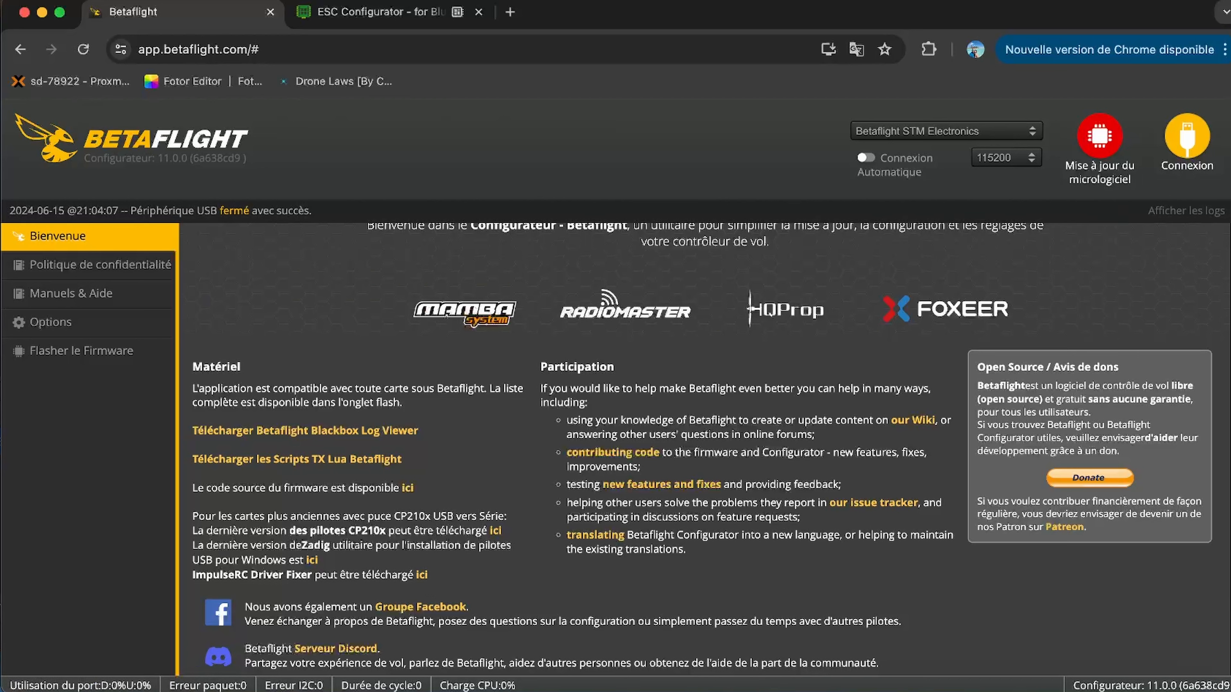
pyautogui.click(1183, 151)
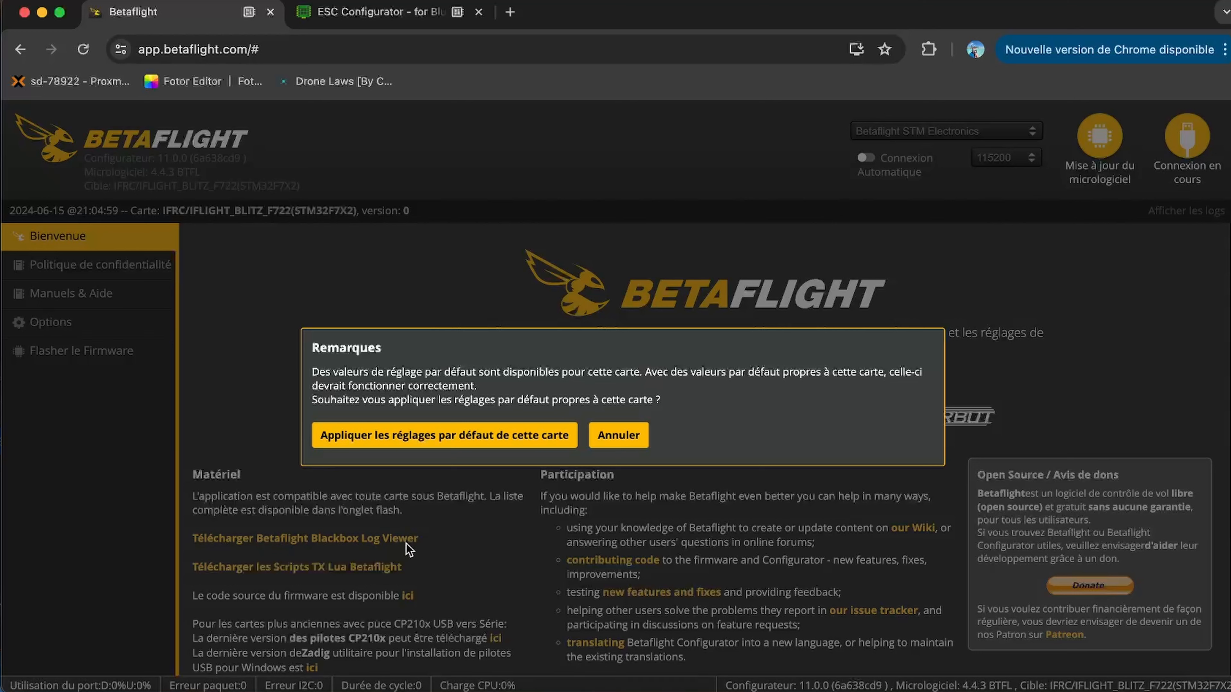
pyautogui.click(470, 445)
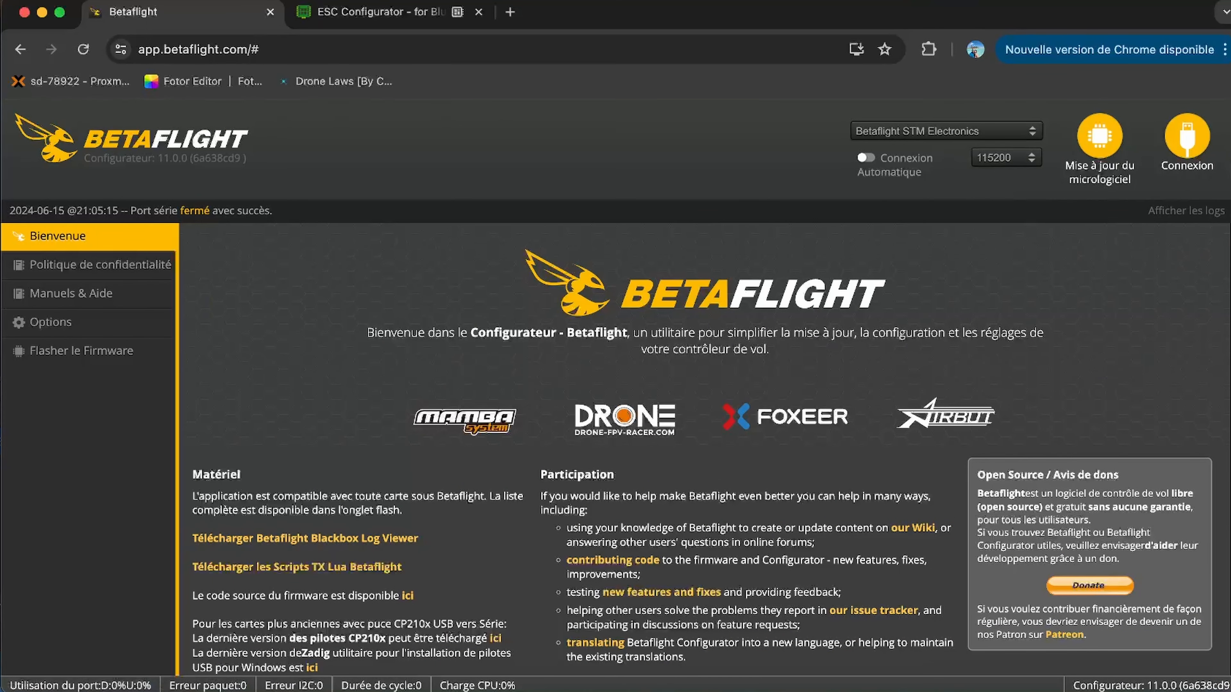
# Step: Reconnect to the board, dismiss the configuration problems notice and calibrate the accelerometer
pyautogui.click(1195, 150)
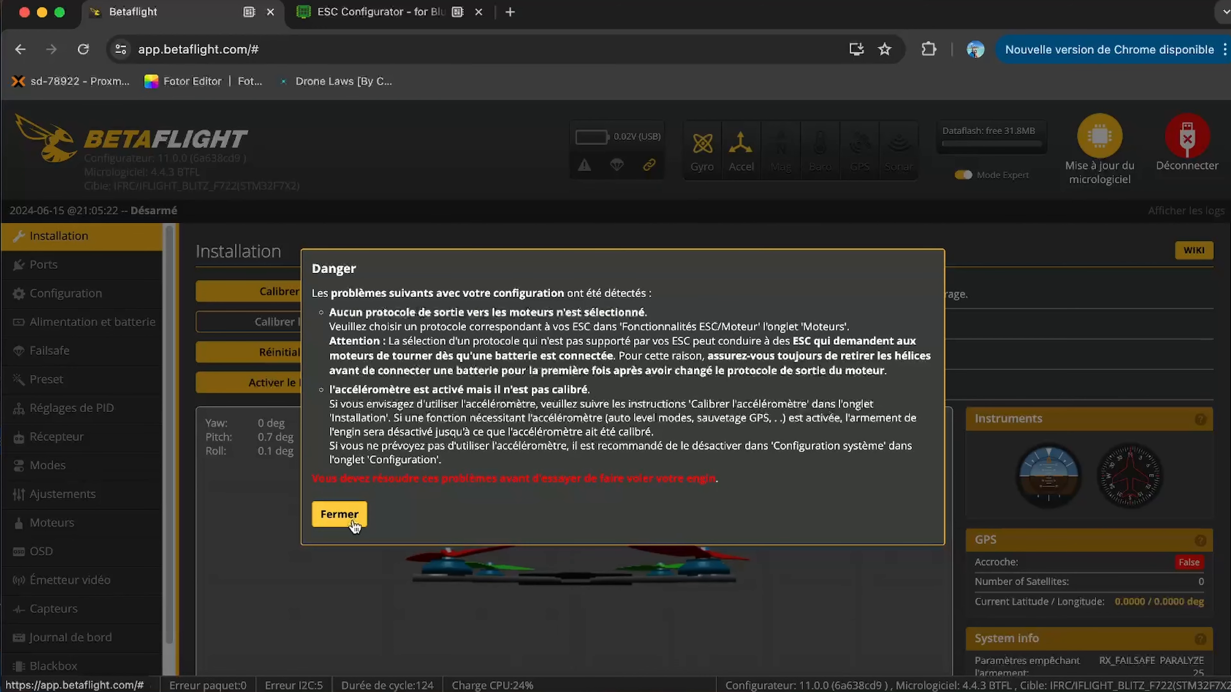
pyautogui.click(354, 526)
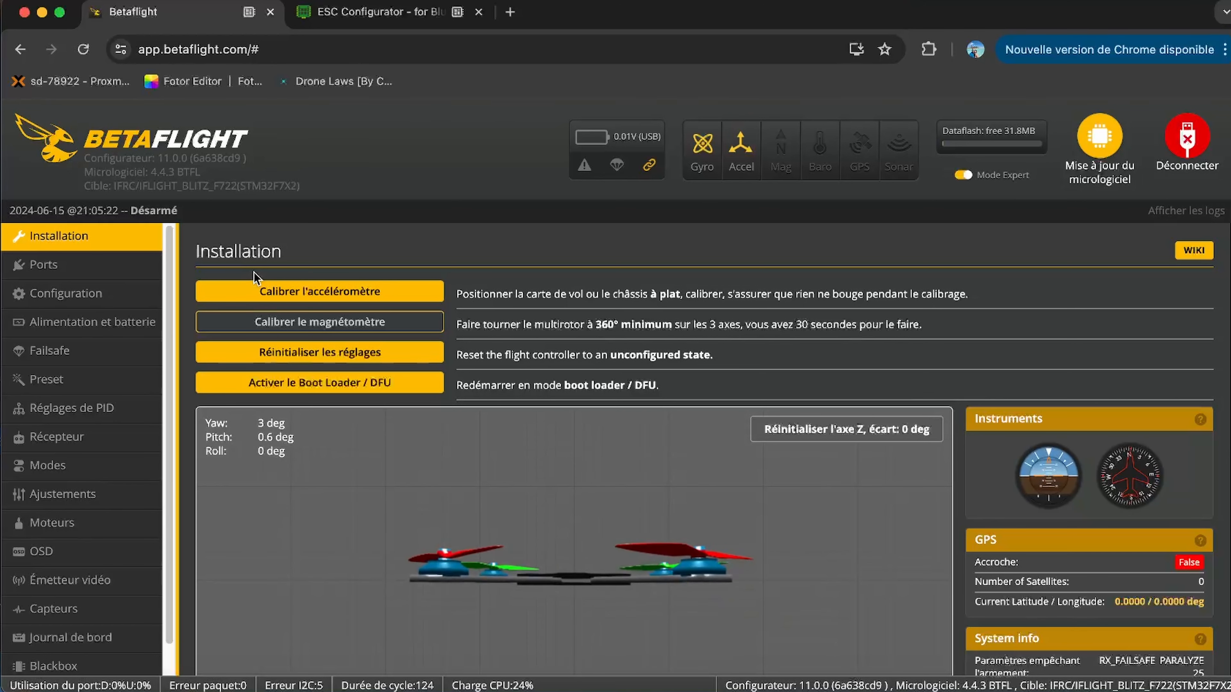
pyautogui.click(301, 294)
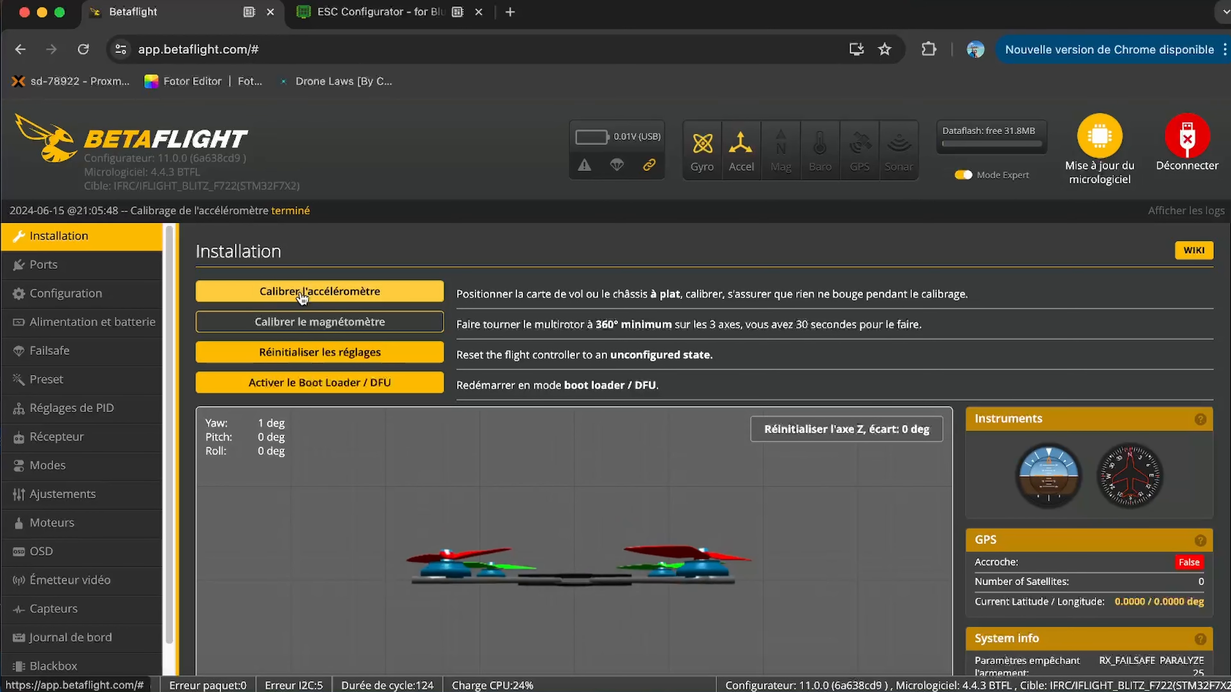
pyautogui.scroll(-3, 717, 371)
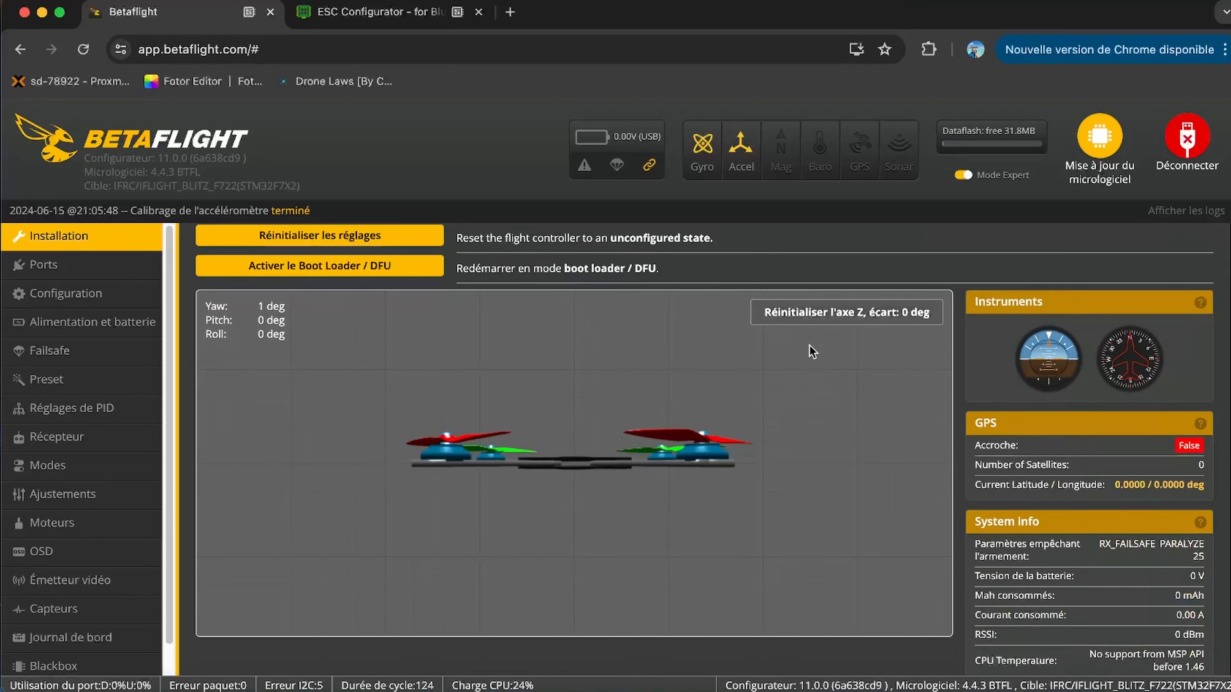
pyautogui.scroll(1, 630, 393)
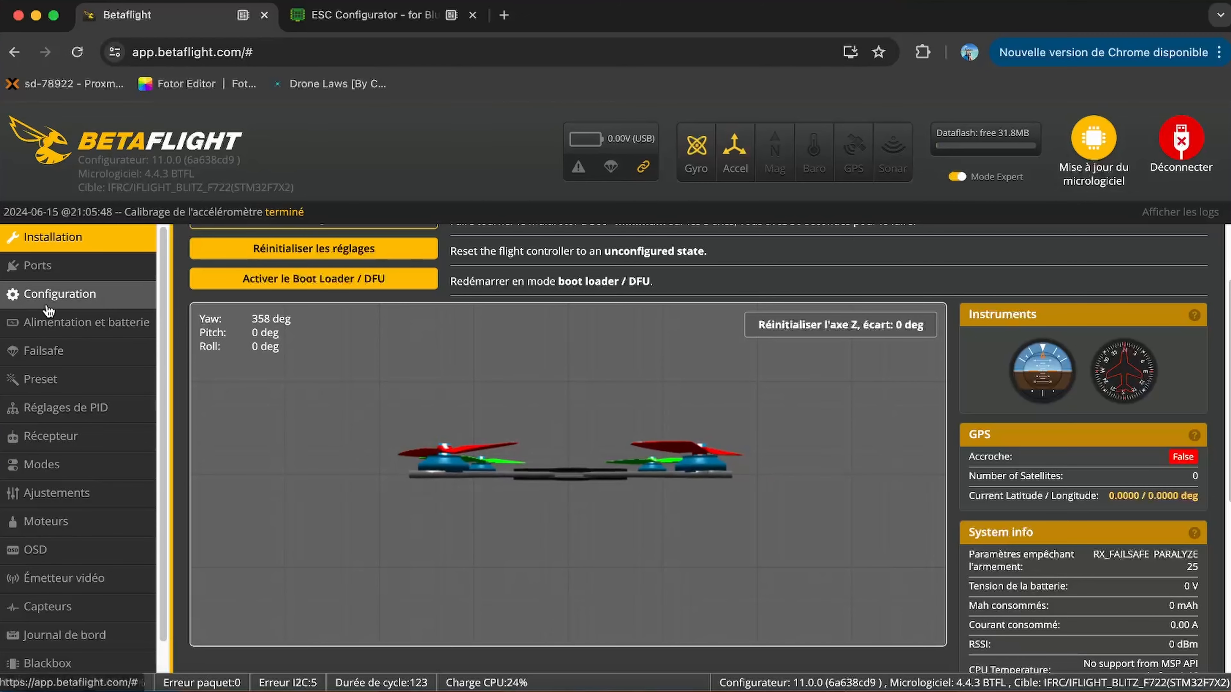
pyautogui.scroll(-2, 162, 425)
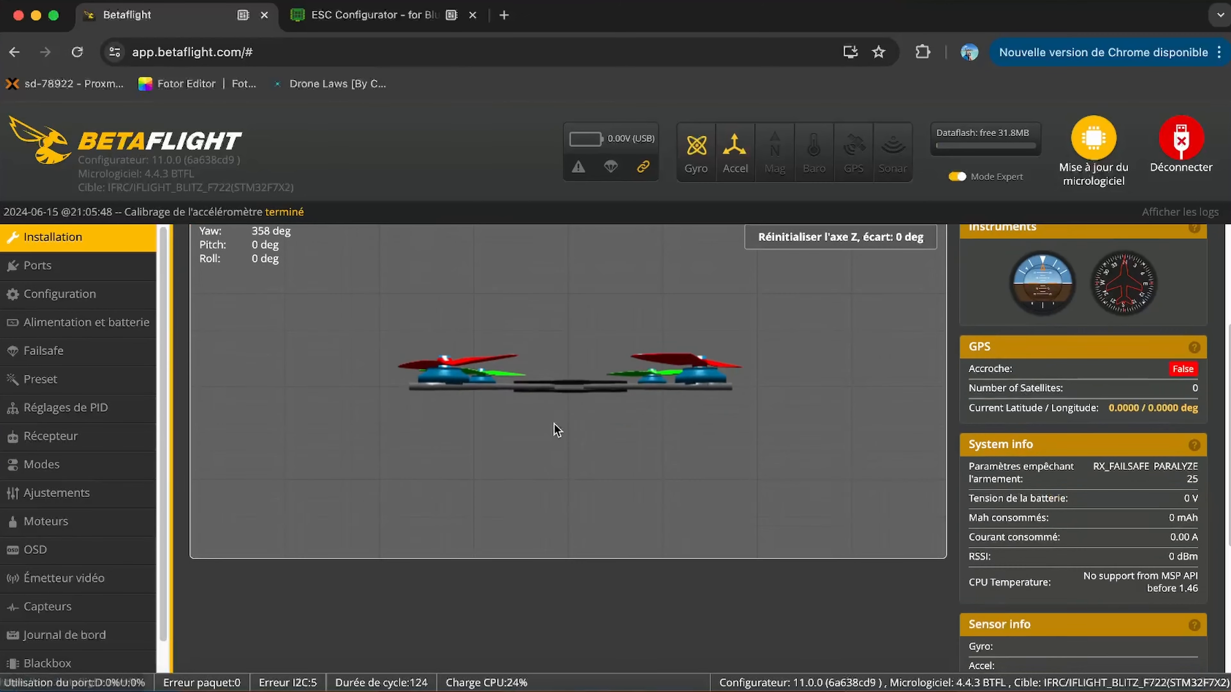
# Step: In the Ports settings, enable MSP on UART1 and set its peripheral to VTX (MSP + Displayport)
pyautogui.click(39, 265)
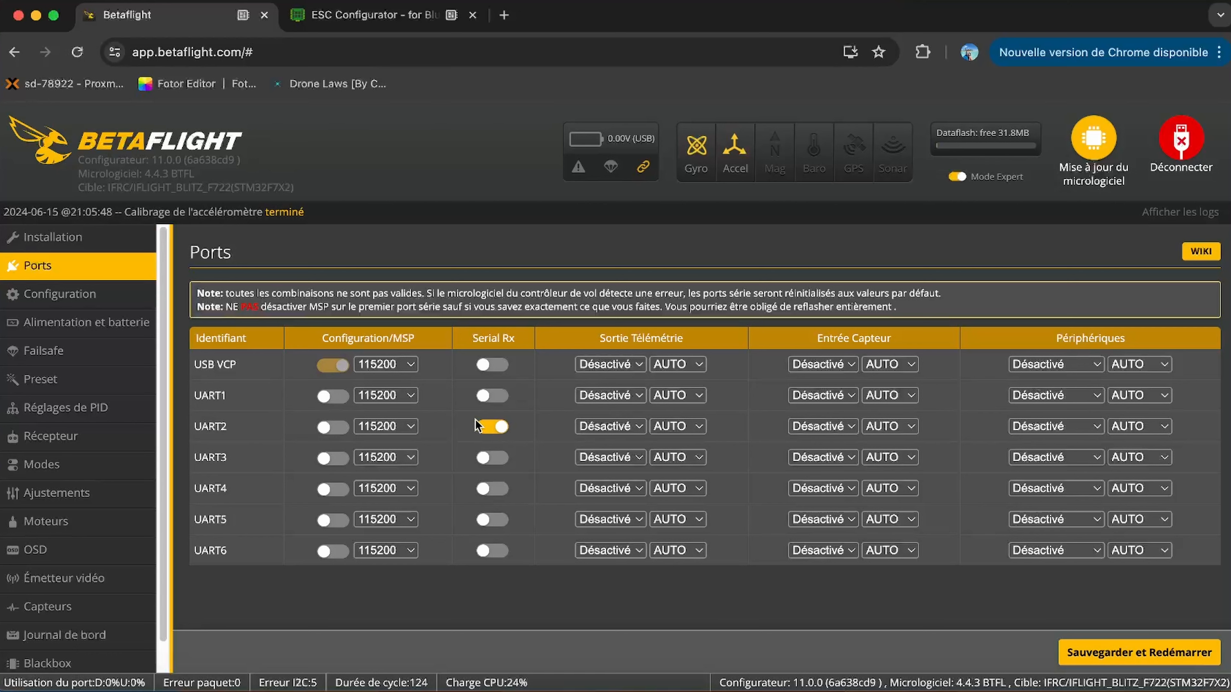
pyautogui.click(337, 400)
pyautogui.click(1076, 395)
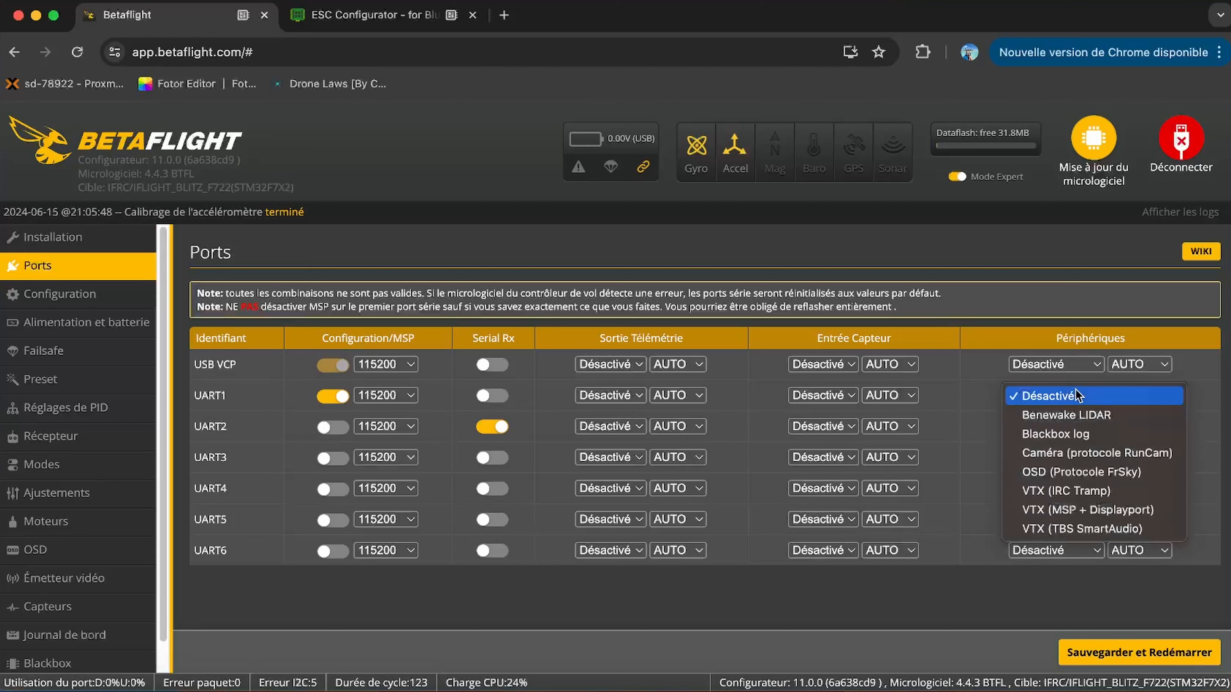
pyautogui.click(1113, 510)
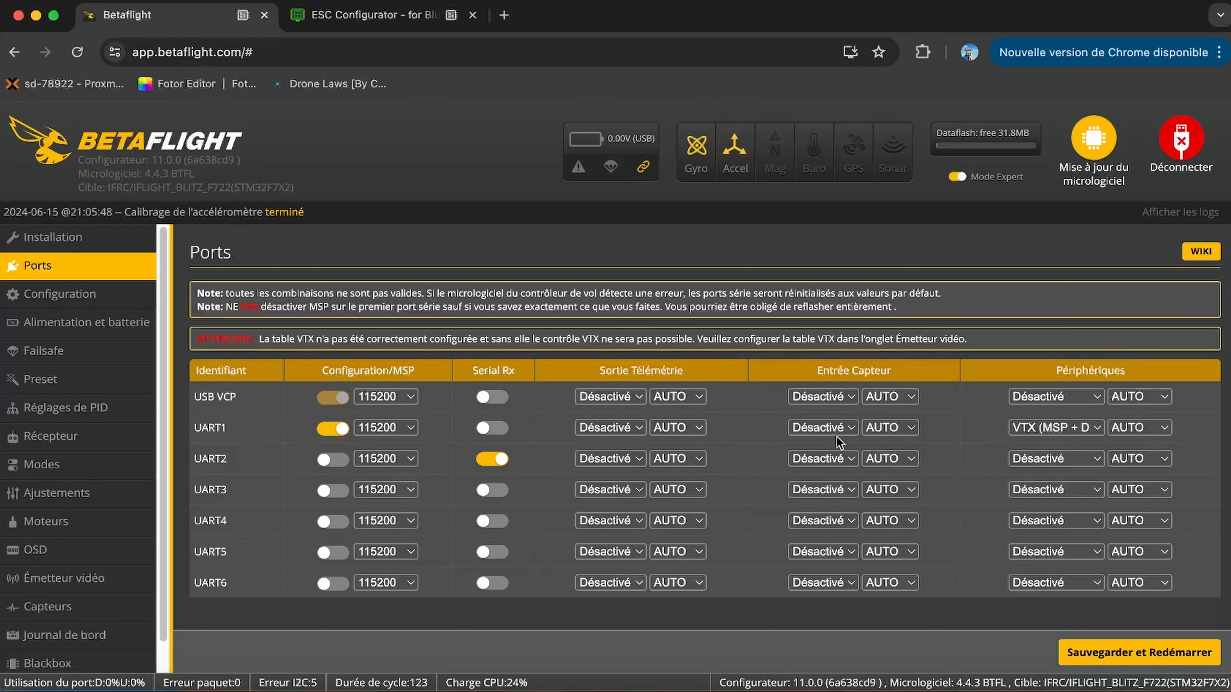
# Step: Set the sensor input of UART4 to GPS
pyautogui.click(823, 520)
pyautogui.click(824, 539)
pyautogui.click(901, 515)
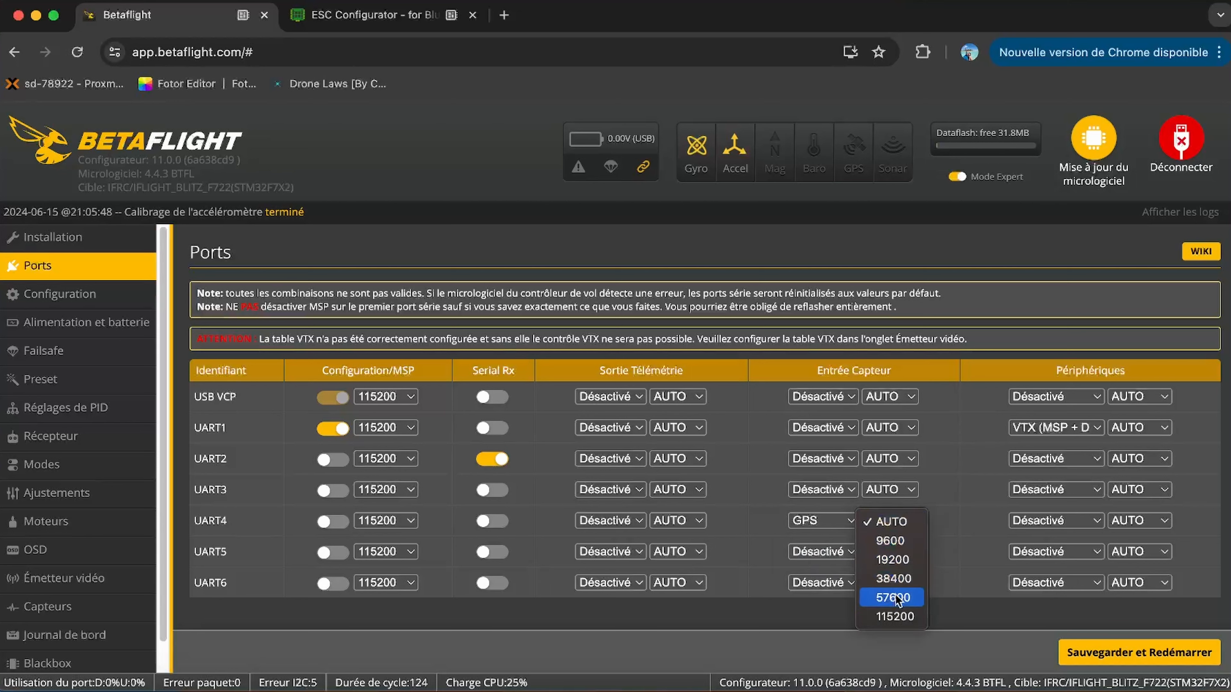
pyautogui.click(965, 525)
# Step: Set the sensor input of UART6 to ESC, and save the port configuration with a reboot
pyautogui.click(822, 583)
pyautogui.click(823, 620)
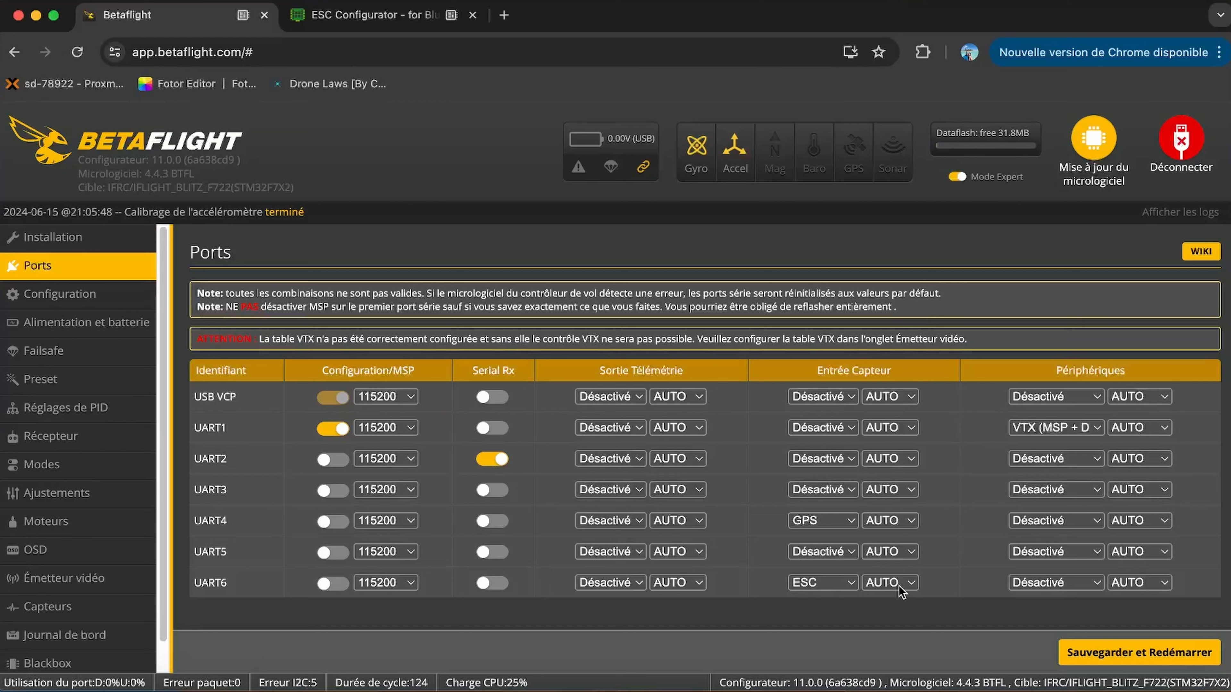
pyautogui.click(1130, 662)
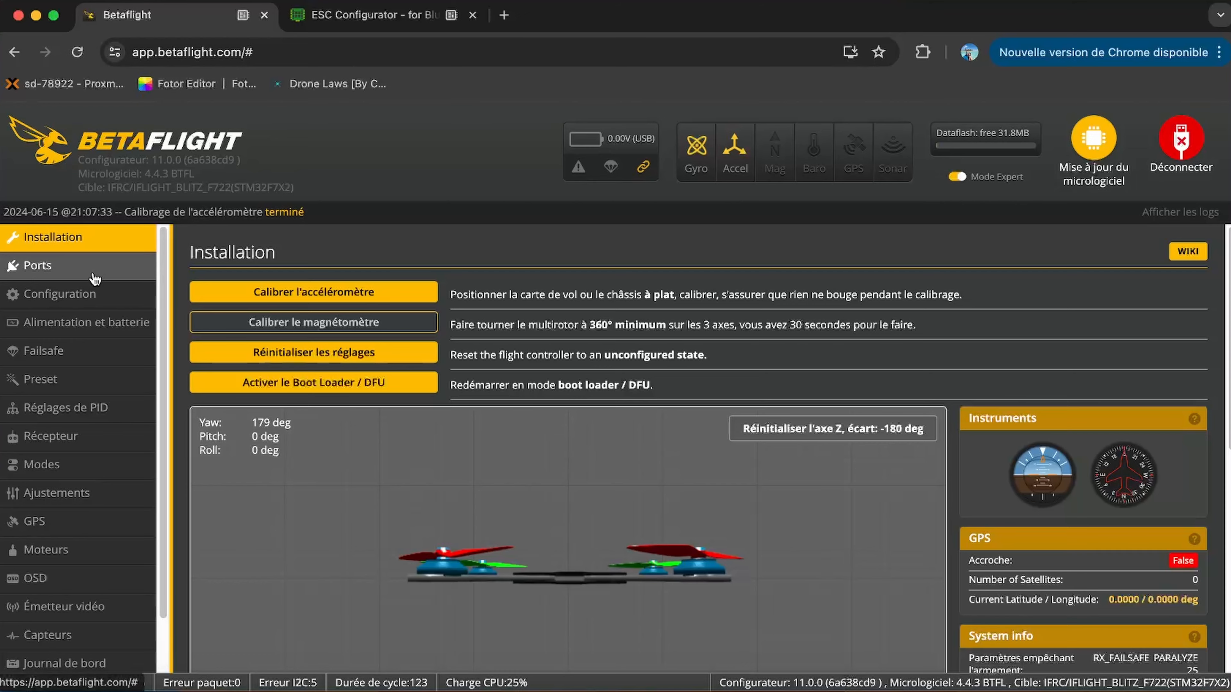
# Step: In the Configuration settings, set the model name to Chimera7
pyautogui.click(97, 304)
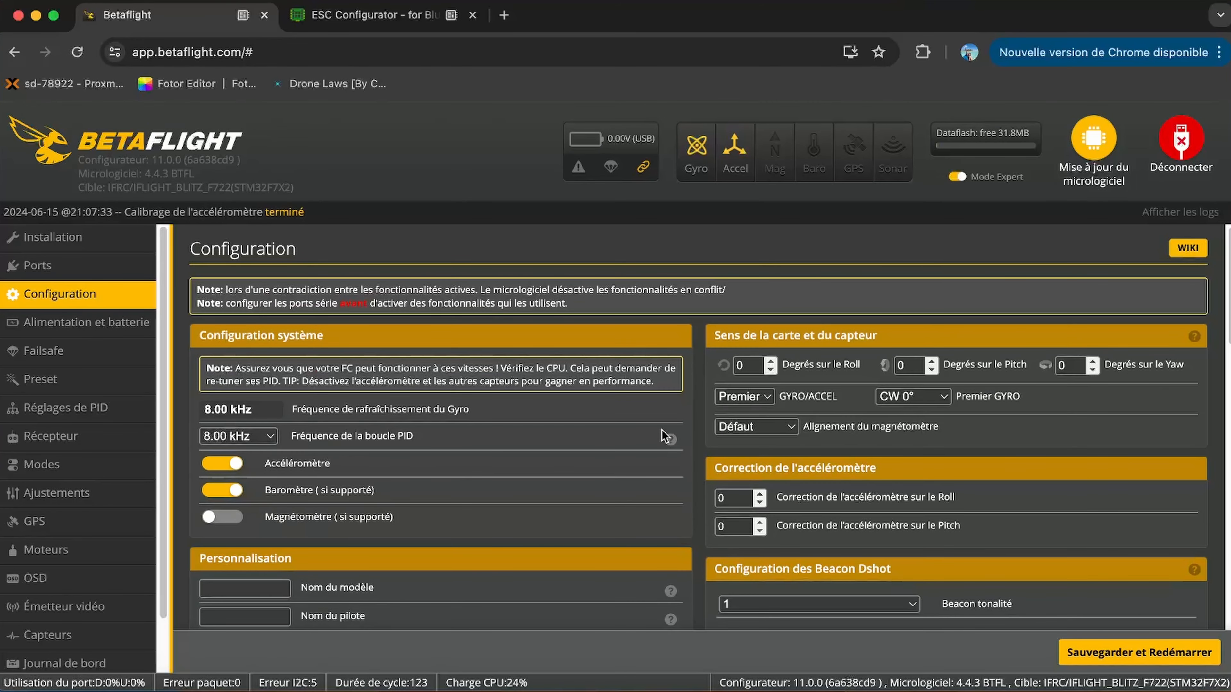
pyautogui.scroll(-1, 650, 435)
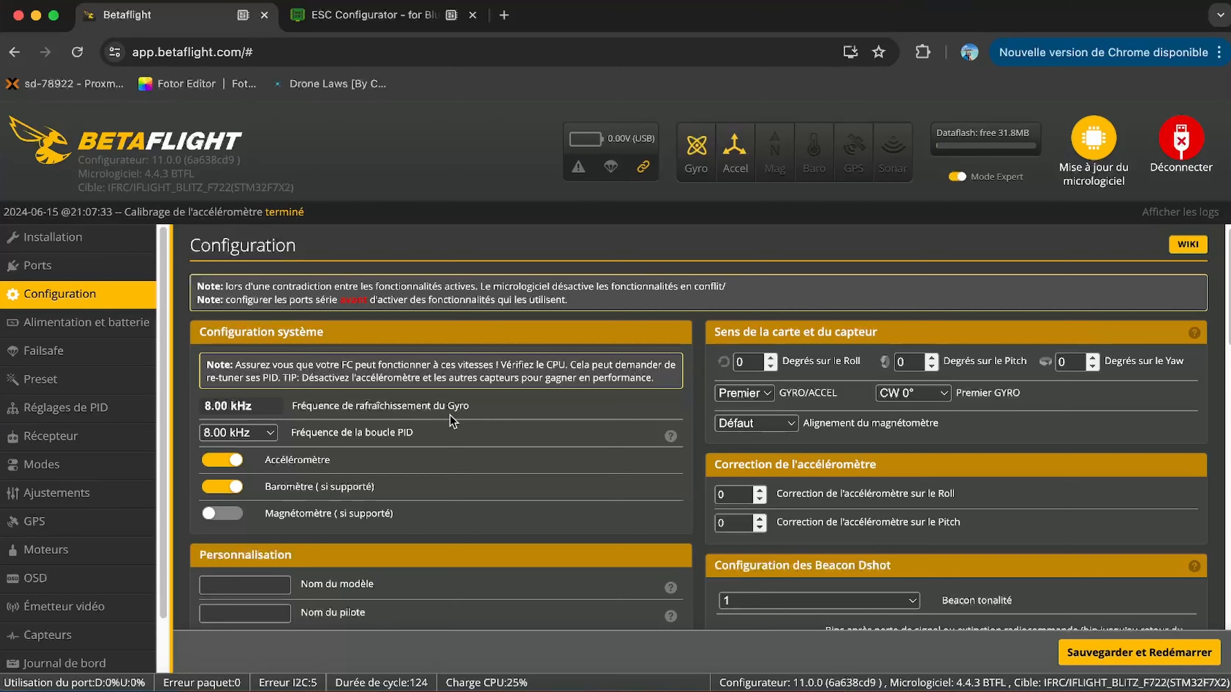
pyautogui.scroll(-1, 451, 416)
pyautogui.scroll(-1, 438, 433)
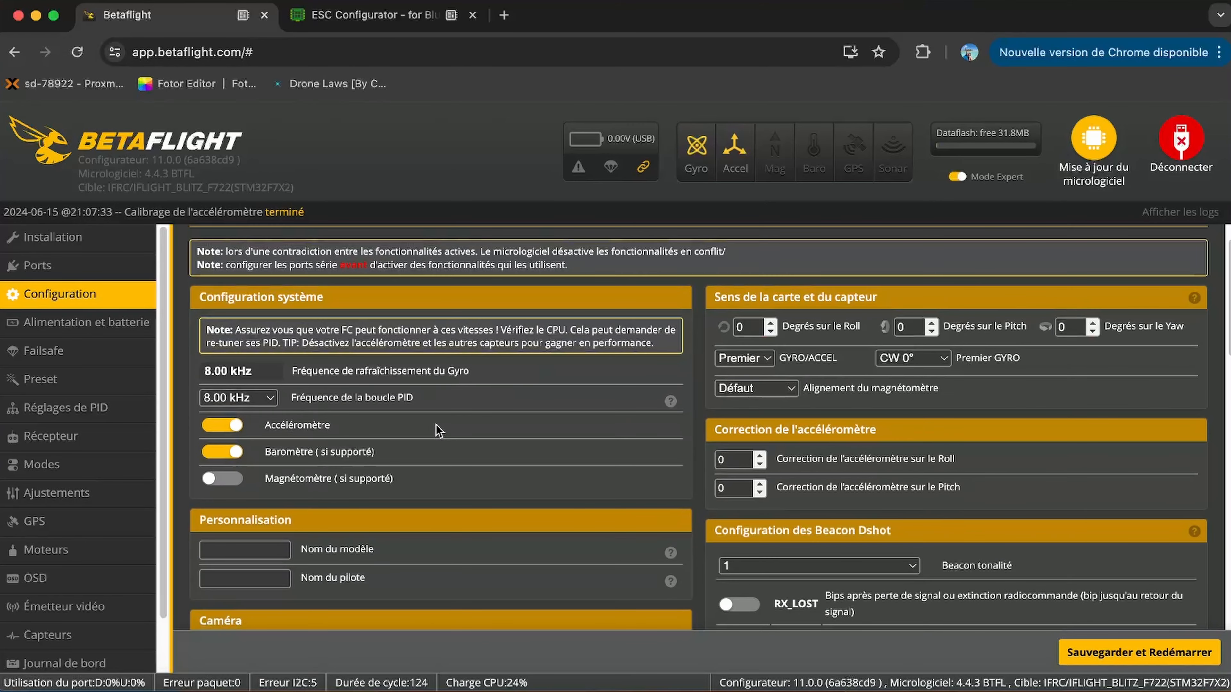
pyautogui.scroll(-3, 439, 431)
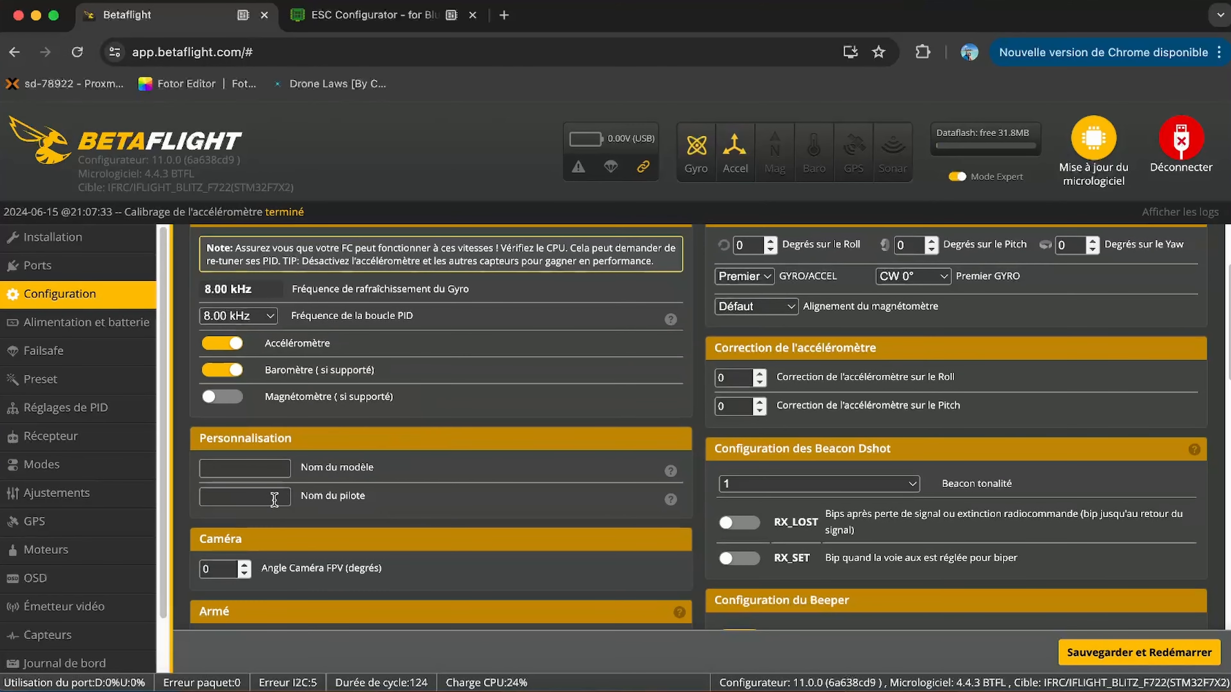
pyautogui.click(253, 469)
pyautogui.click(259, 505)
pyautogui.scroll(-1, 495, 519)
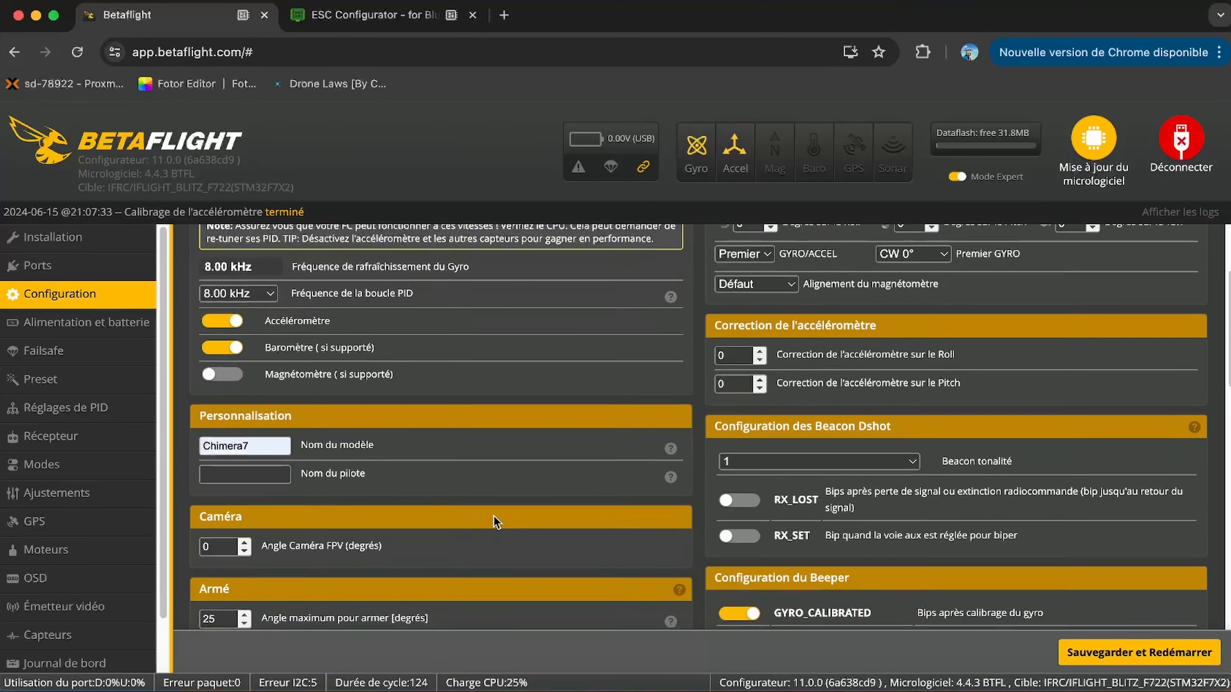
# Step: Review the remaining Configuration settings: arming angle, other features, beeper options, board orientation, accelerometer trim and Dshot beacon
pyautogui.scroll(-7, 494, 521)
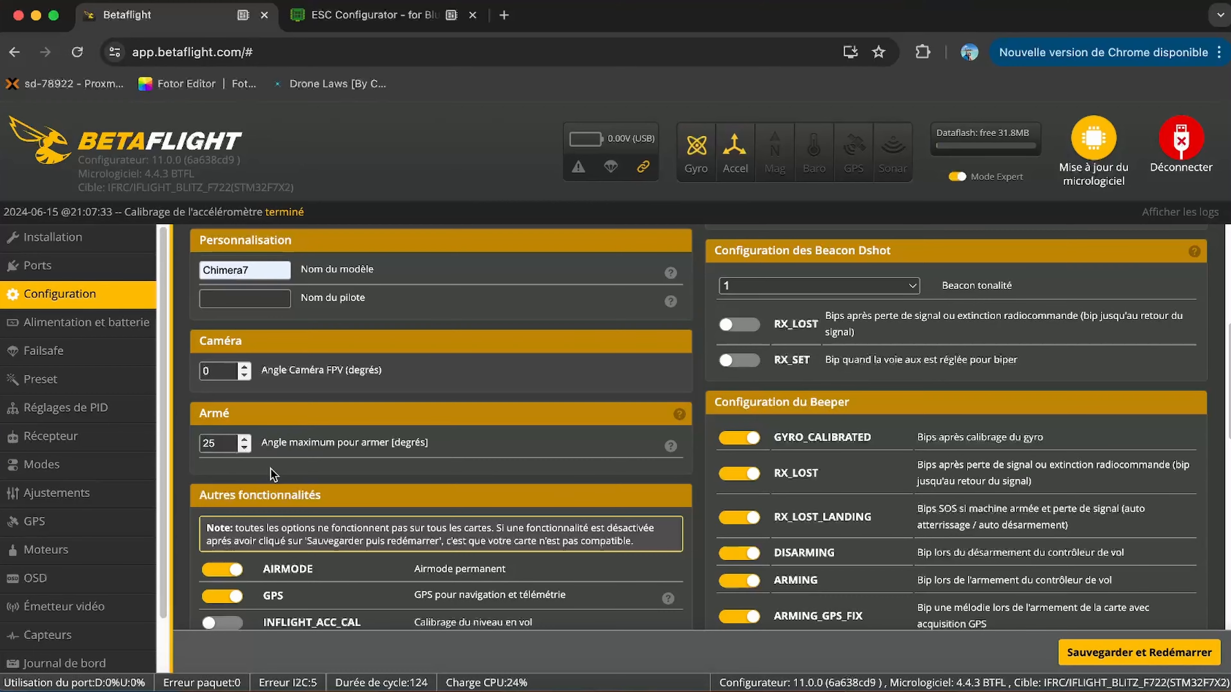
pyautogui.scroll(-3, 270, 467)
pyautogui.scroll(-3, 538, 443)
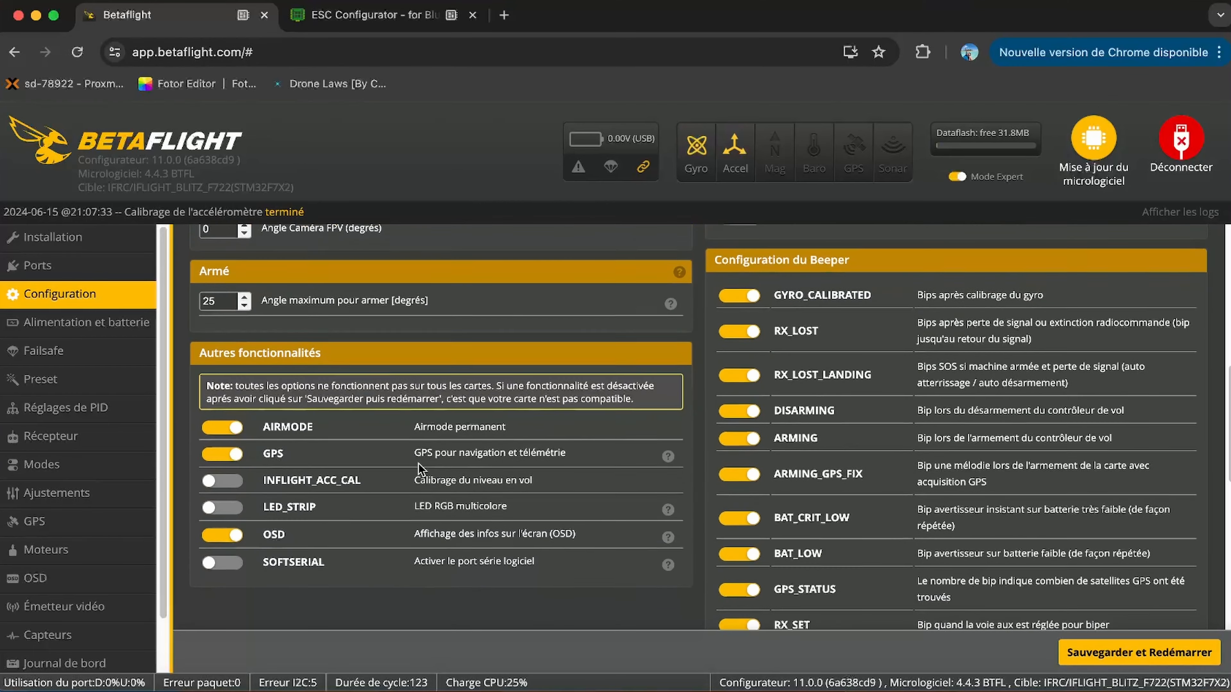
pyautogui.scroll(1, 246, 325)
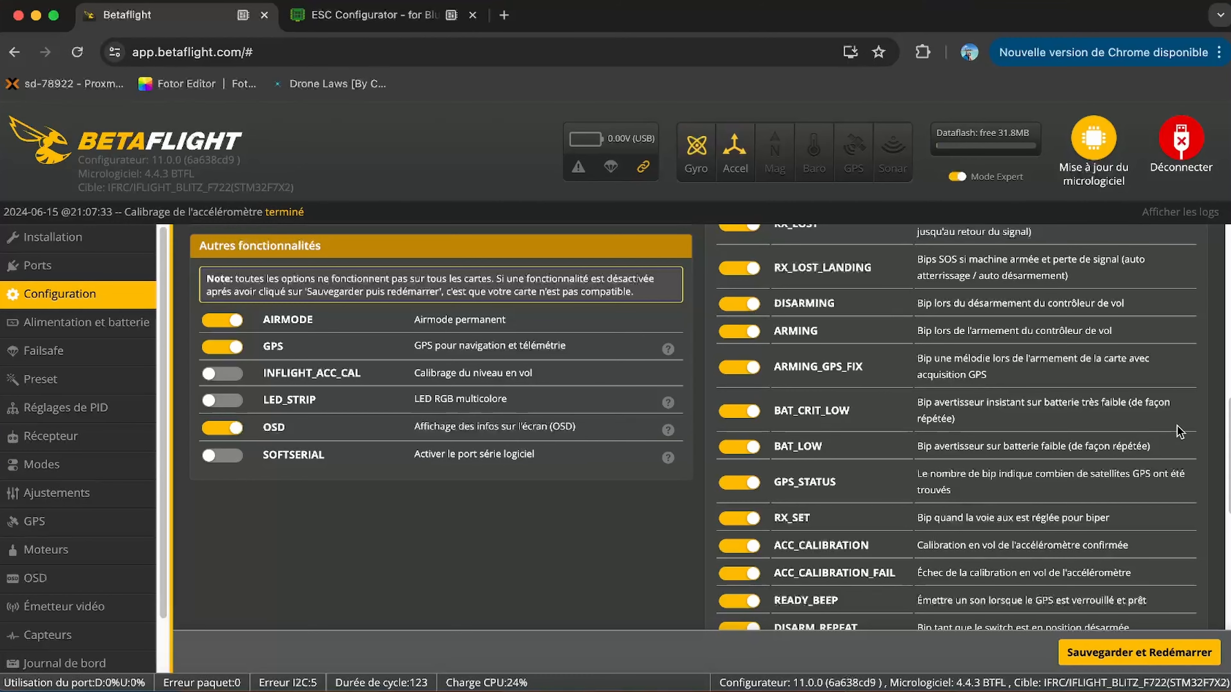
pyautogui.scroll(-1, 1180, 432)
pyautogui.scroll(10, 1155, 434)
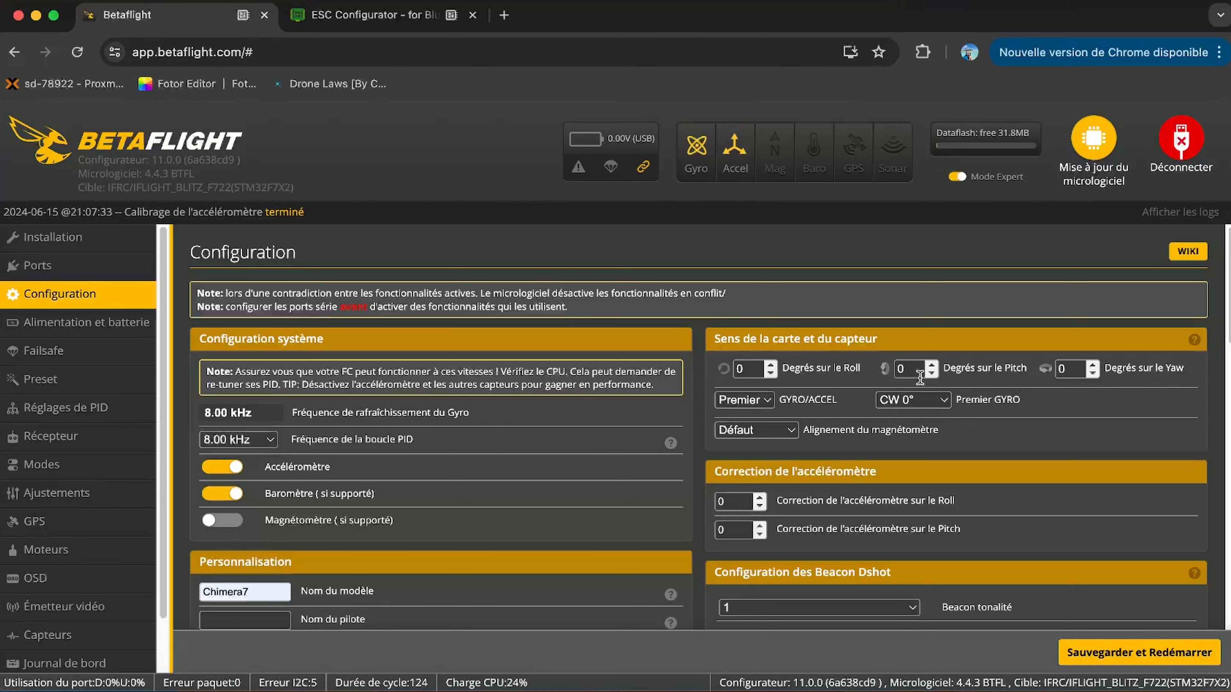
pyautogui.scroll(-2, 1066, 378)
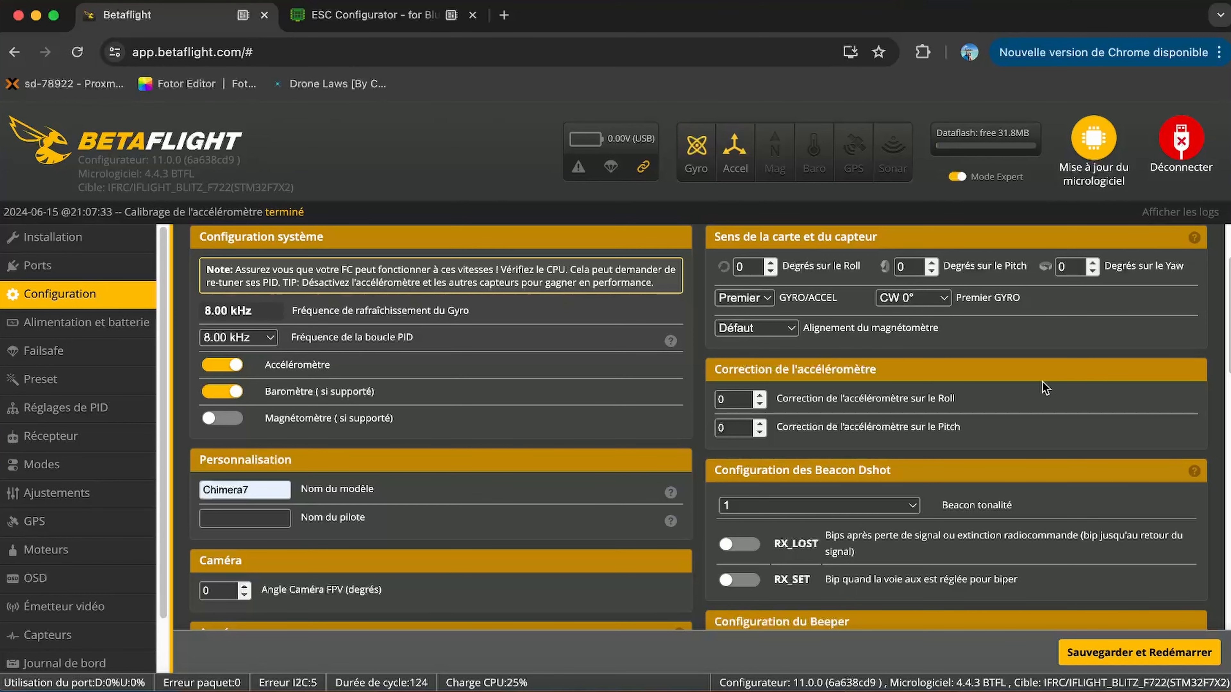
pyautogui.scroll(-1, 1025, 377)
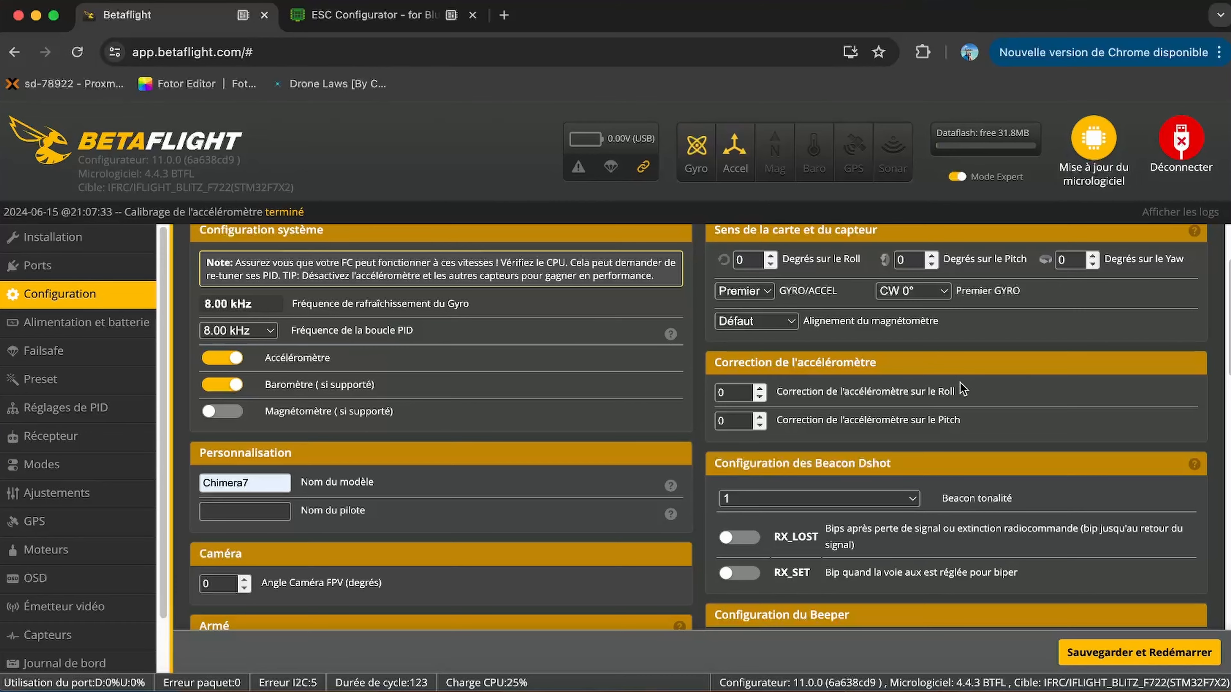
pyautogui.scroll(-1, 952, 375)
pyautogui.scroll(-4, 953, 372)
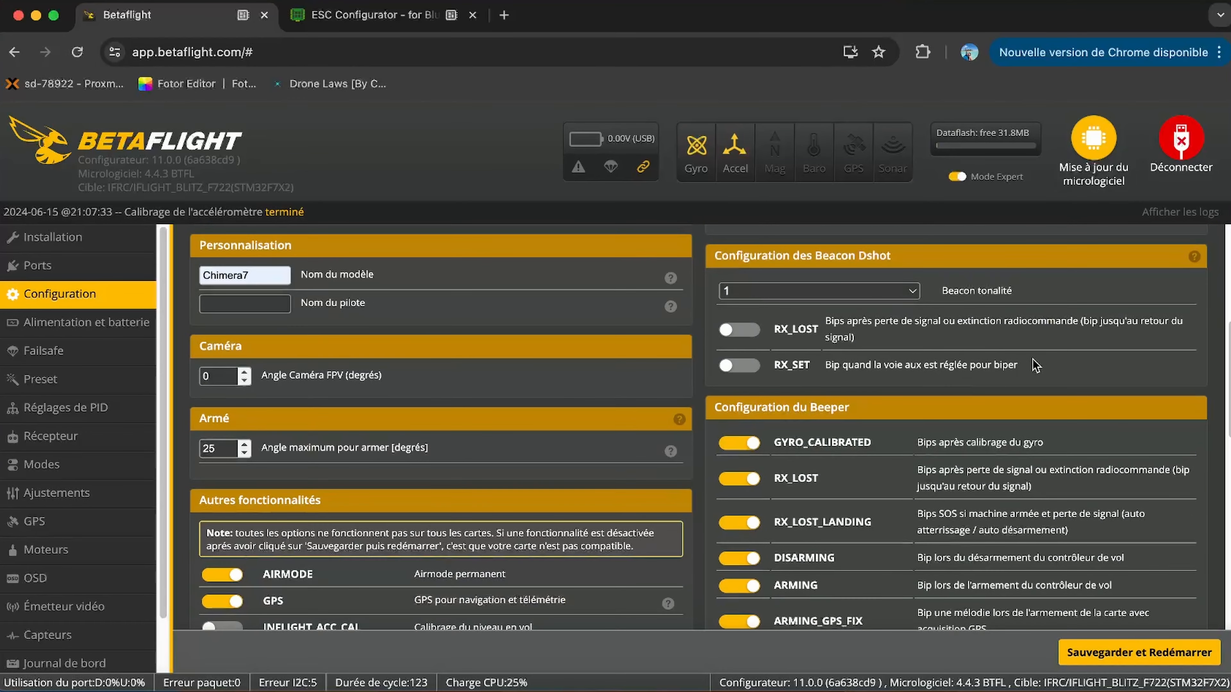
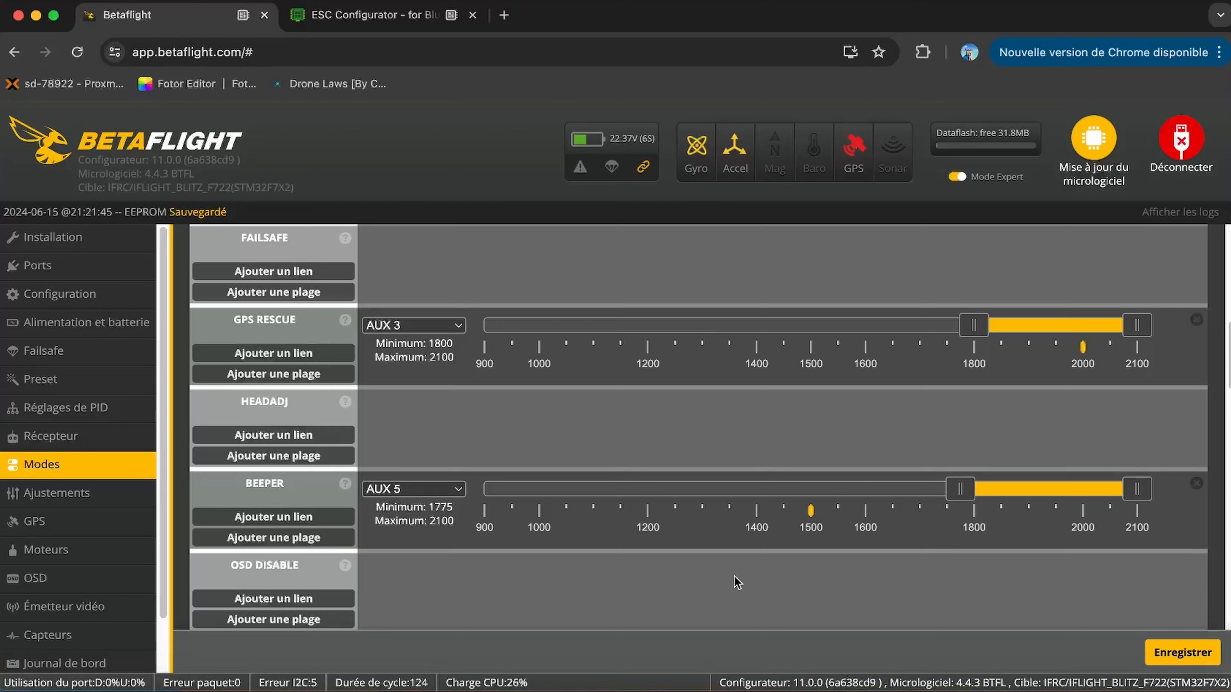
# Step: Examine the channel ranges assigned in the full Modes list, and look over the Adjustments settings
pyautogui.scroll(-2, 737, 582)
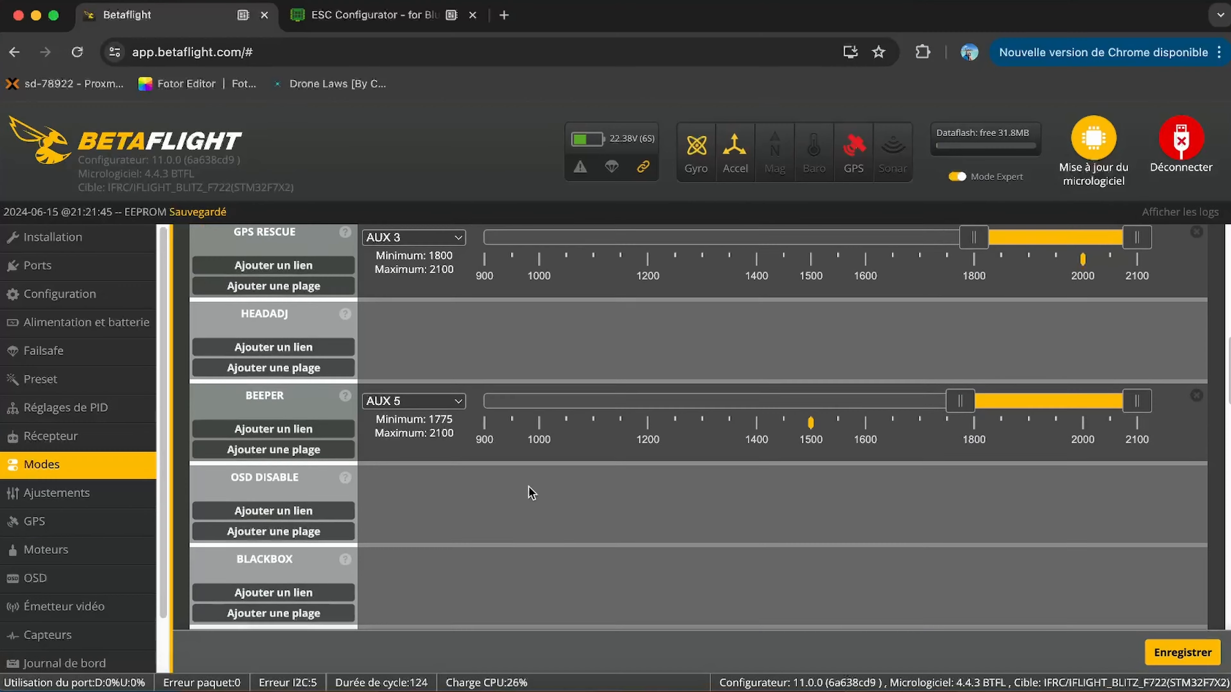
pyautogui.scroll(-3, 532, 492)
pyautogui.scroll(-7, 532, 492)
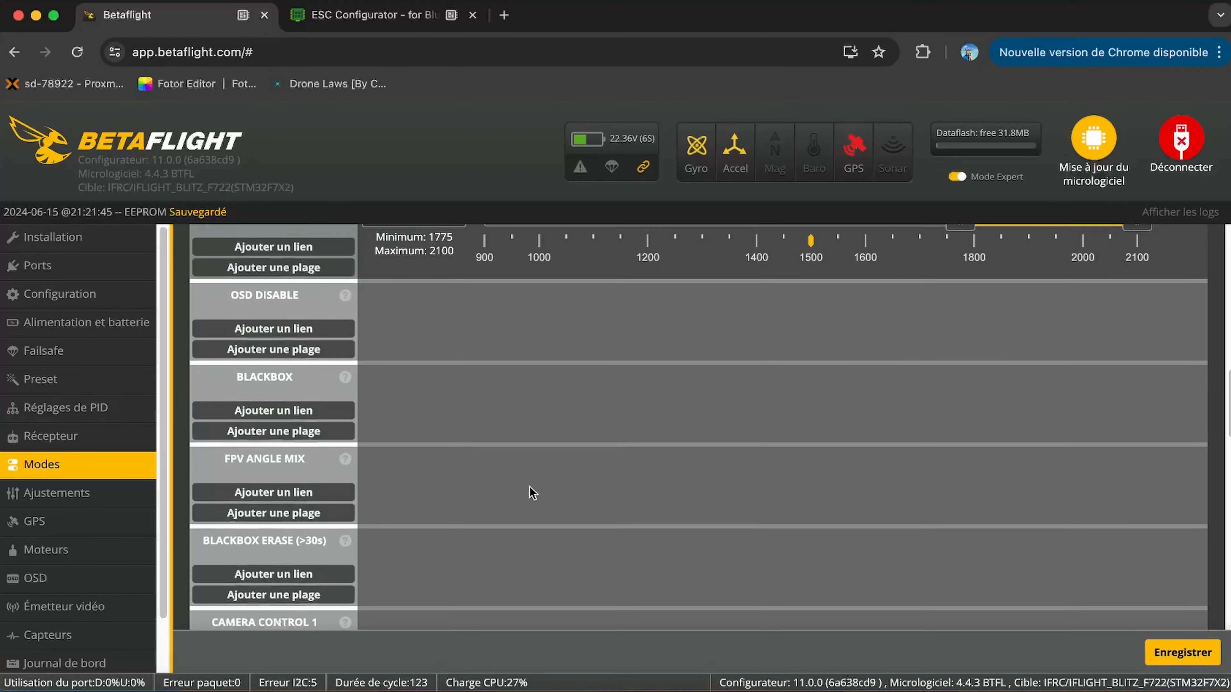
pyautogui.scroll(-6, 533, 492)
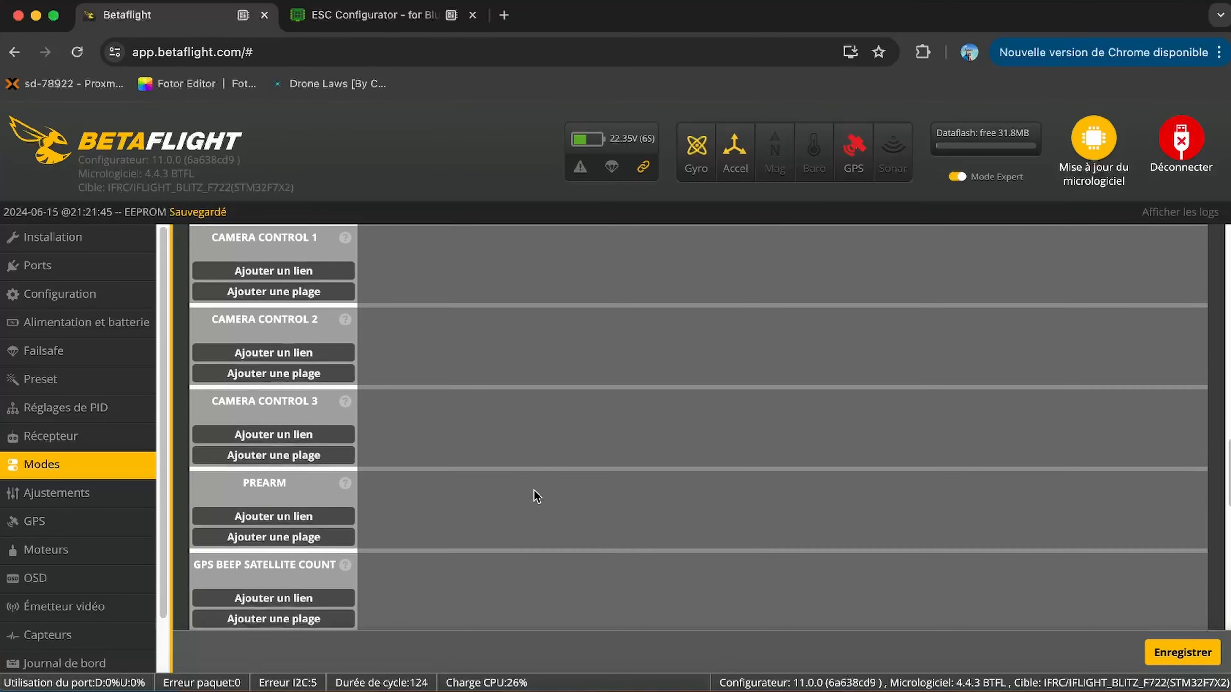
pyautogui.scroll(-2, 535, 495)
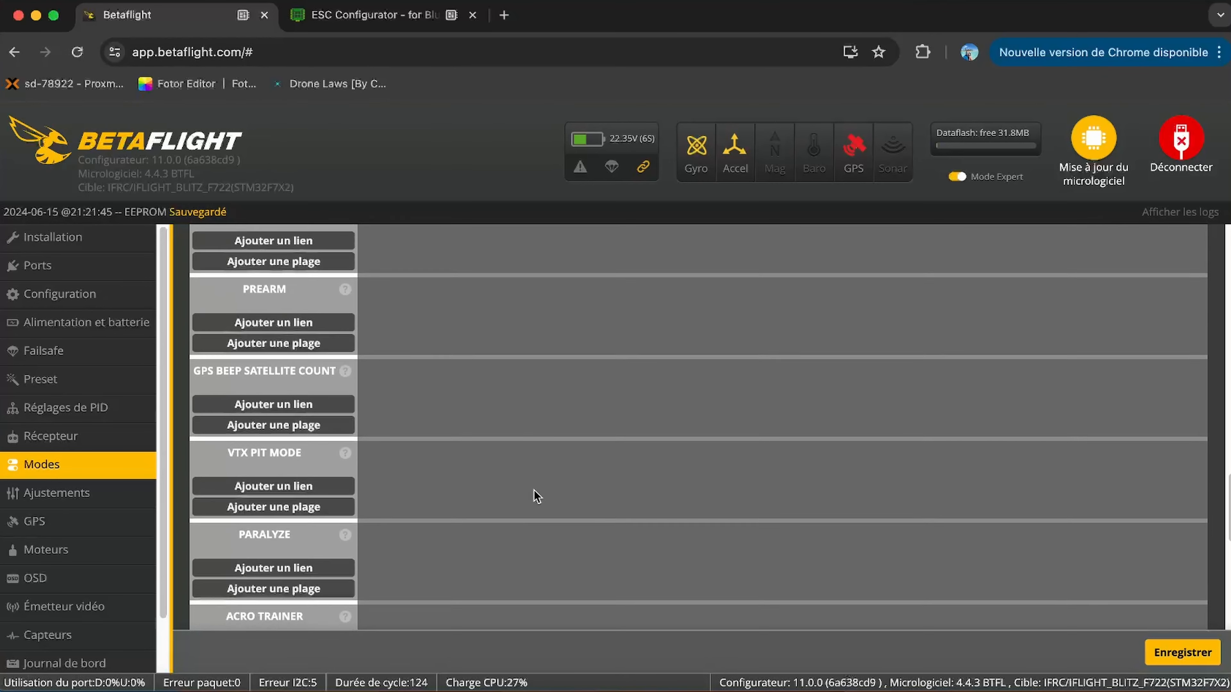
pyautogui.scroll(-6, 534, 492)
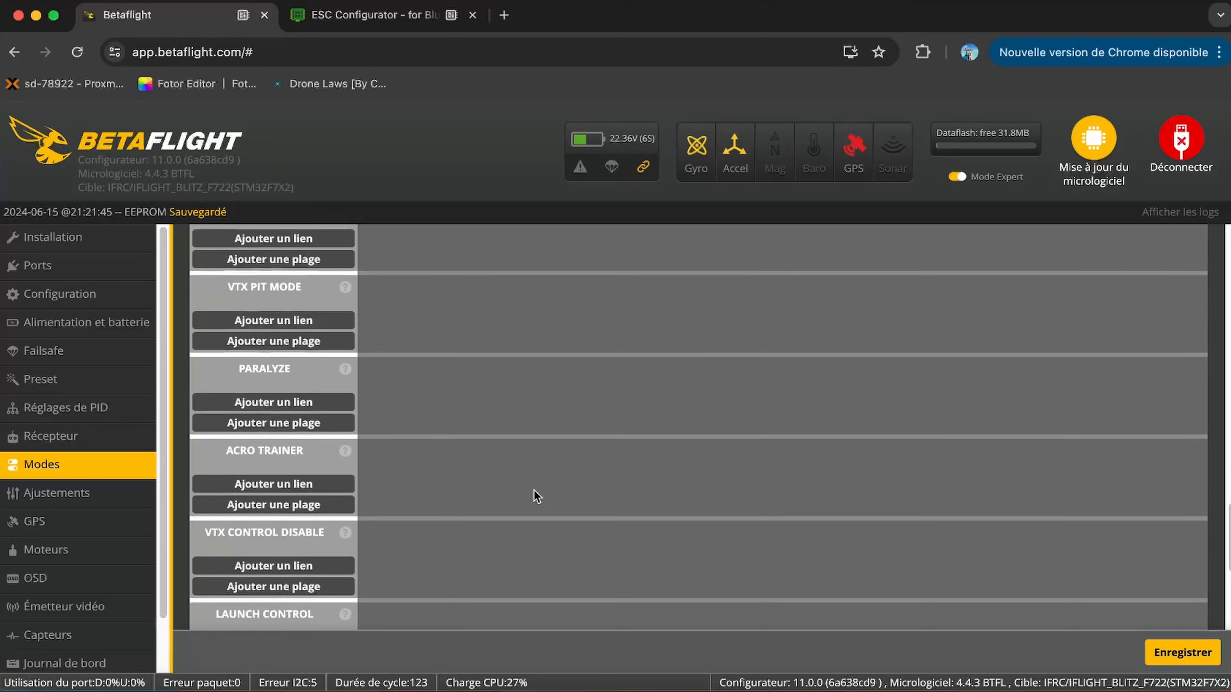
pyautogui.scroll(-3, 579, 495)
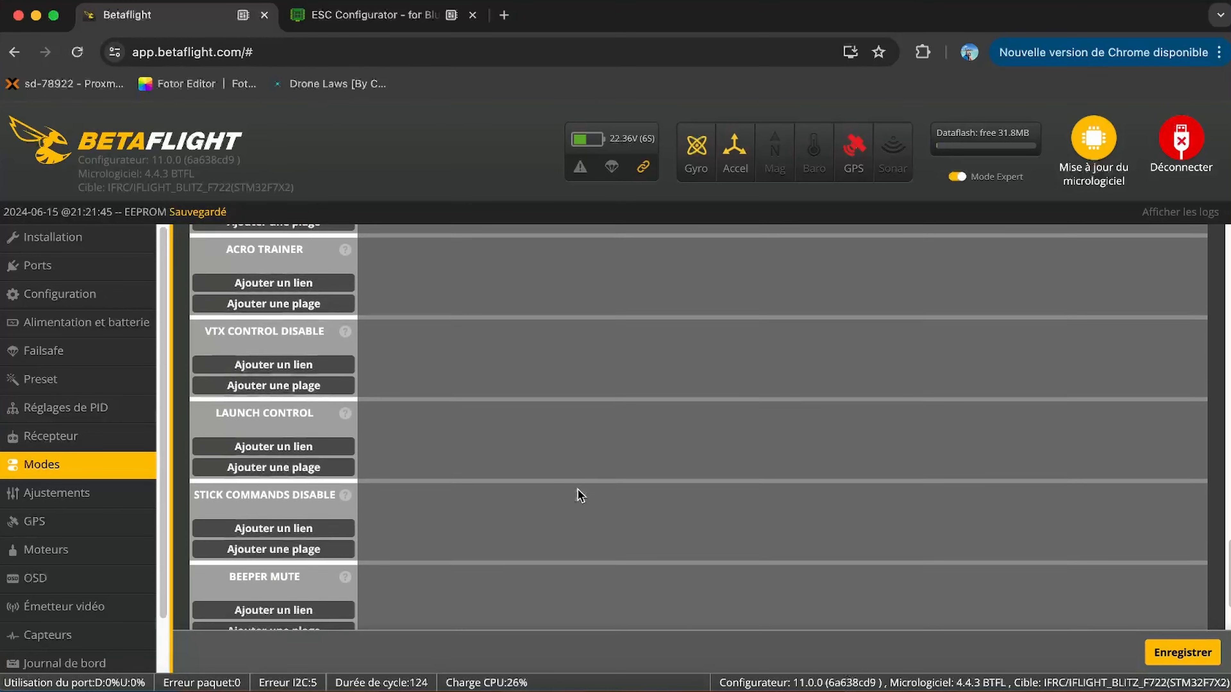
pyautogui.scroll(4, 581, 495)
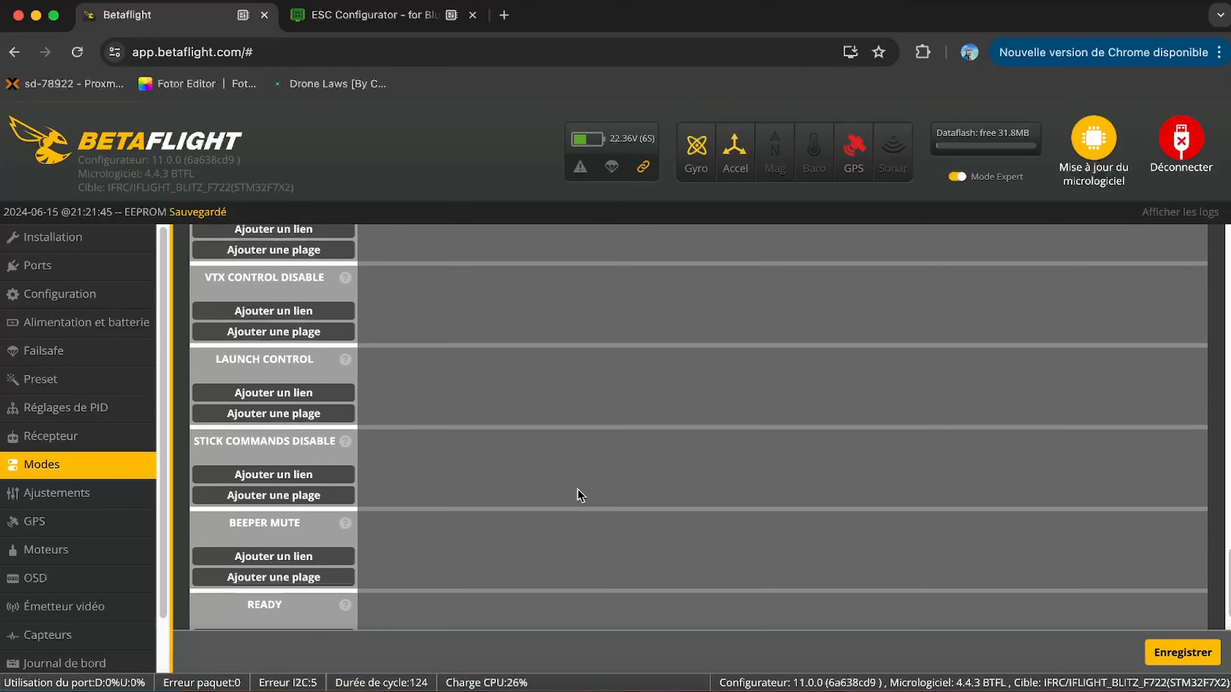
pyautogui.scroll(20, 580, 494)
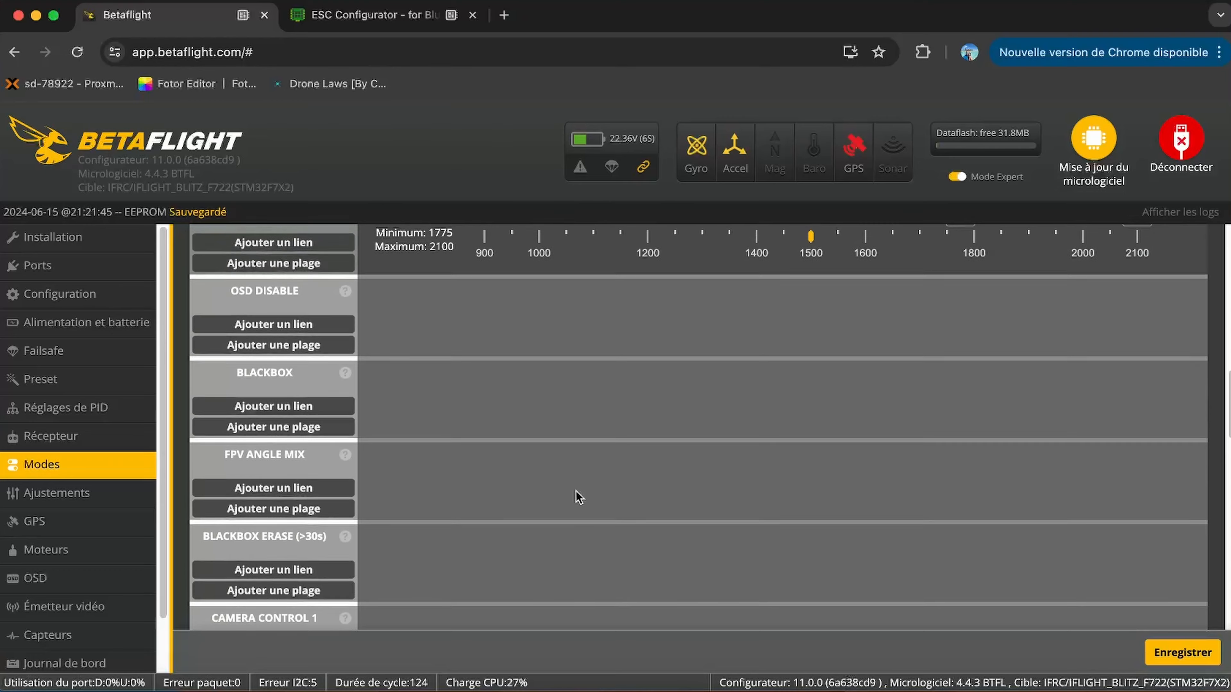
pyautogui.scroll(1, 578, 495)
pyautogui.scroll(5, 578, 496)
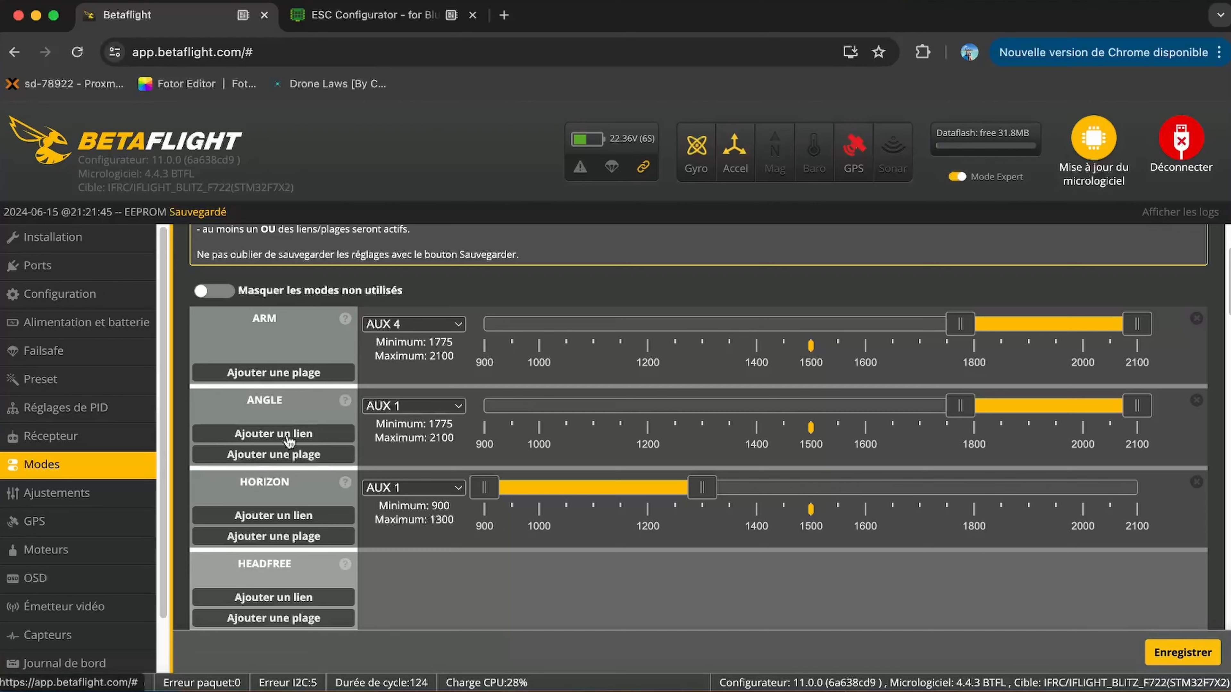
pyautogui.click(118, 502)
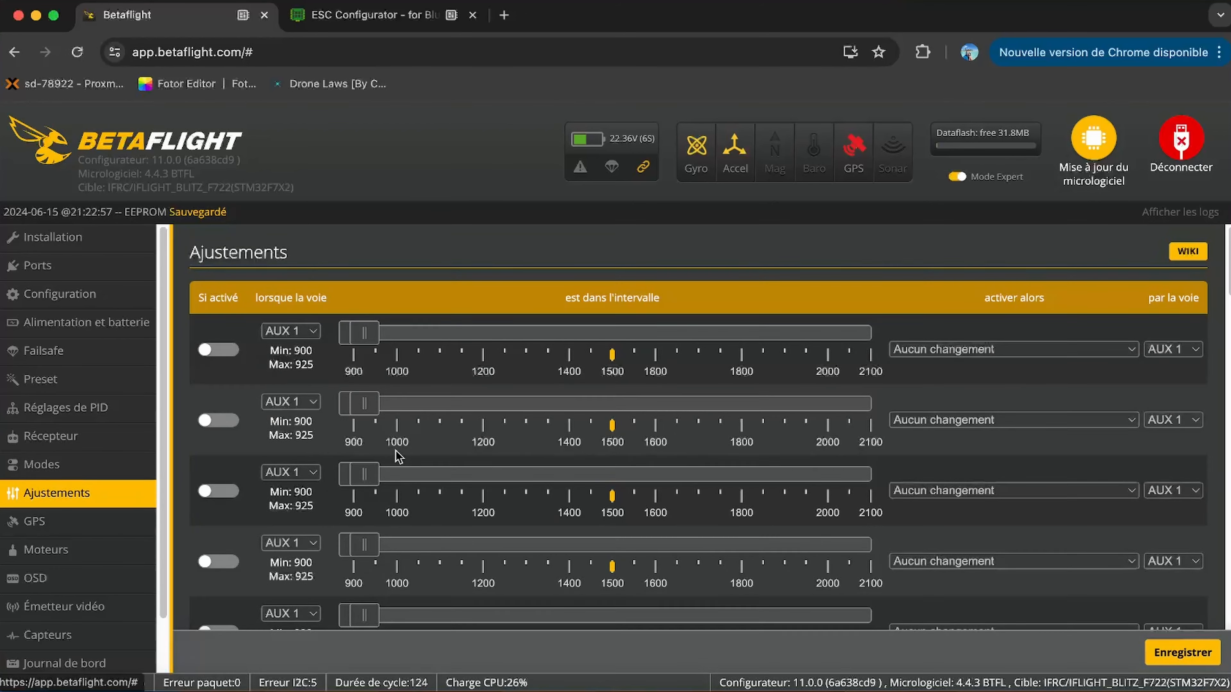
pyautogui.scroll(-3, 684, 412)
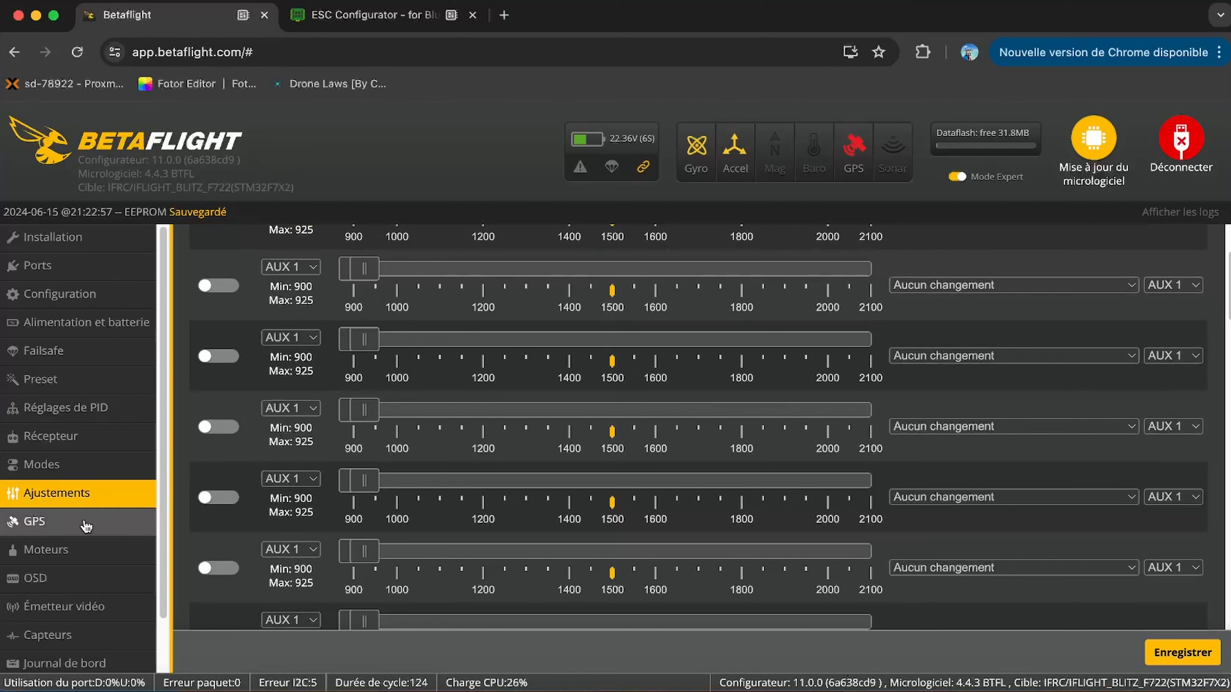
# Step: In the GPS settings, enable Auto Baud and Galileo, set the ground assistance type to Auto-detect, and save with a reboot
pyautogui.click(87, 524)
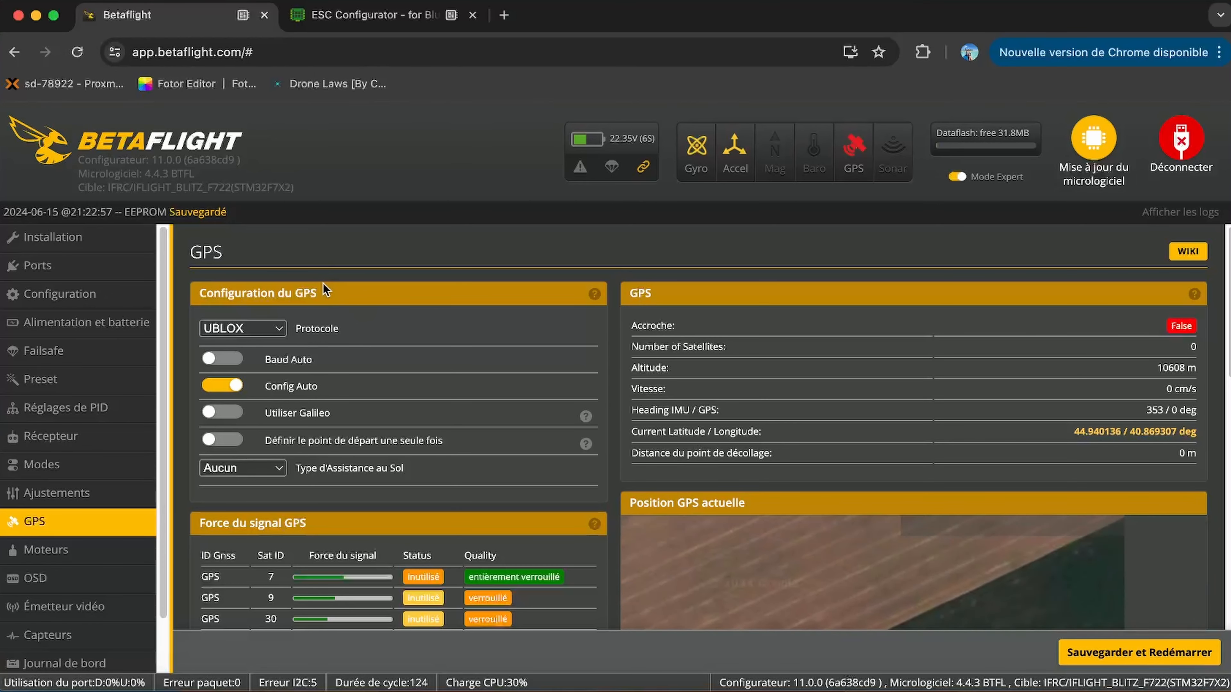
pyautogui.click(228, 361)
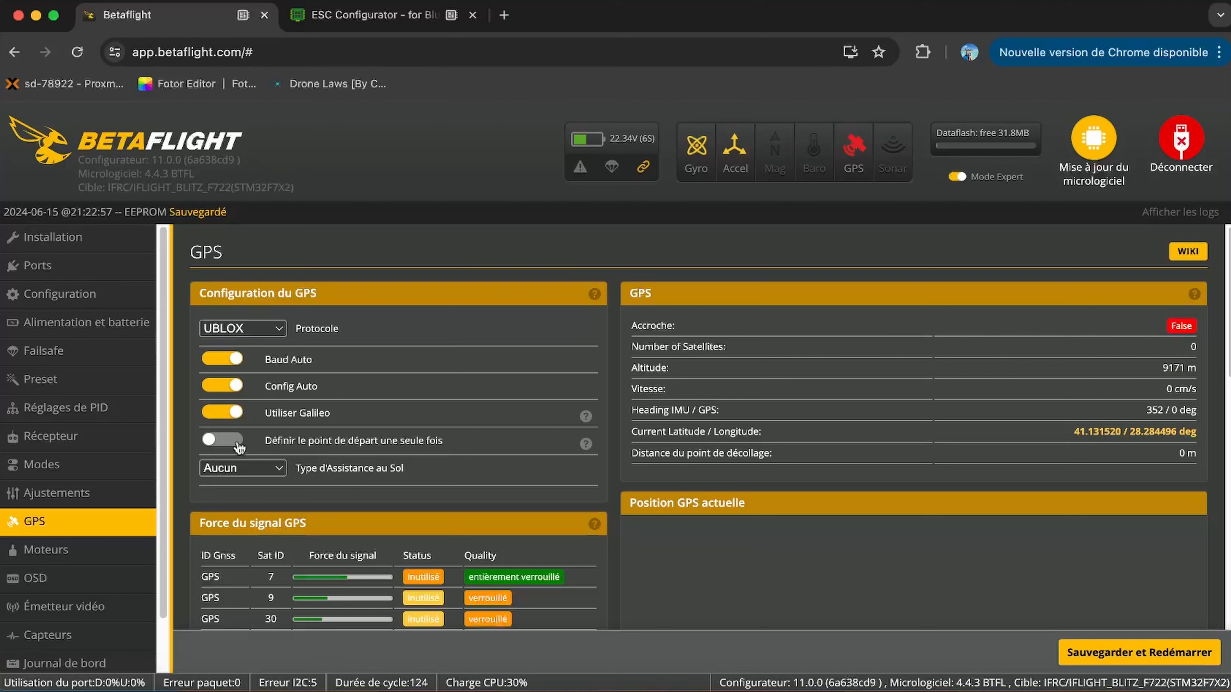
pyautogui.click(241, 467)
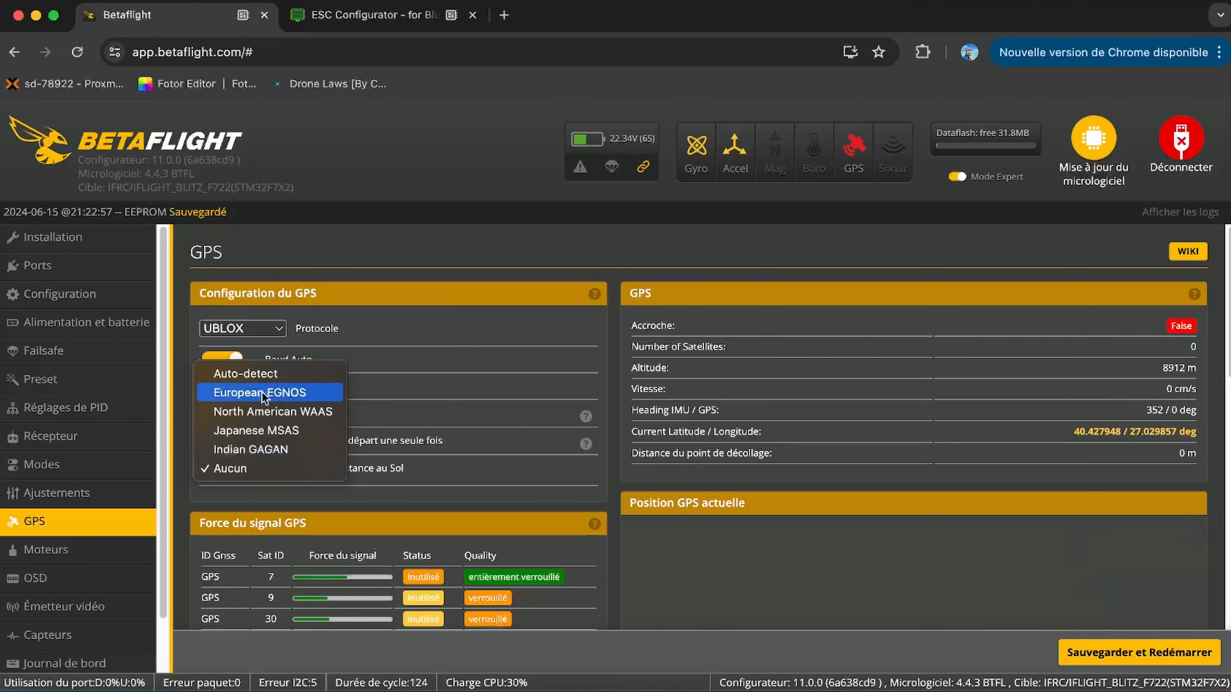
pyautogui.click(245, 373)
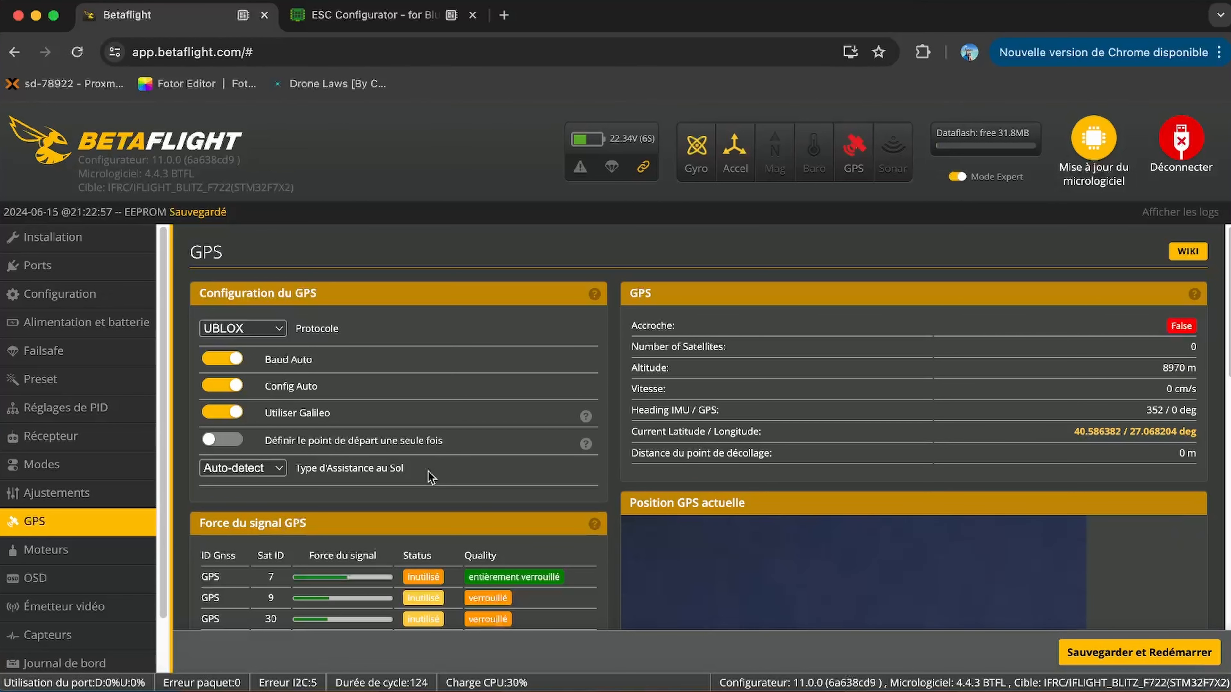
pyautogui.click(1158, 665)
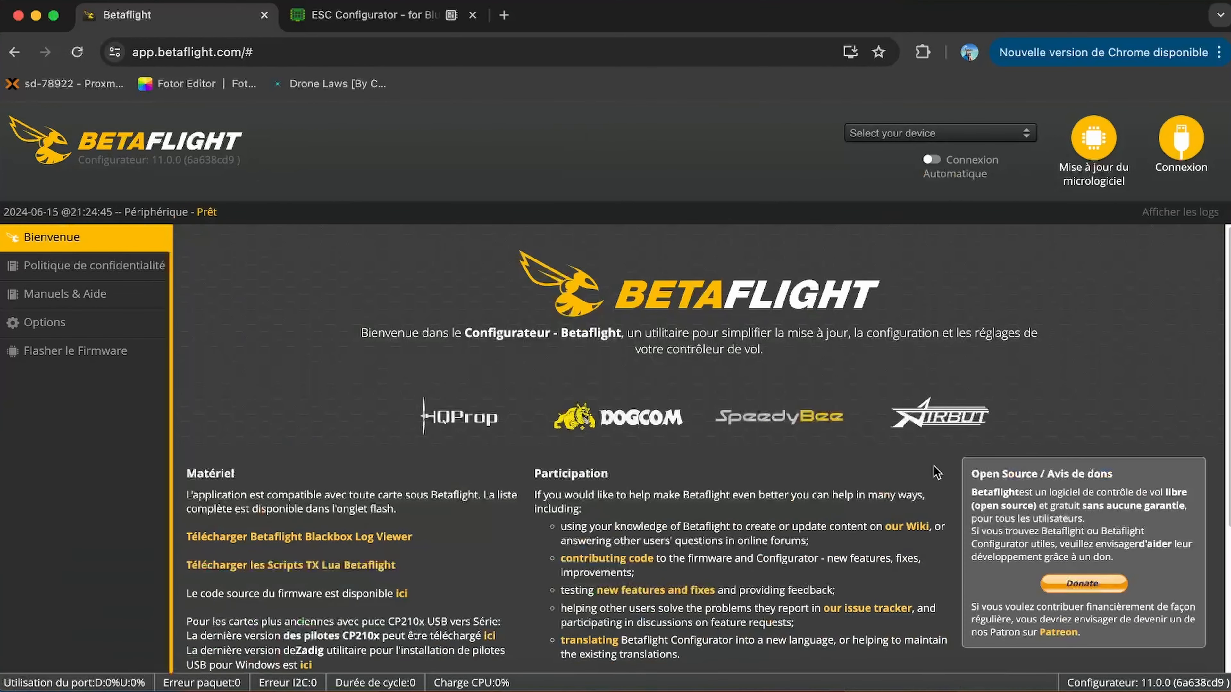
# Step: Reconnect to the board, dismiss the configuration problems notice and check the saved GPS settings
pyautogui.click(1181, 141)
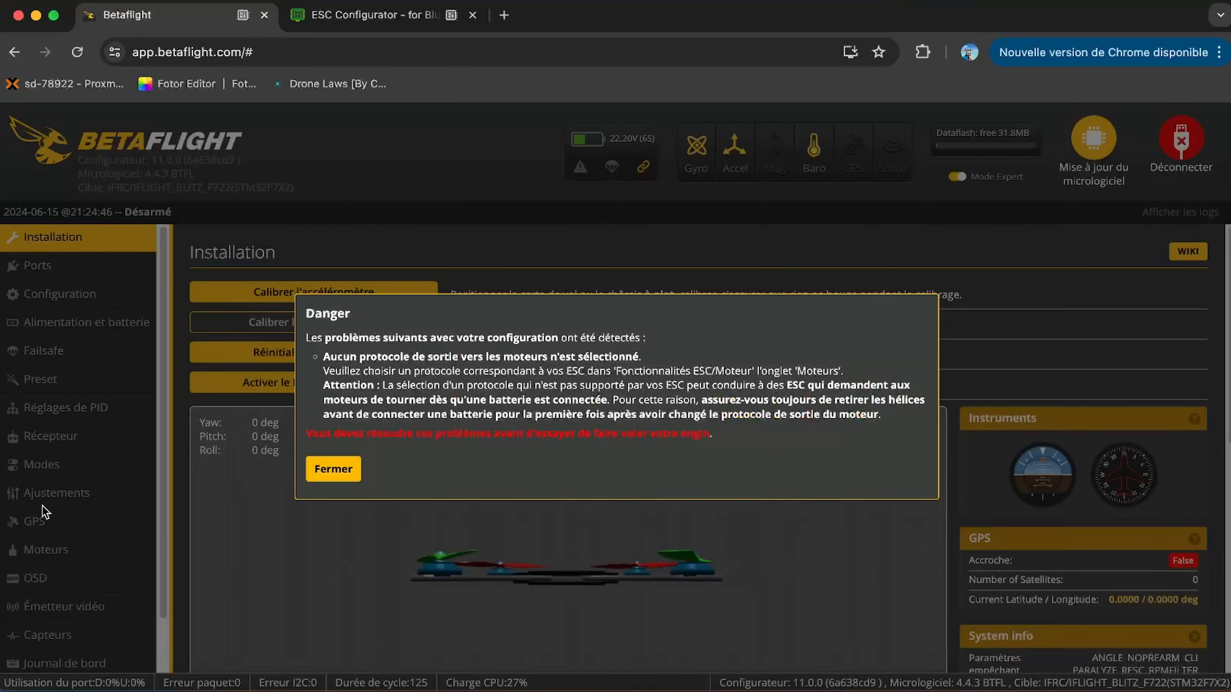
pyautogui.click(329, 469)
pyautogui.click(46, 518)
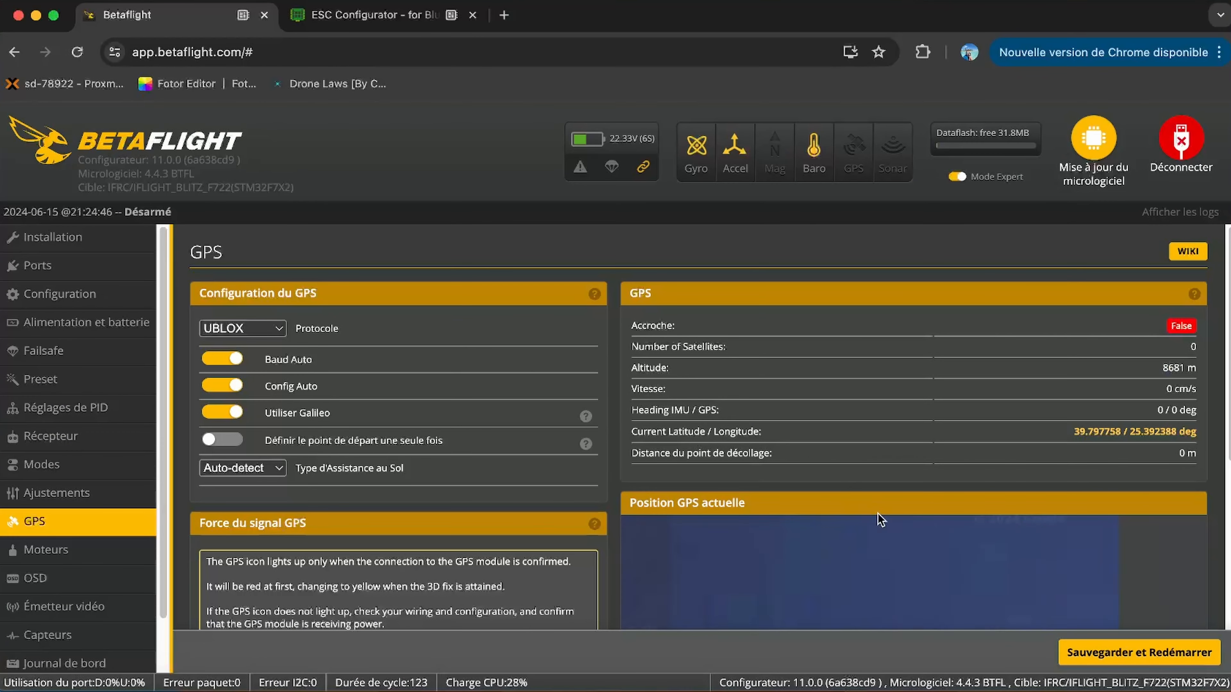
# Step: In the Motors settings, set the ESC/motor protocol to DSHOT600
pyautogui.click(73, 550)
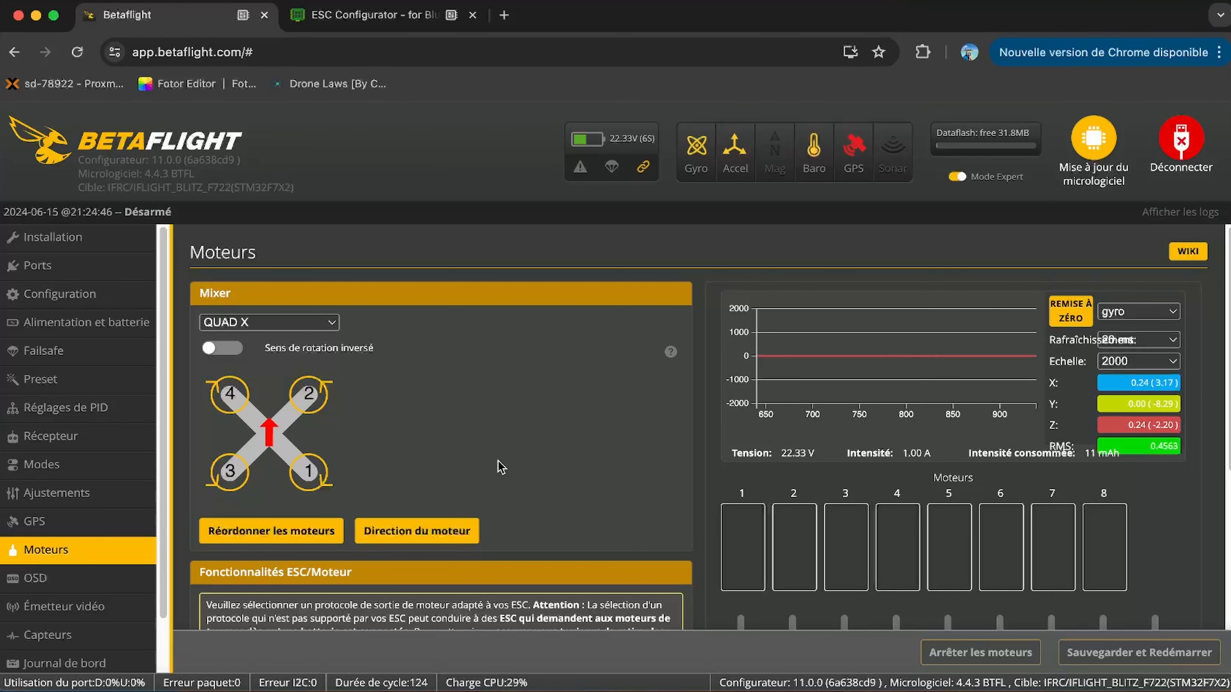
pyautogui.scroll(-1, 523, 441)
pyautogui.scroll(-1, 426, 418)
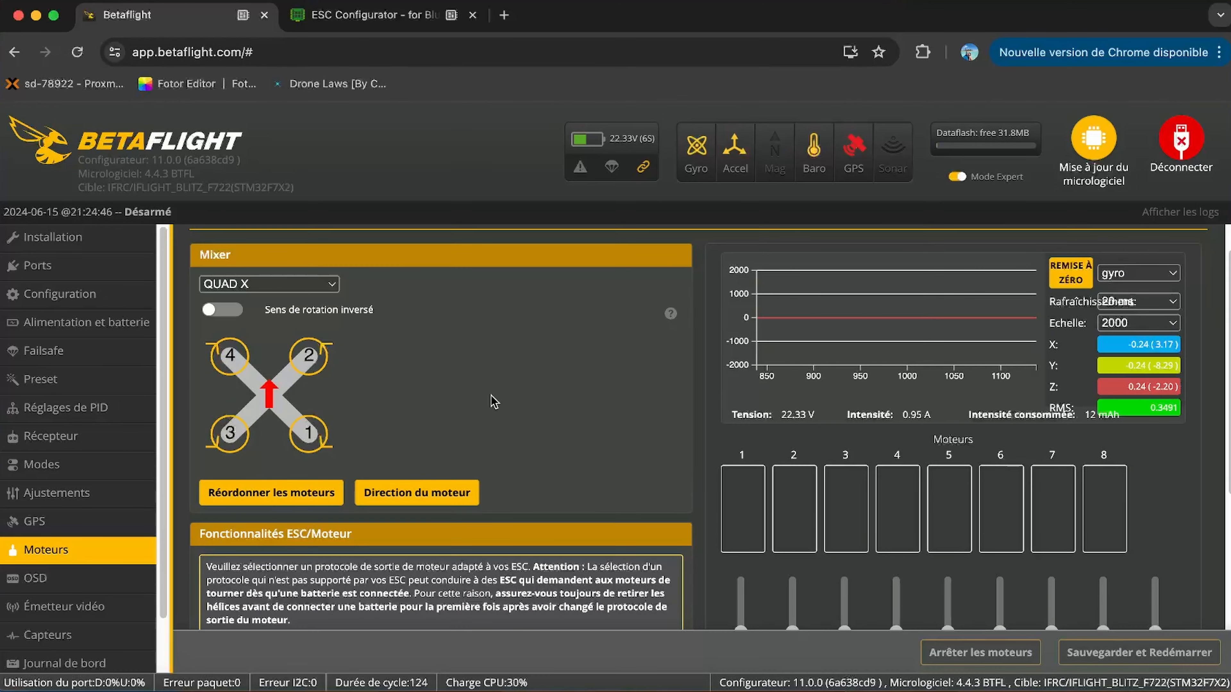
pyautogui.scroll(-1, 519, 407)
pyautogui.scroll(-1, 518, 407)
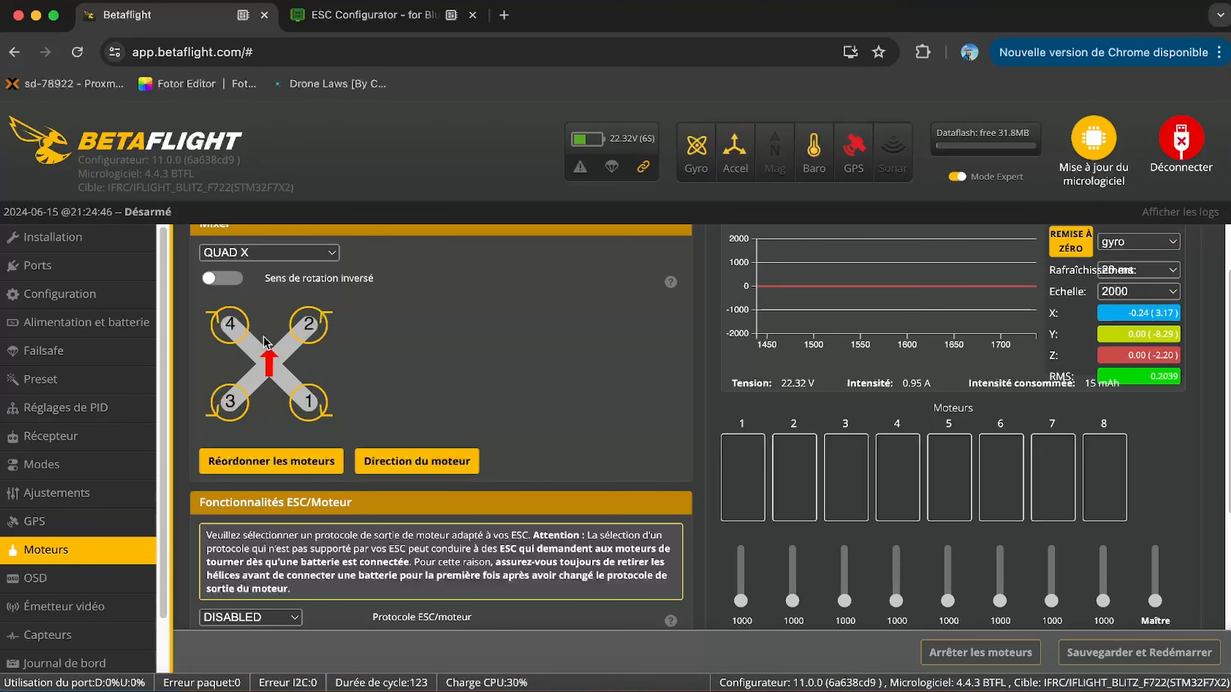
pyautogui.scroll(-3, 269, 339)
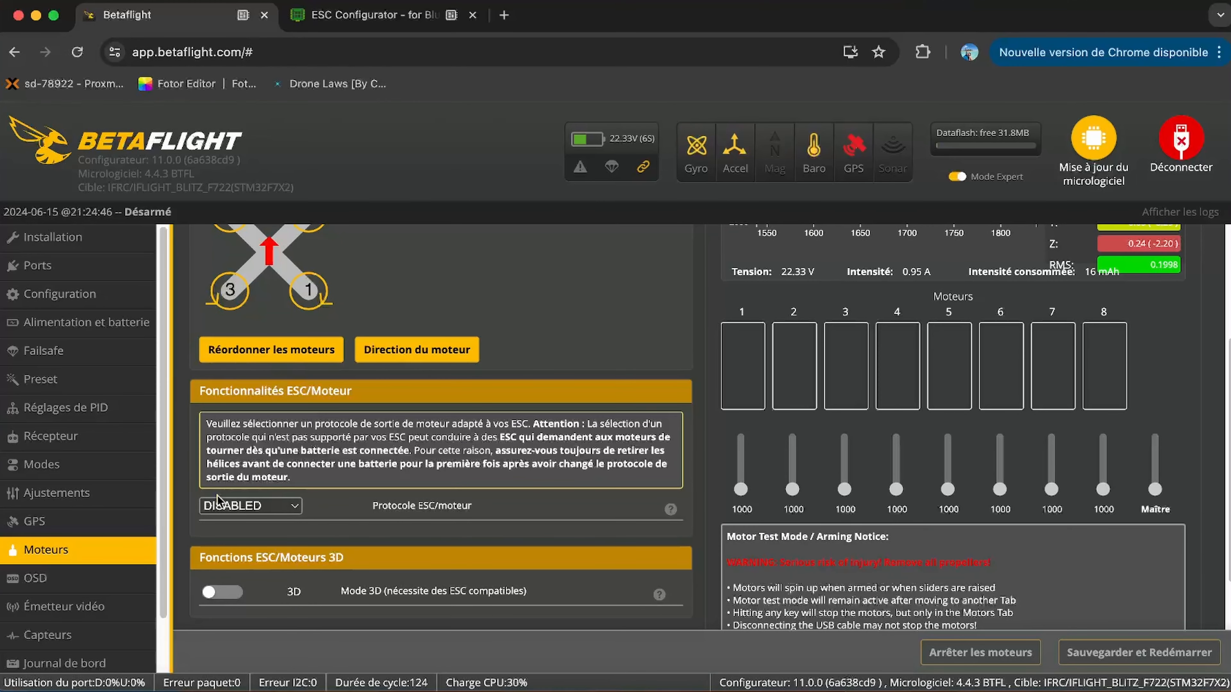
pyautogui.click(266, 507)
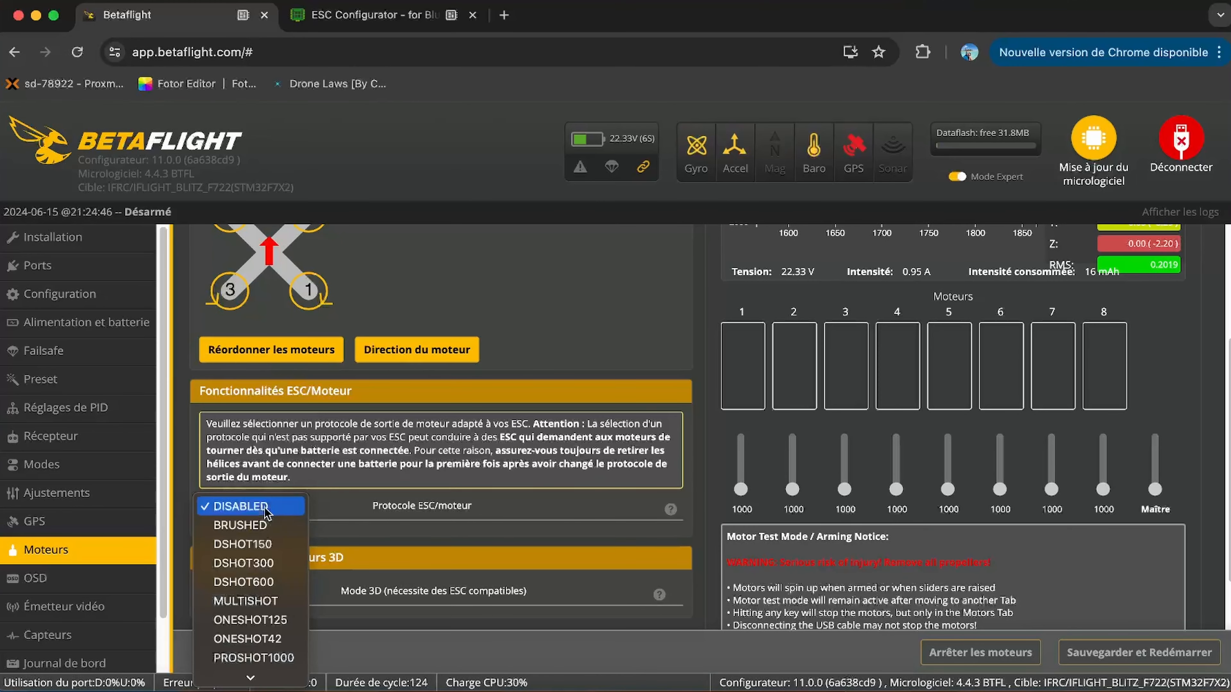
pyautogui.click(283, 586)
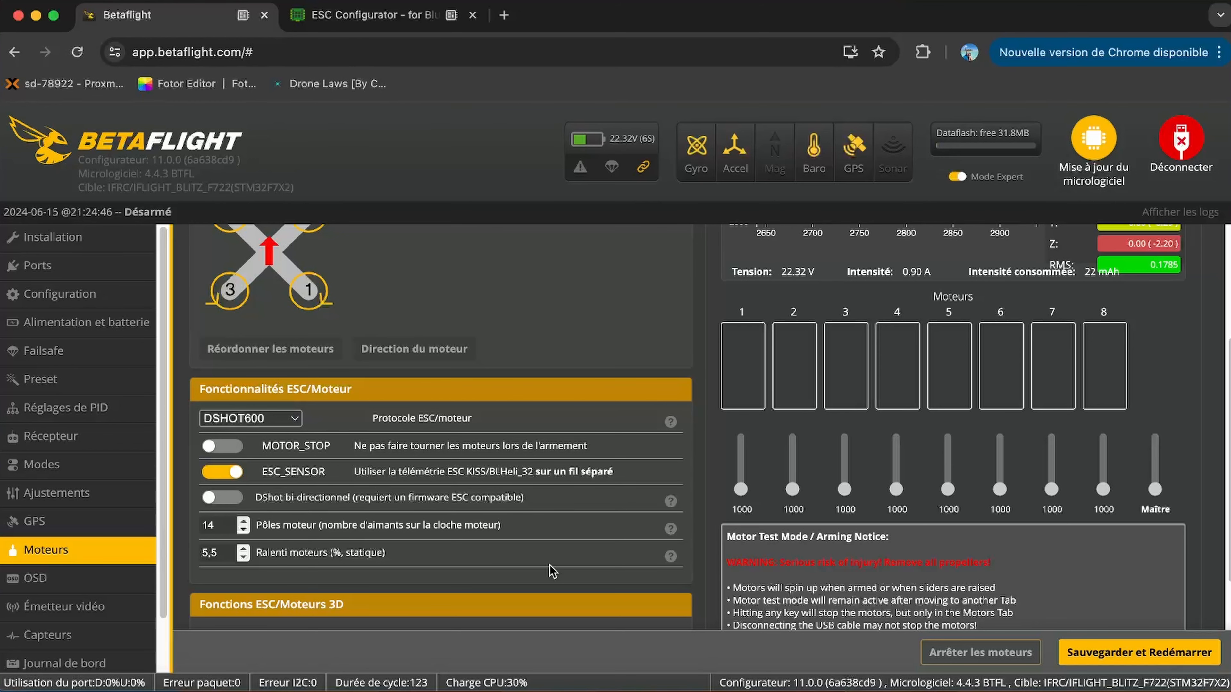
# Step: Review the mixer and remaining ESC/motor settings, and save the motor configuration with a reboot
pyautogui.scroll(-1, 551, 575)
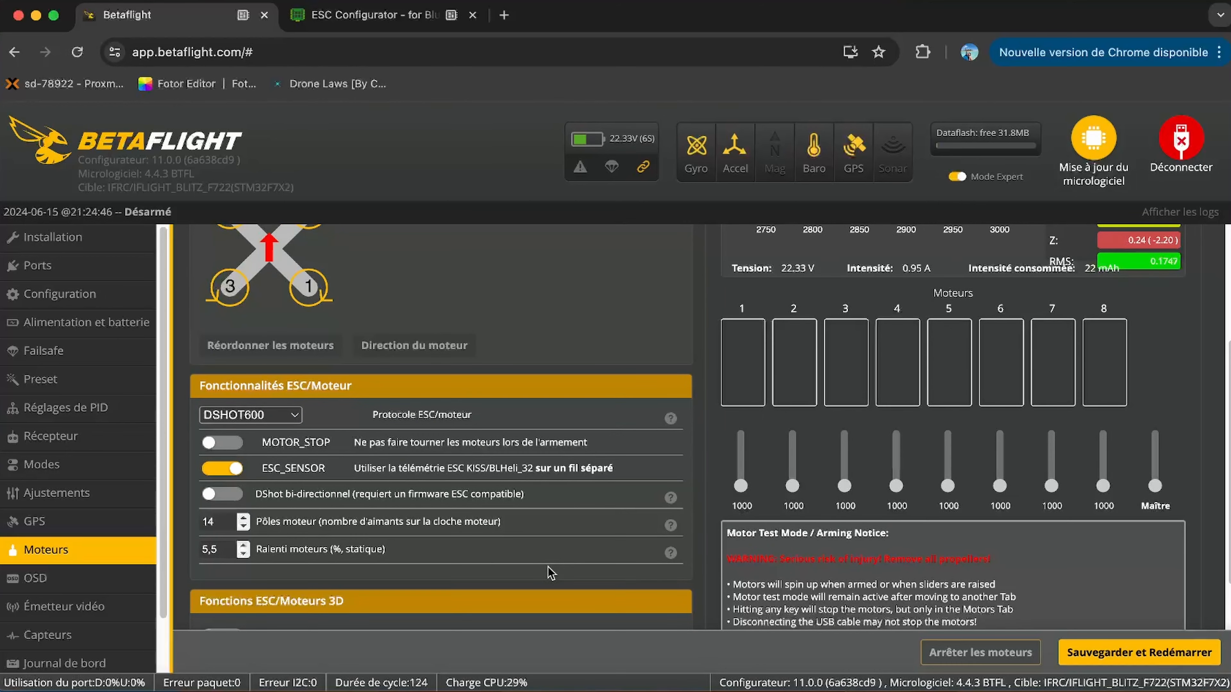
pyautogui.scroll(-3, 548, 575)
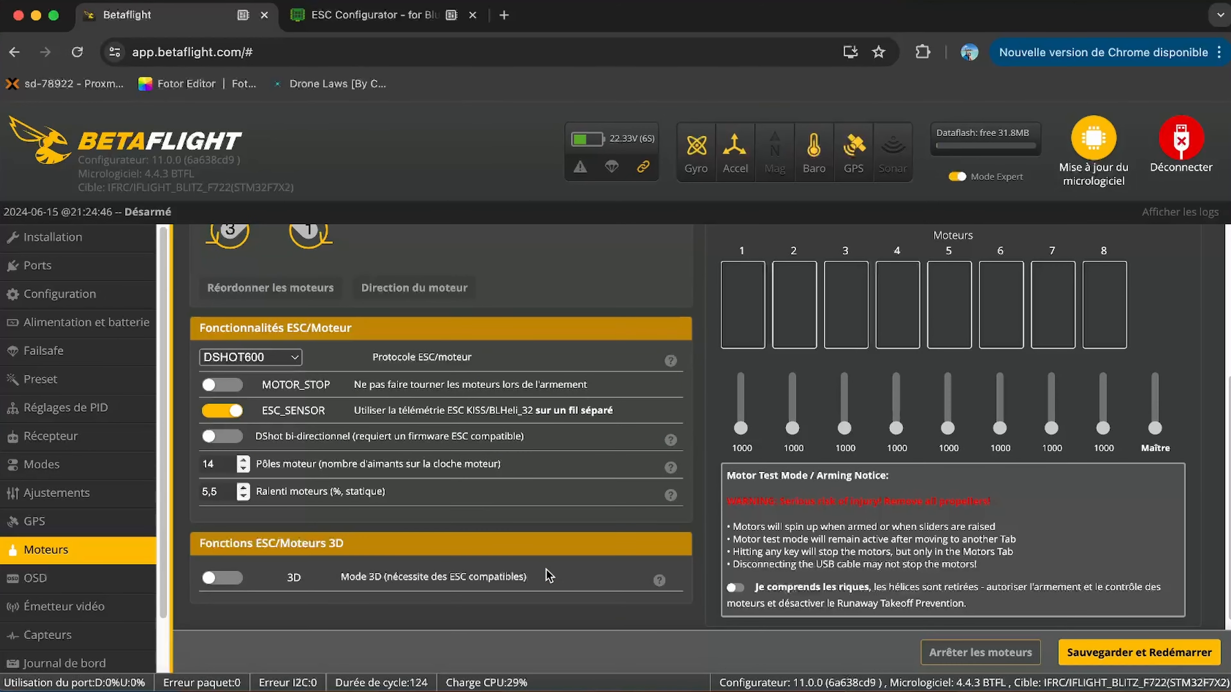
pyautogui.scroll(10, 550, 573)
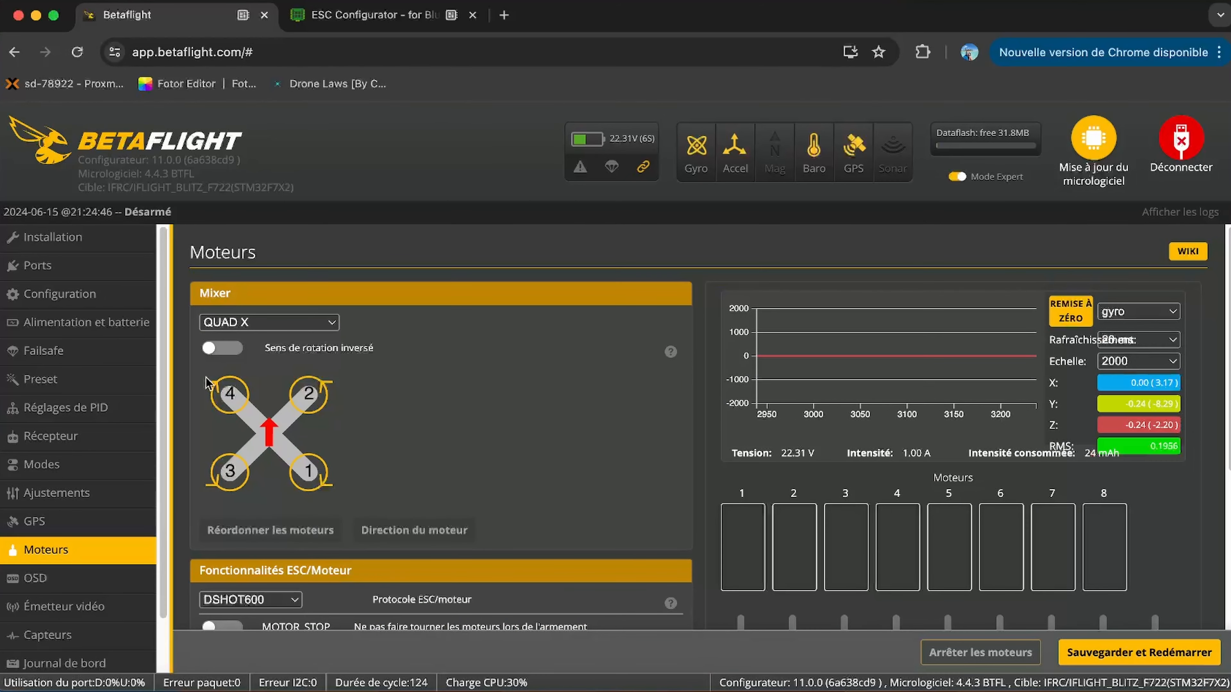
pyautogui.scroll(-7, 660, 525)
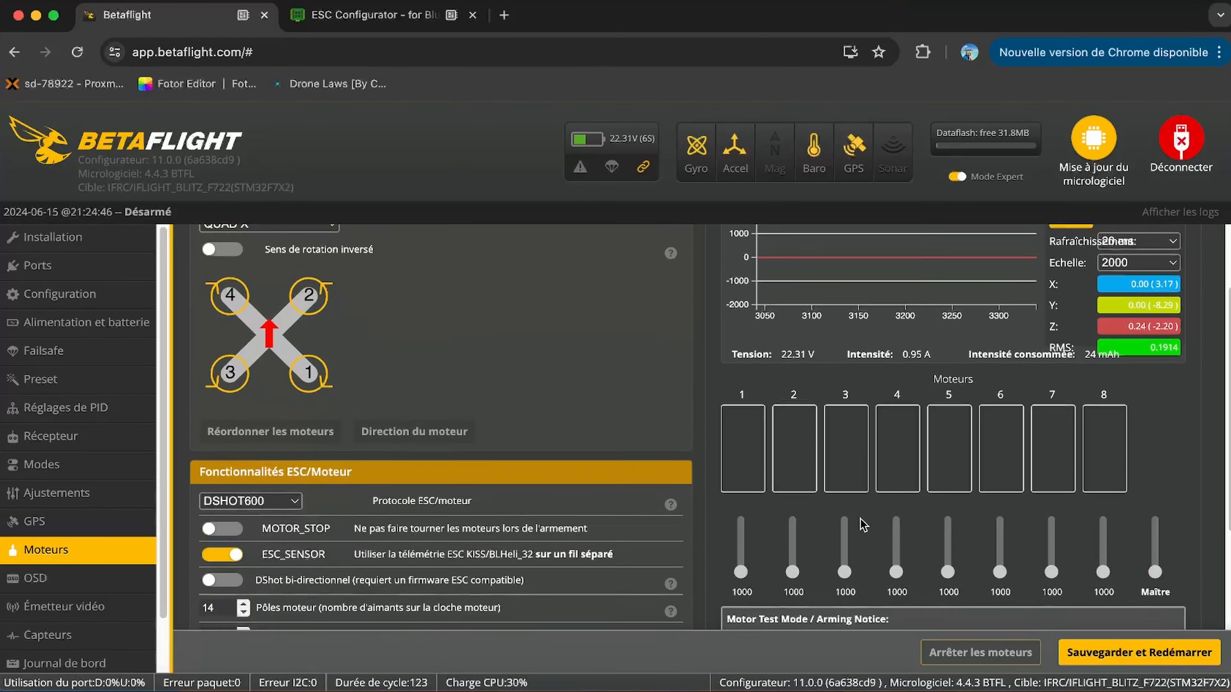
pyautogui.scroll(-5, 660, 525)
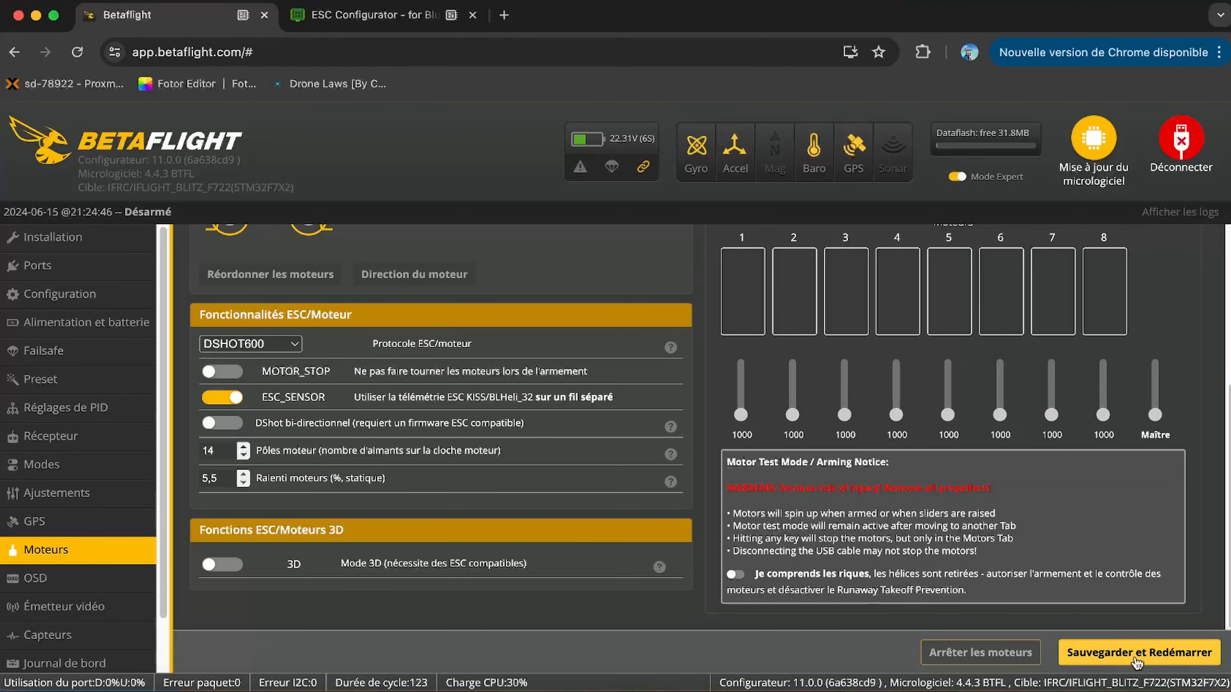
pyautogui.click(1100, 652)
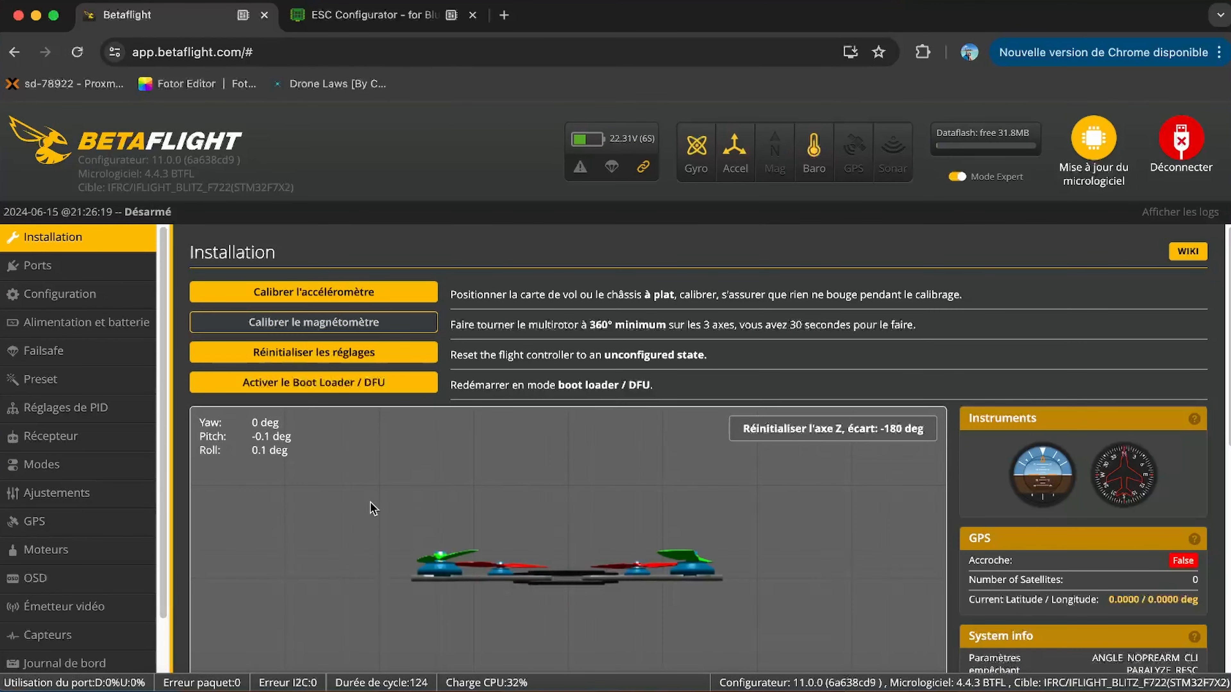
# Step: Return to the Motors settings and enable motor test mode by accepting the propellers-removed risk notice
pyautogui.click(55, 558)
pyautogui.scroll(-4, 862, 494)
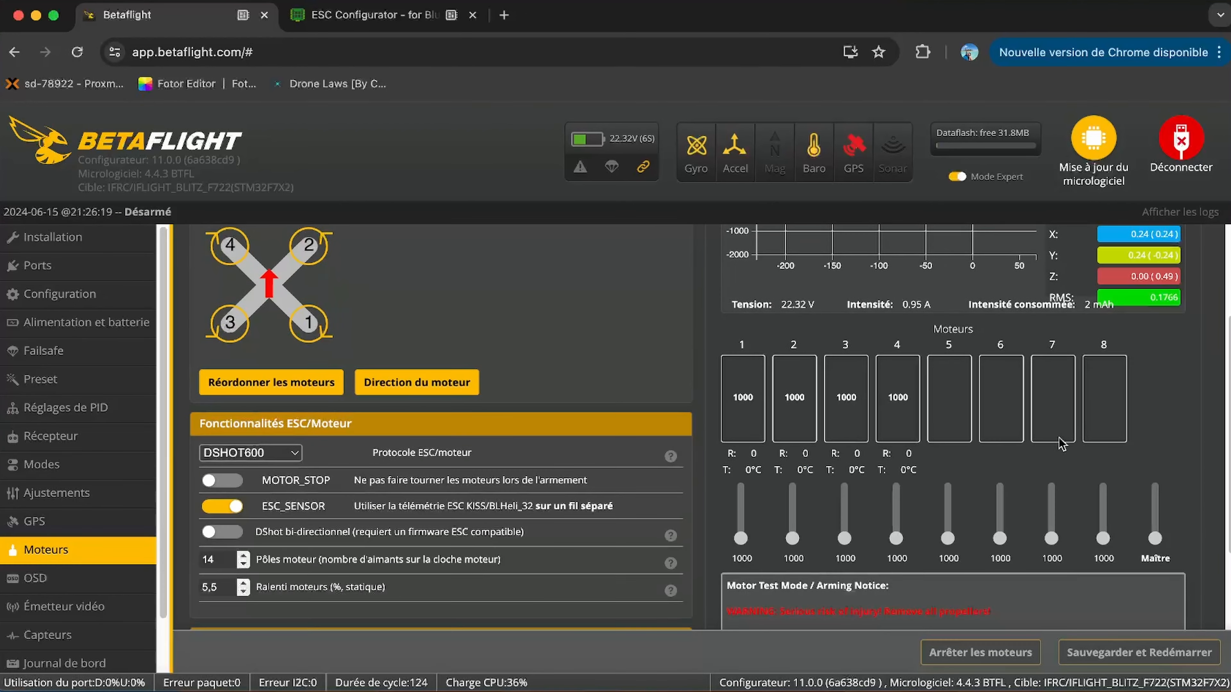
pyautogui.scroll(-1, 862, 494)
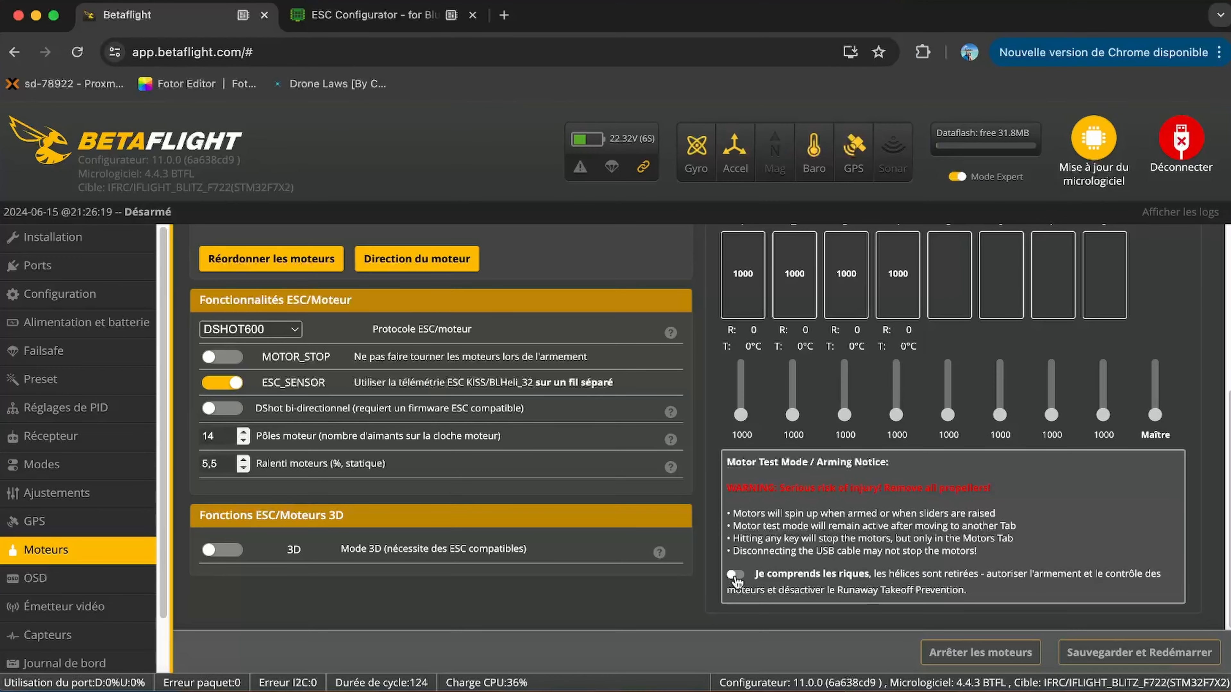
pyautogui.click(735, 576)
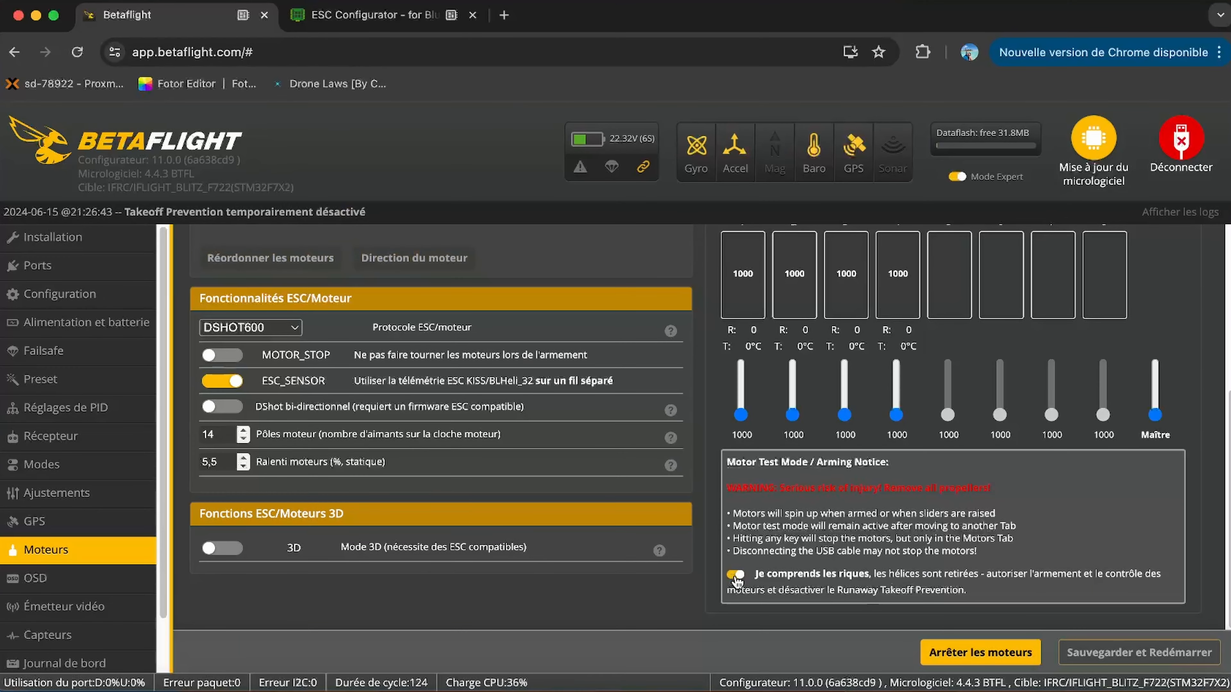
# Step: Spin motor 1 at about 1073 to check its position and direction, and stop the motors
pyautogui.scroll(5, 926, 509)
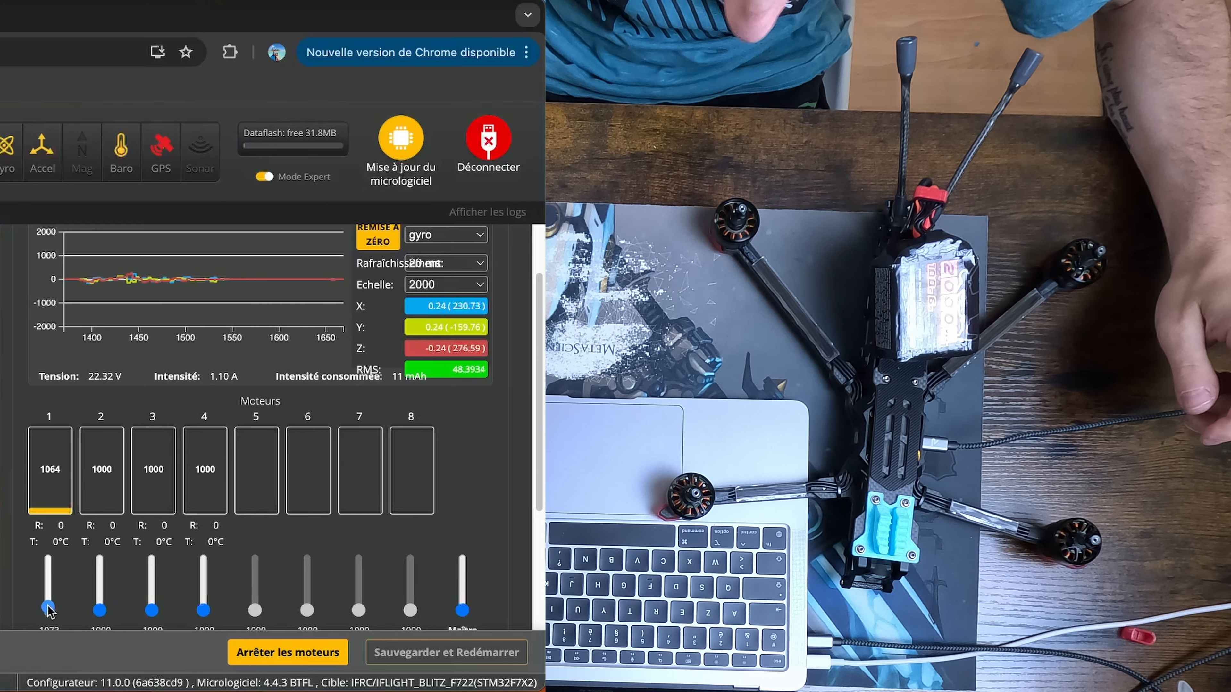
pyautogui.moveTo(48, 610); pyautogui.dragTo(48, 606)
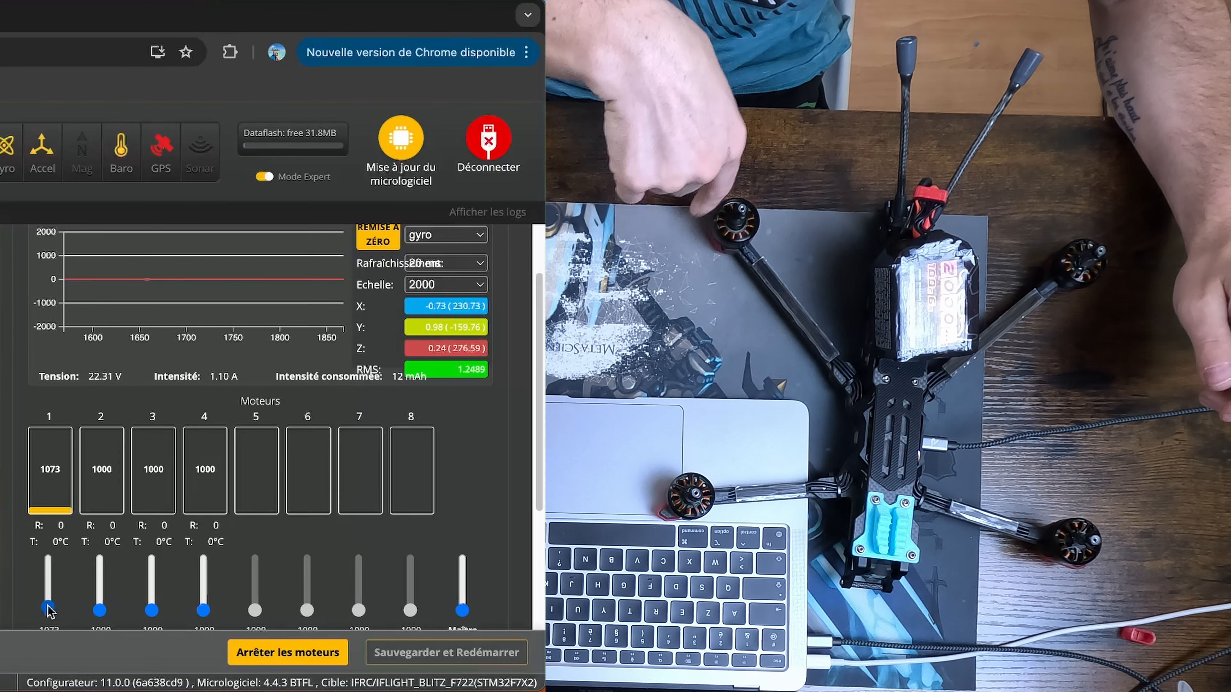
pyautogui.moveTo(47, 608); pyautogui.dragTo(49, 617)
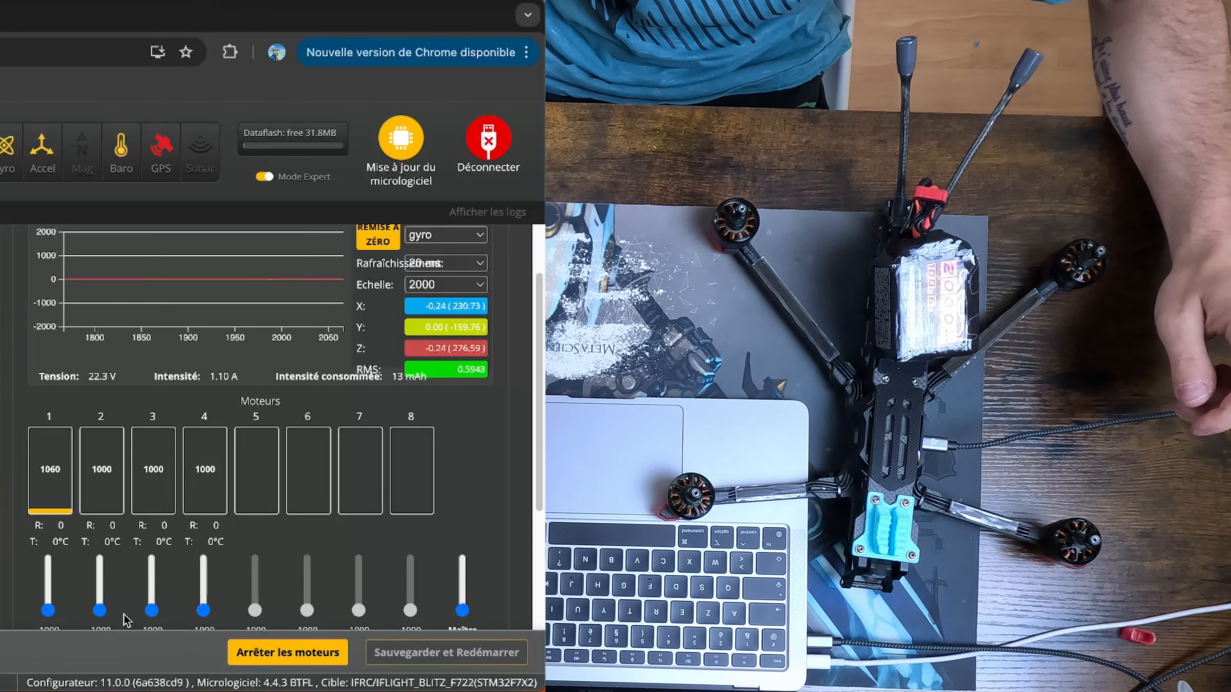
pyautogui.click(288, 652)
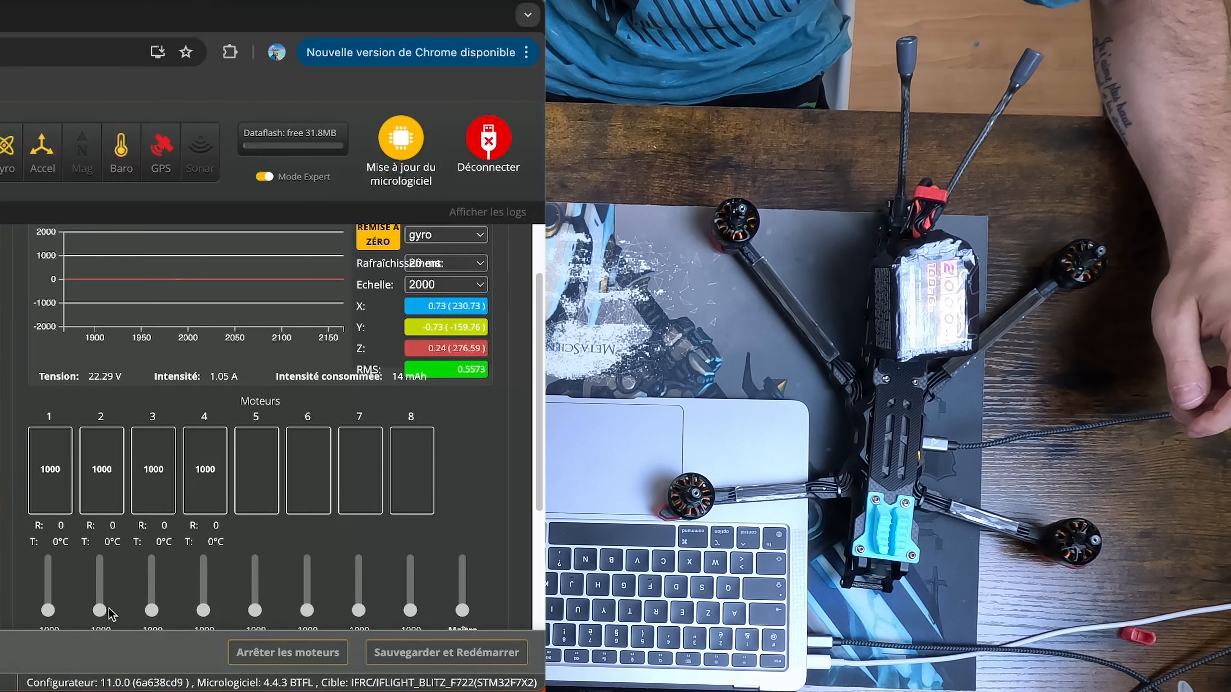
# Step: Enable motor test mode again and spin motor 2 at about 1044 to check its rotation
pyautogui.scroll(-4, 92, 517)
pyautogui.click(41, 575)
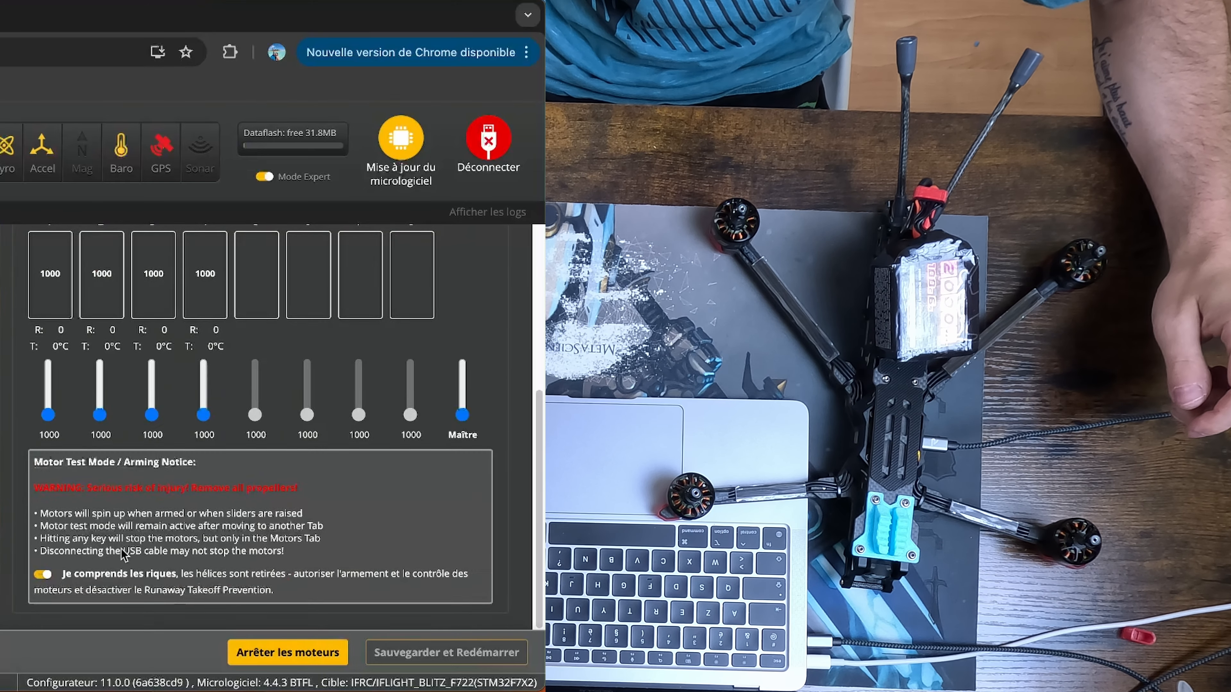
pyautogui.scroll(3, 78, 567)
pyautogui.click(101, 554)
pyautogui.moveTo(104, 555); pyautogui.dragTo(106, 555)
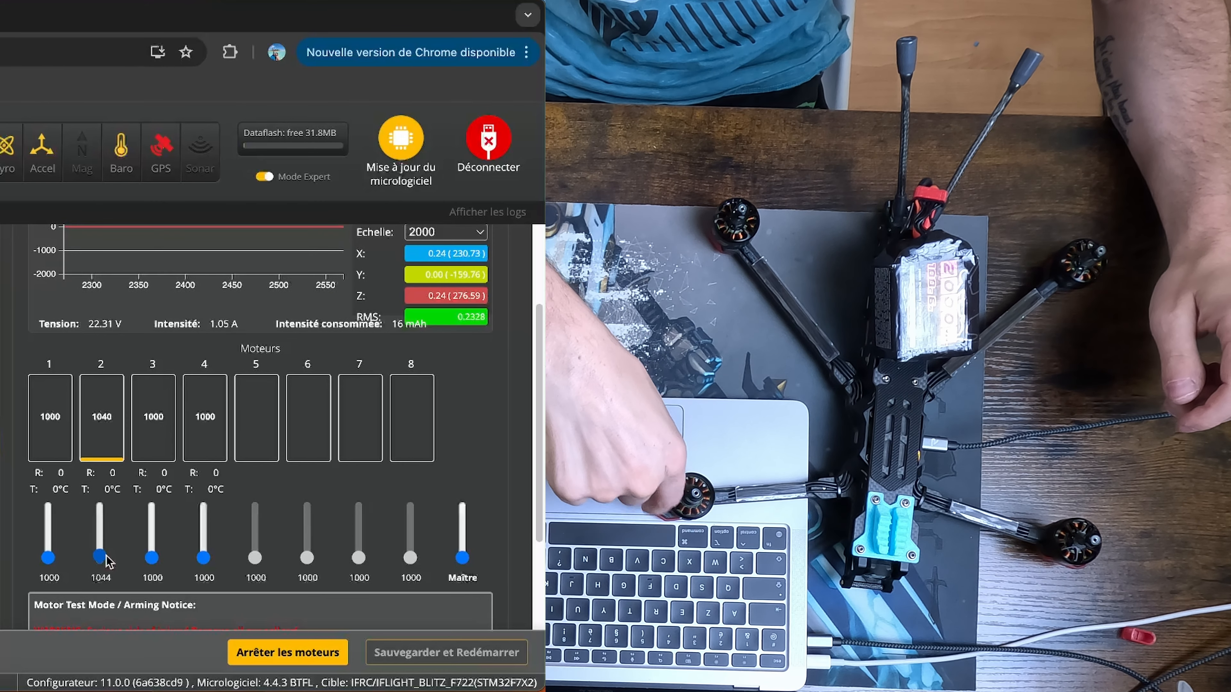
# Step: Bring motor 2 back to idle and test motor 3 at about 1067, followed by motor 4
pyautogui.moveTo(106, 554); pyautogui.dragTo(151, 554)
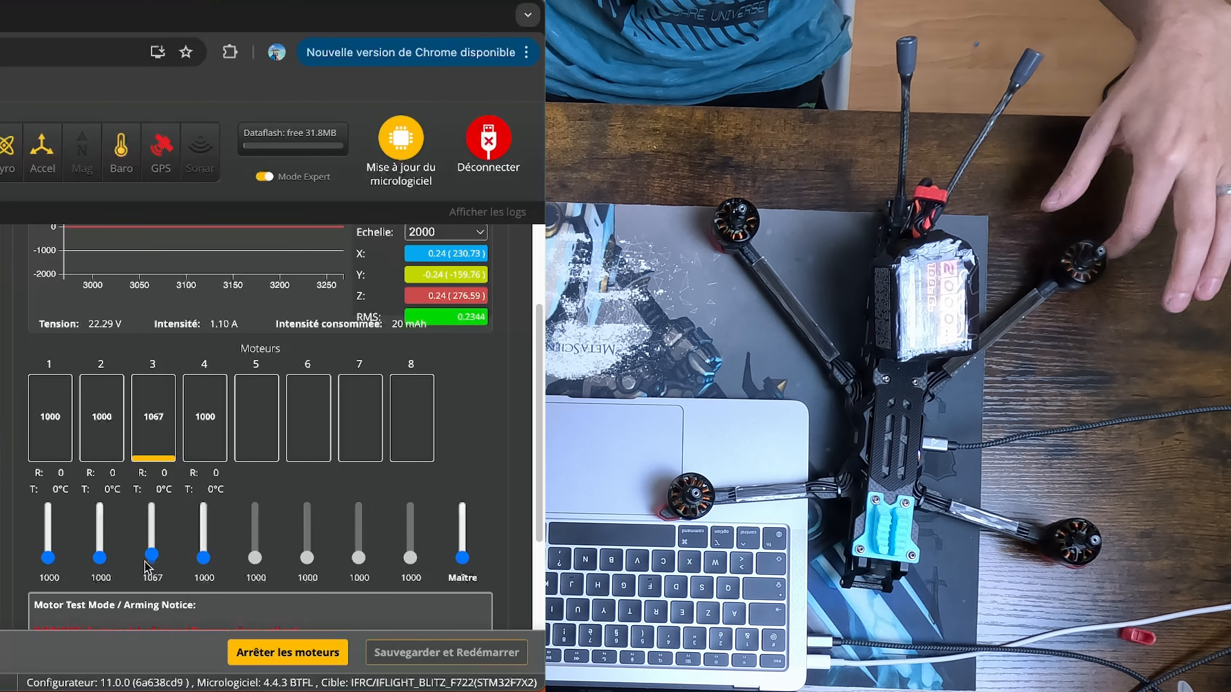
pyautogui.moveTo(152, 556); pyautogui.dragTo(157, 613)
pyautogui.moveTo(204, 558); pyautogui.dragTo(204, 553)
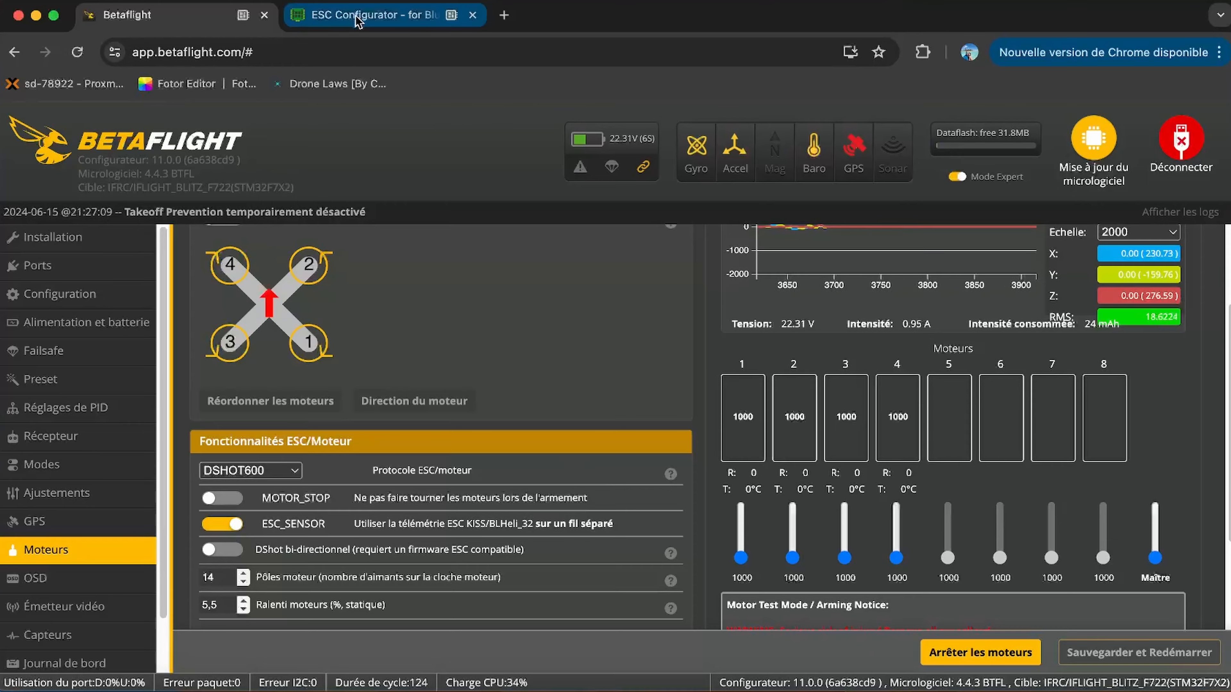
# Step: Disconnect the board from Betaflight, switch to ESC Configurator, connect to the flight controller and read the ESC settings
pyautogui.click(373, 15)
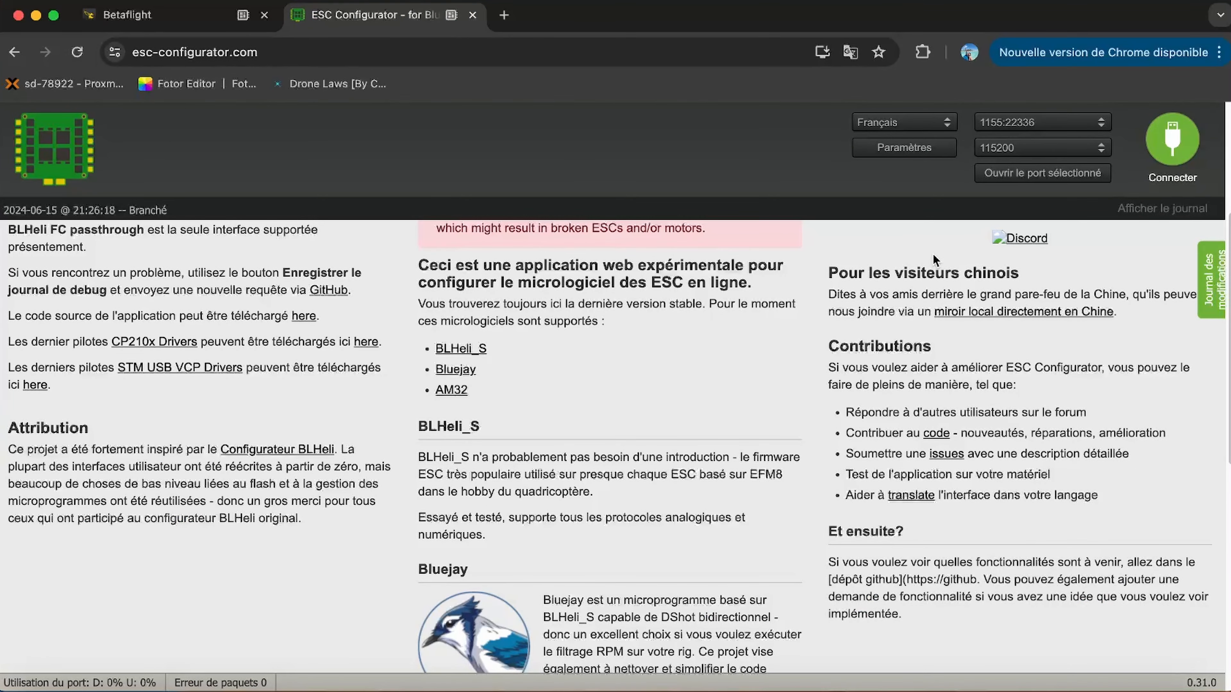
pyautogui.click(145, 14)
pyautogui.click(1104, 156)
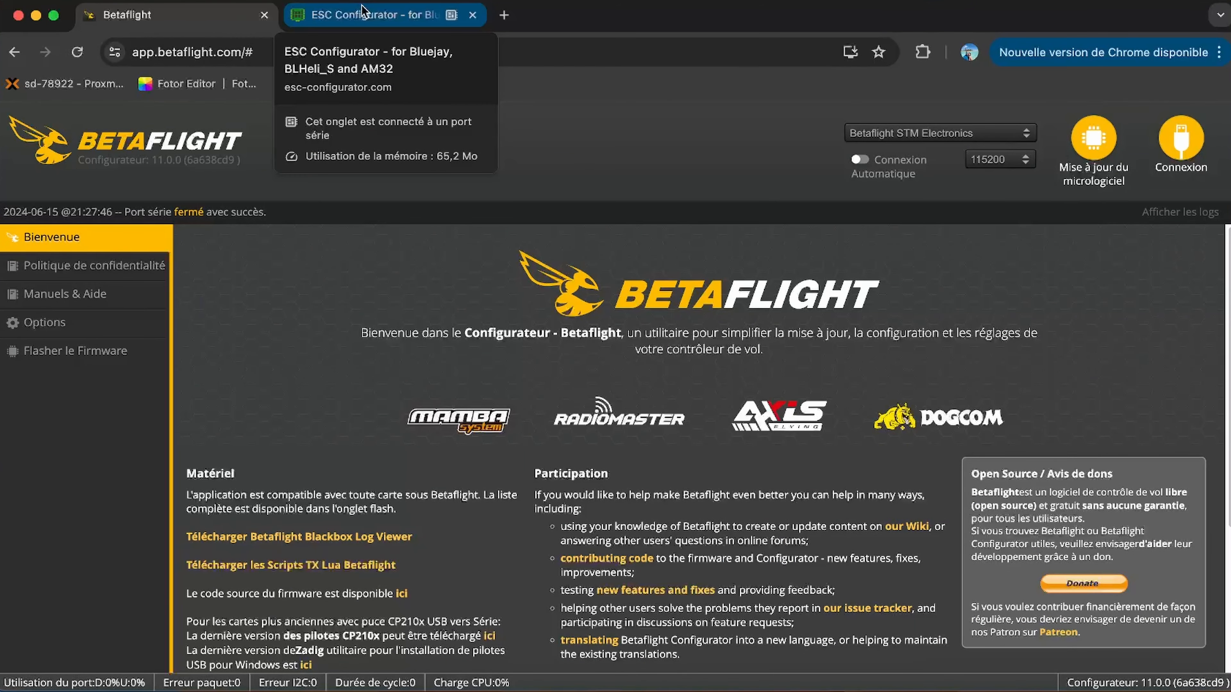
pyautogui.click(363, 12)
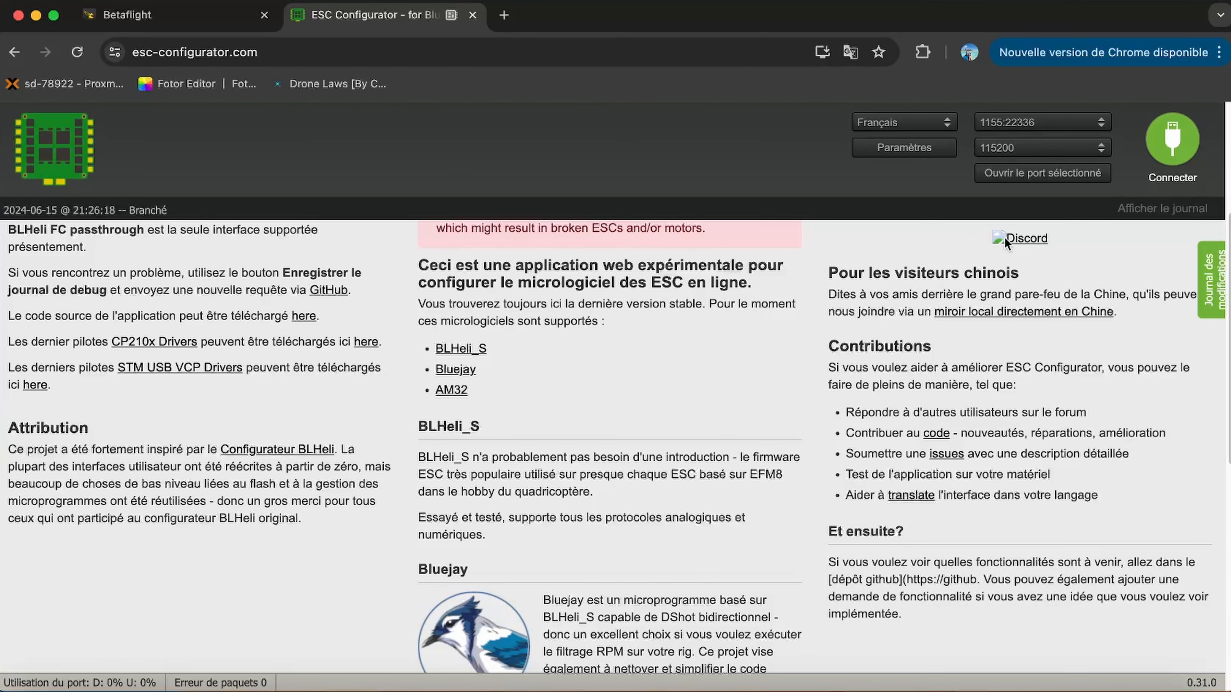
pyautogui.click(1197, 139)
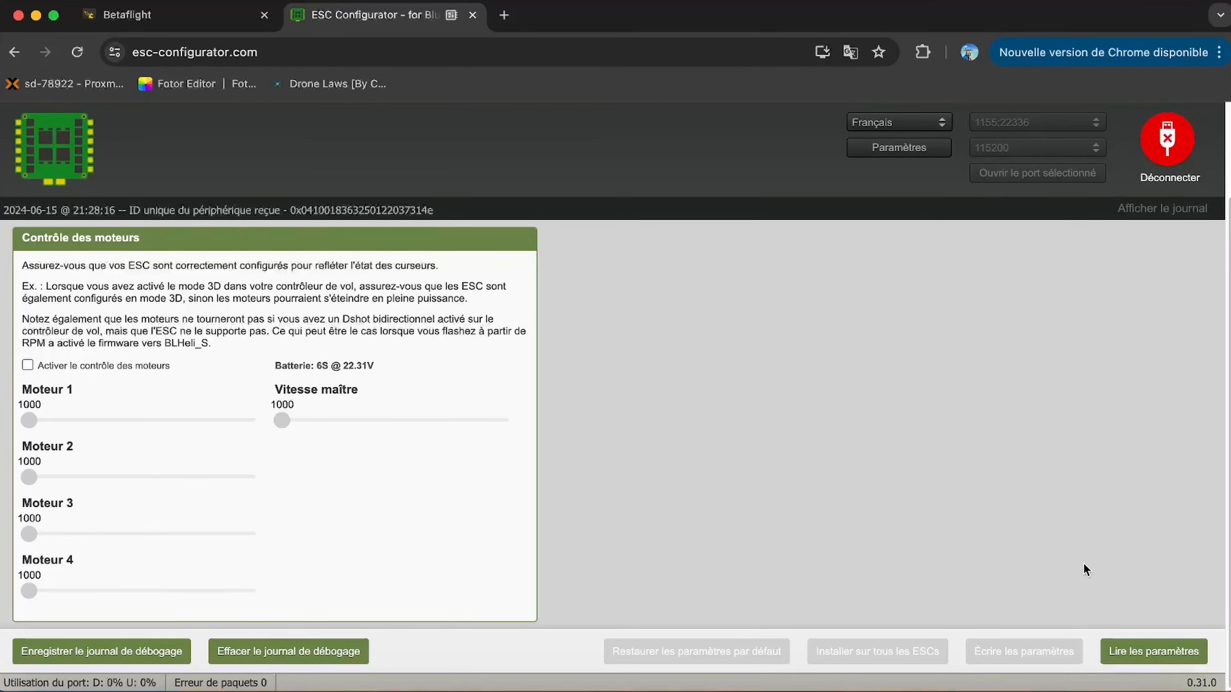
pyautogui.click(1161, 654)
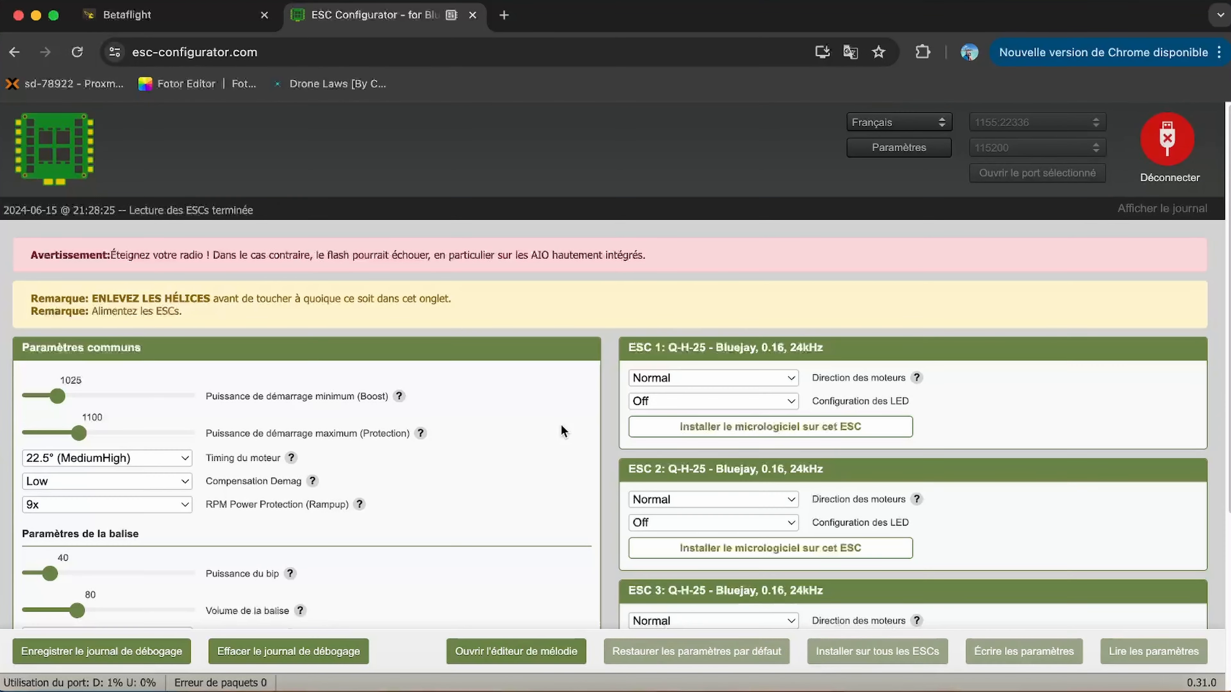
# Step: Set the motor direction of ESC 3 and ESC 4 to Reversed and write the settings to the ESCs
pyautogui.scroll(-1, 563, 424)
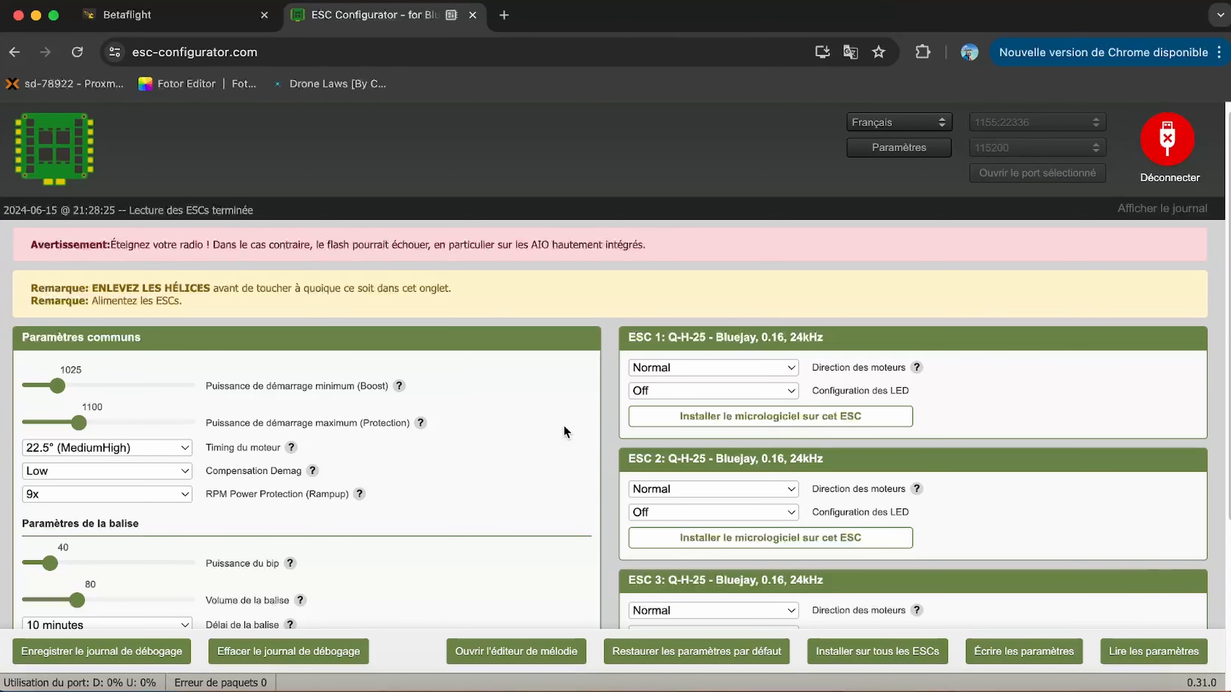
pyautogui.scroll(-3, 824, 446)
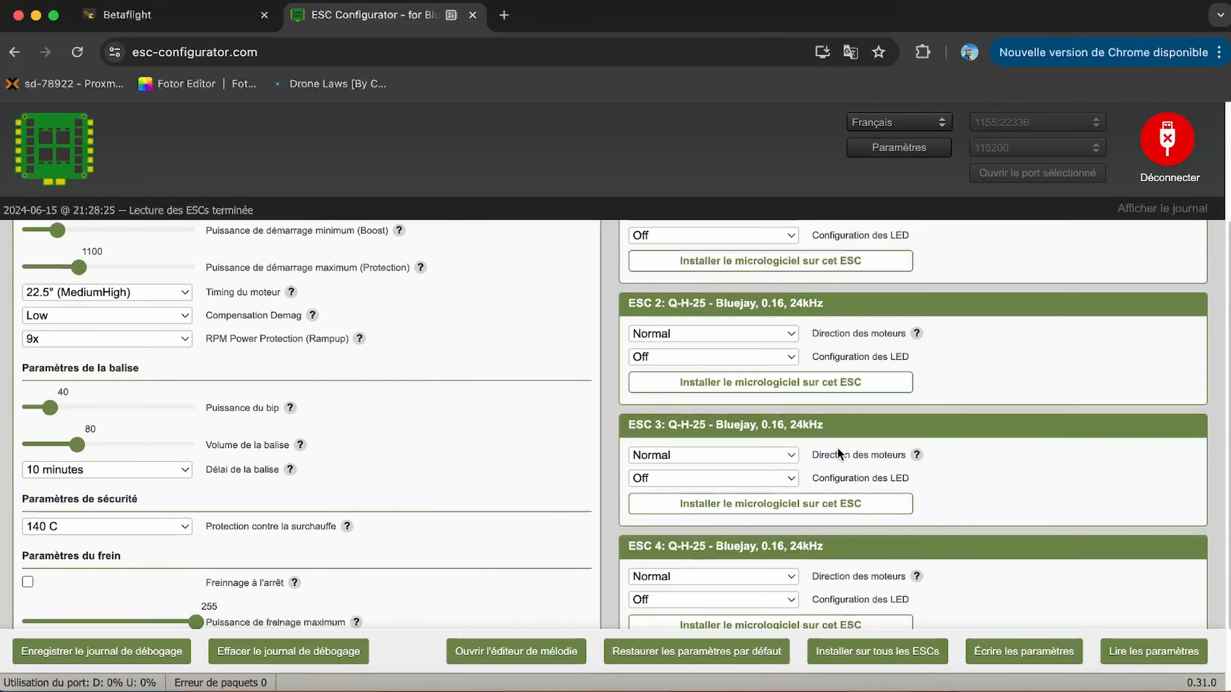
pyautogui.scroll(-2, 742, 427)
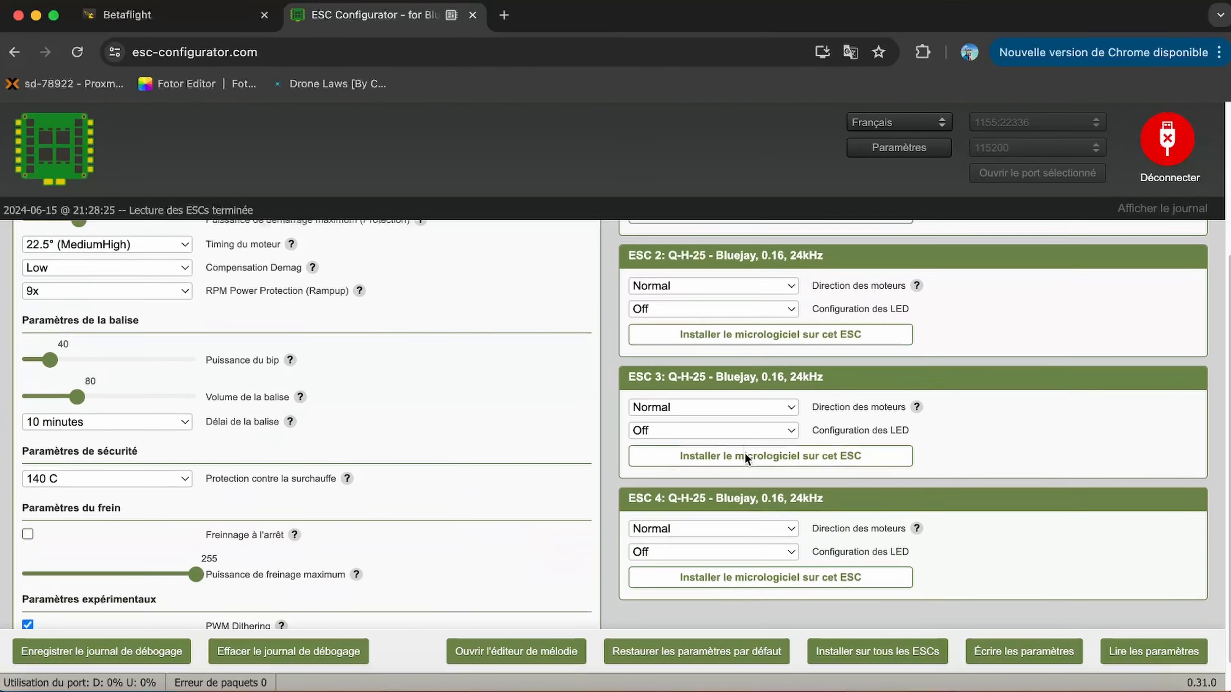
pyautogui.click(736, 384)
pyautogui.click(698, 412)
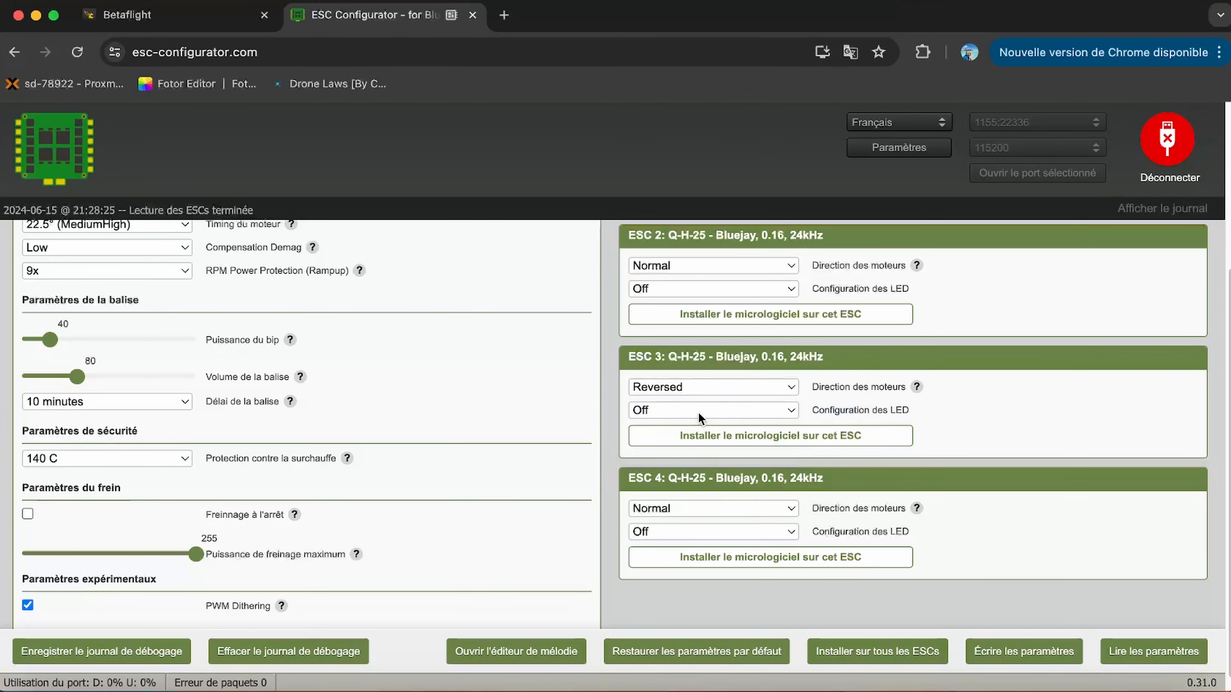
pyautogui.click(690, 510)
pyautogui.click(689, 533)
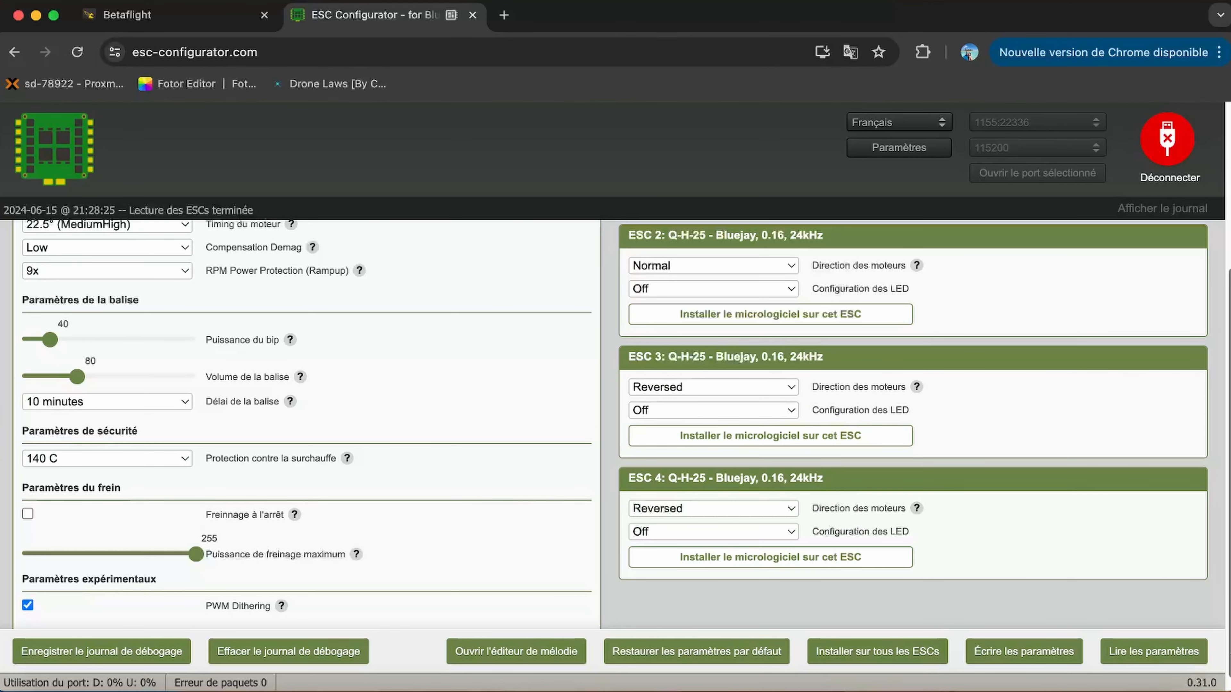
pyautogui.click(1071, 649)
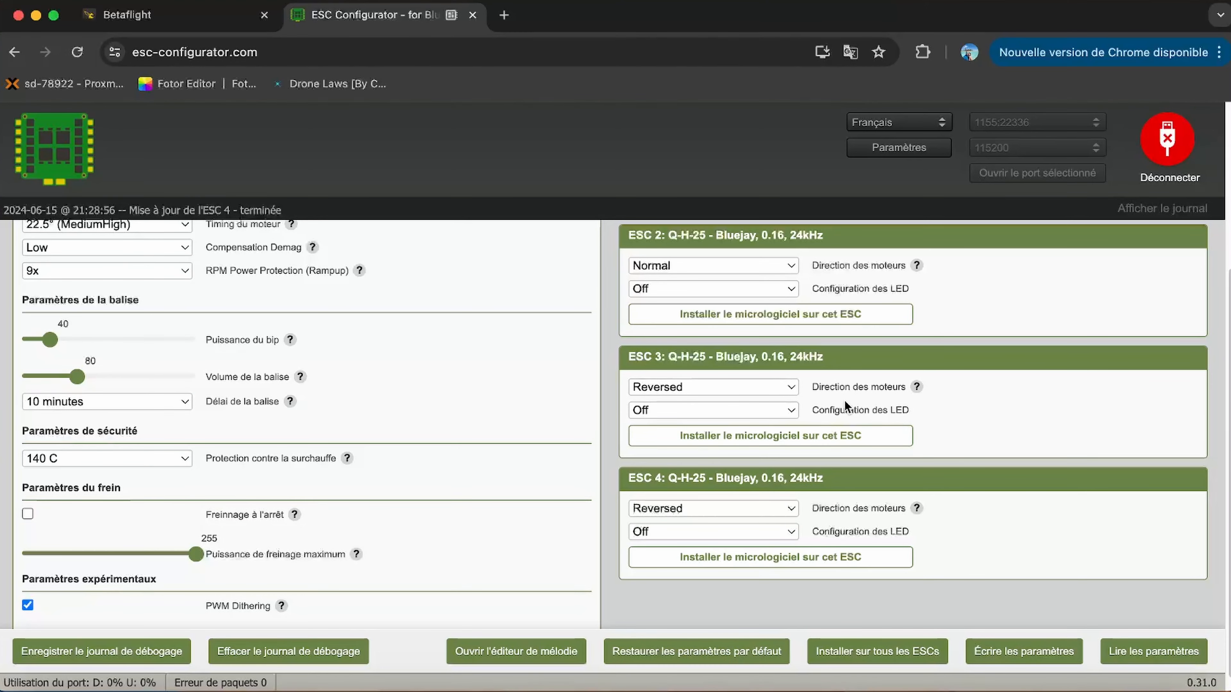
pyautogui.scroll(5, 982, 362)
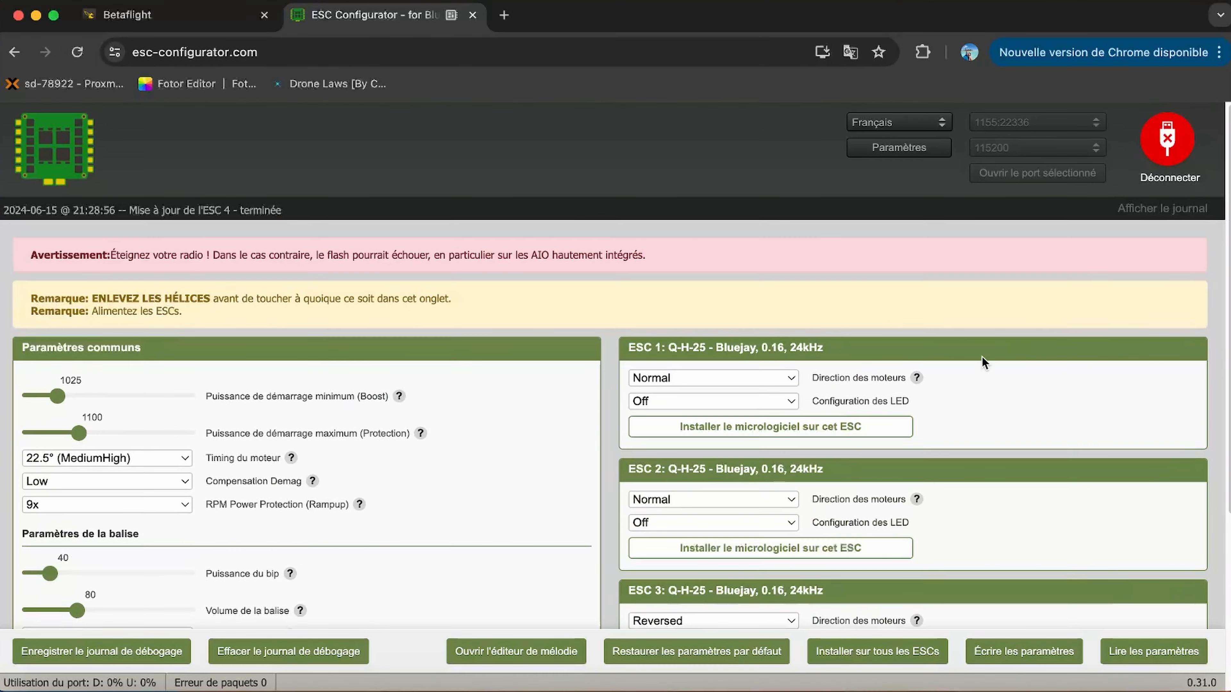
# Step: Disconnect from ESC Configurator, switch back to Betaflight and enable bidirectional DShot in the motor settings
pyautogui.click(1182, 121)
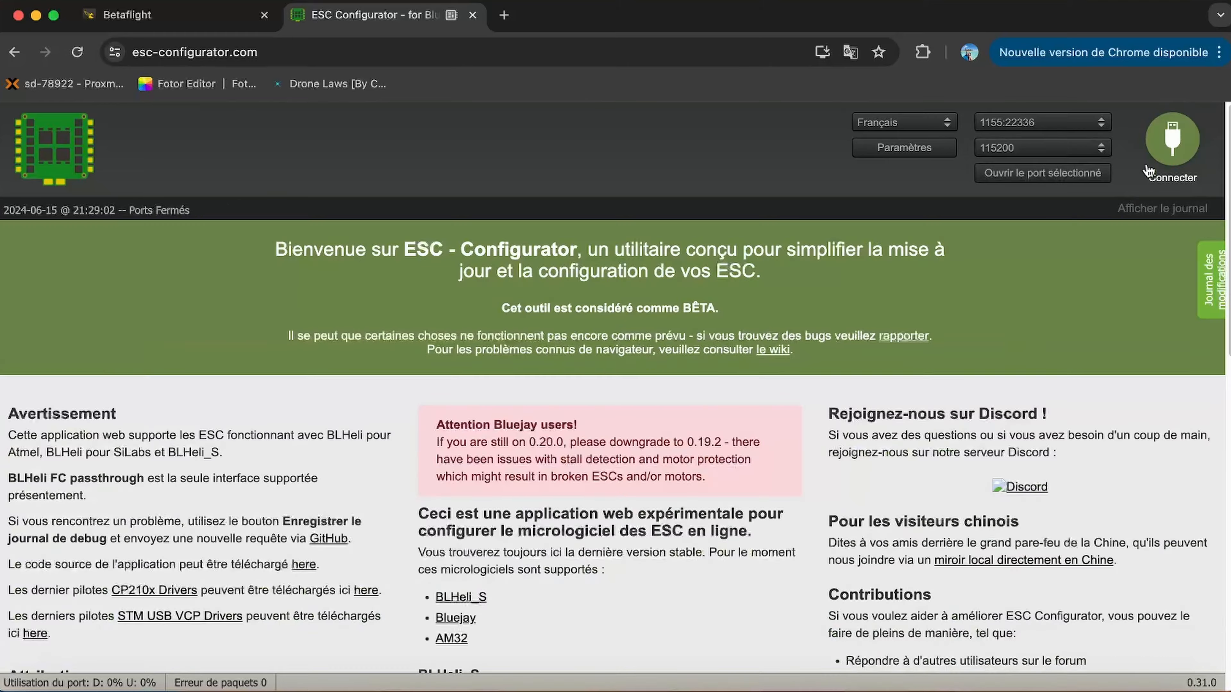
pyautogui.click(127, 14)
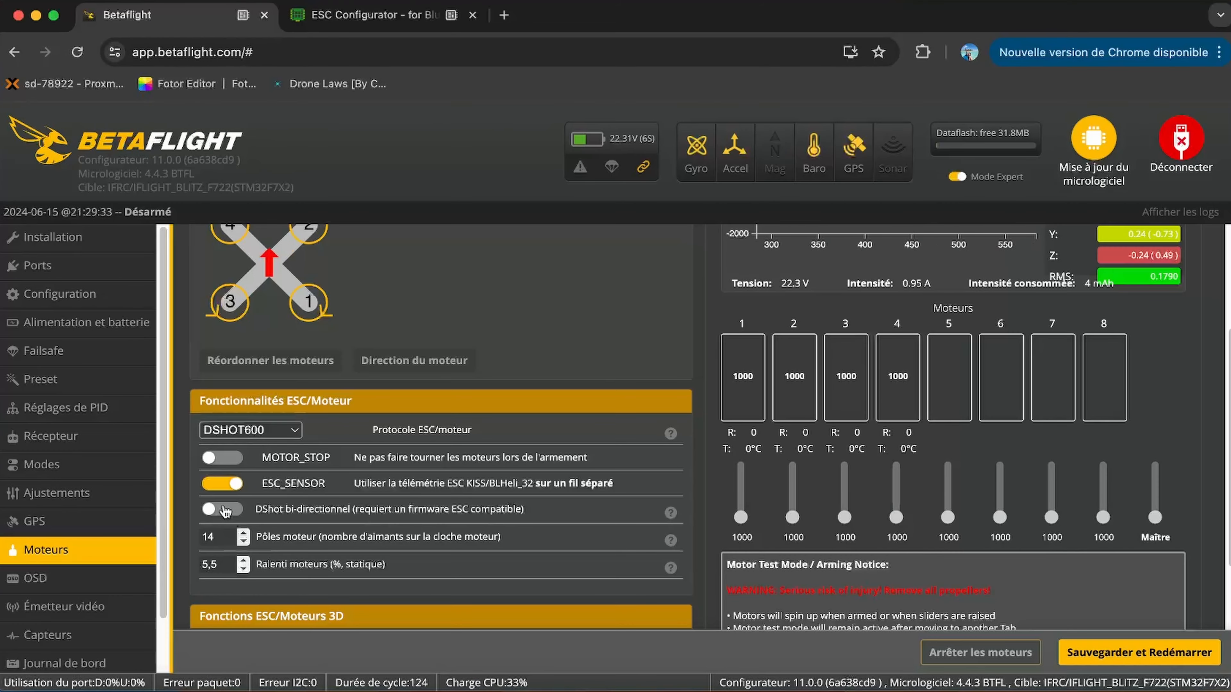
pyautogui.click(227, 510)
pyautogui.click(471, 450)
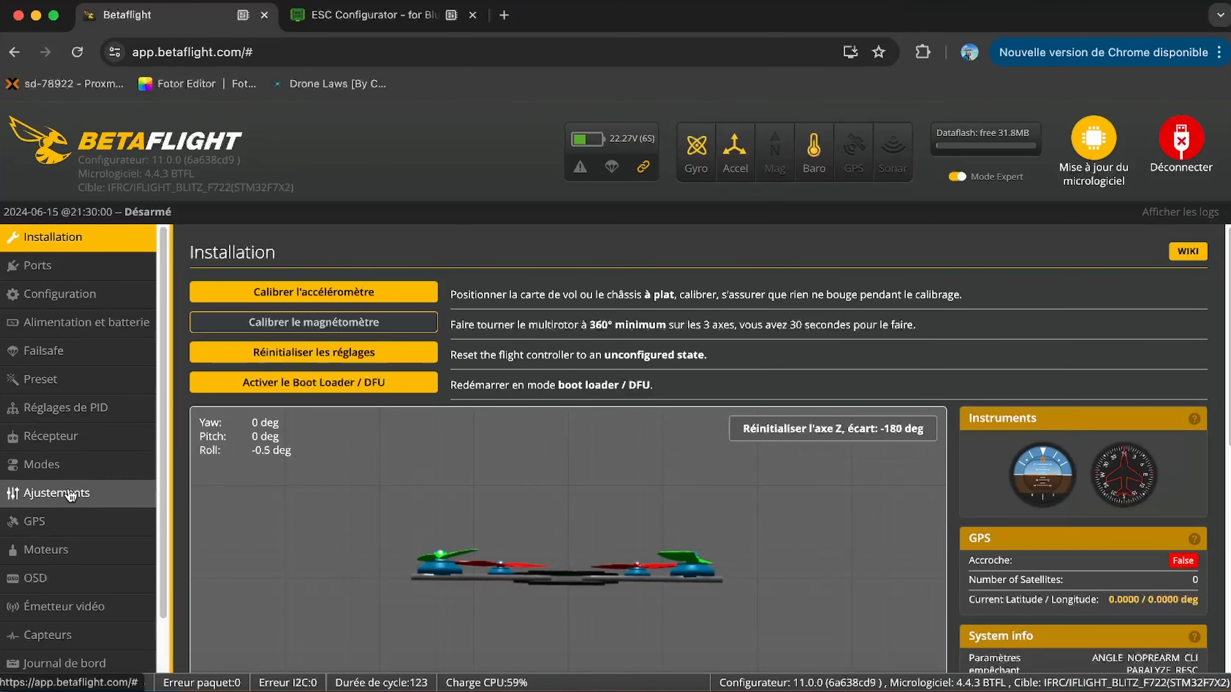
# Step: Enable motor test mode in the motor settings and test motor 4 at about 1196, followed by motor 3
pyautogui.click(75, 549)
pyautogui.scroll(-5, 941, 481)
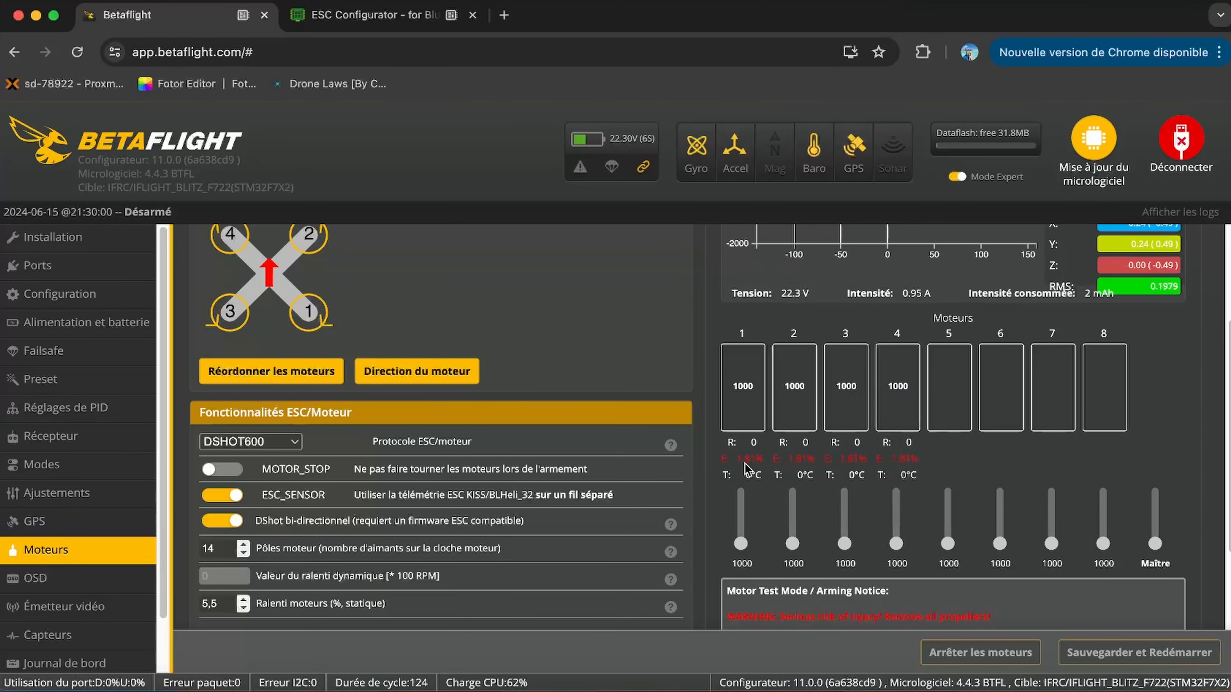
pyautogui.moveTo(902, 466)
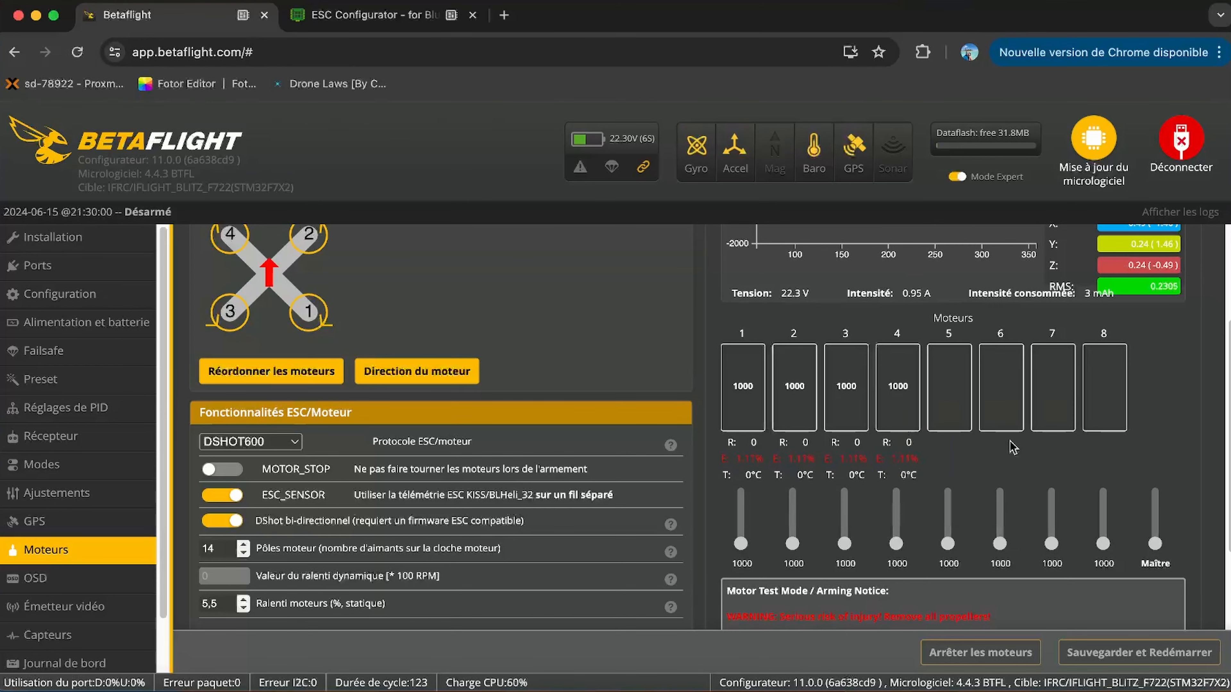
pyautogui.scroll(-3, 996, 438)
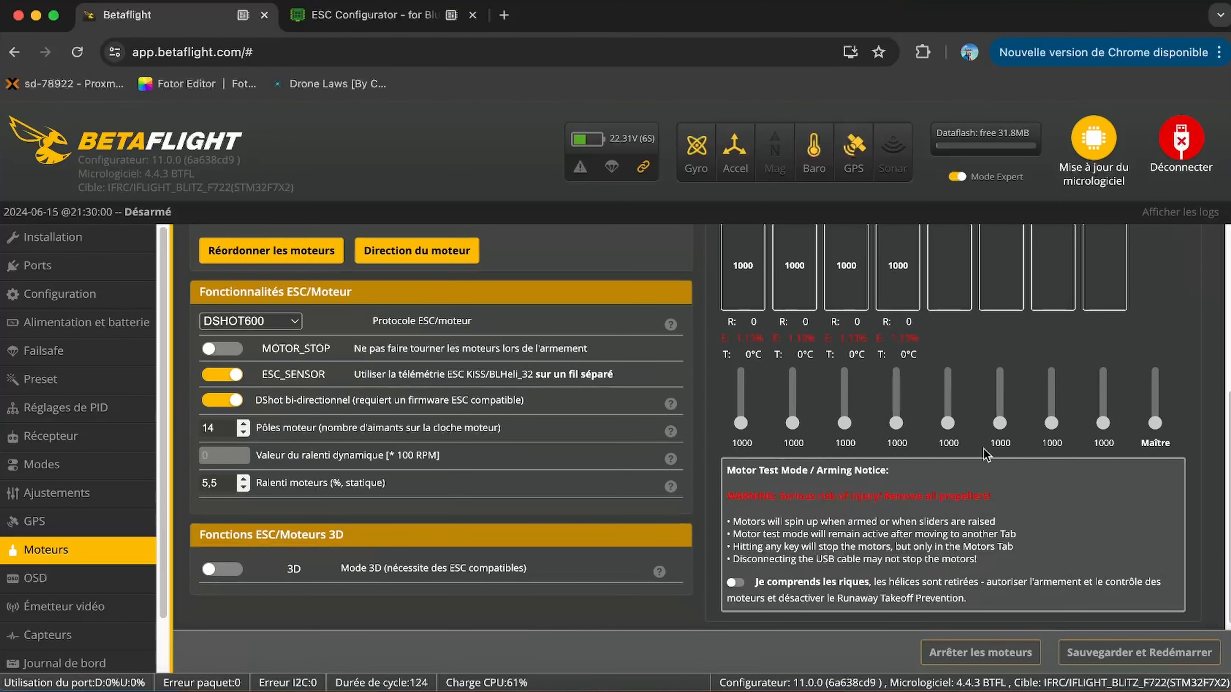
pyautogui.click(734, 586)
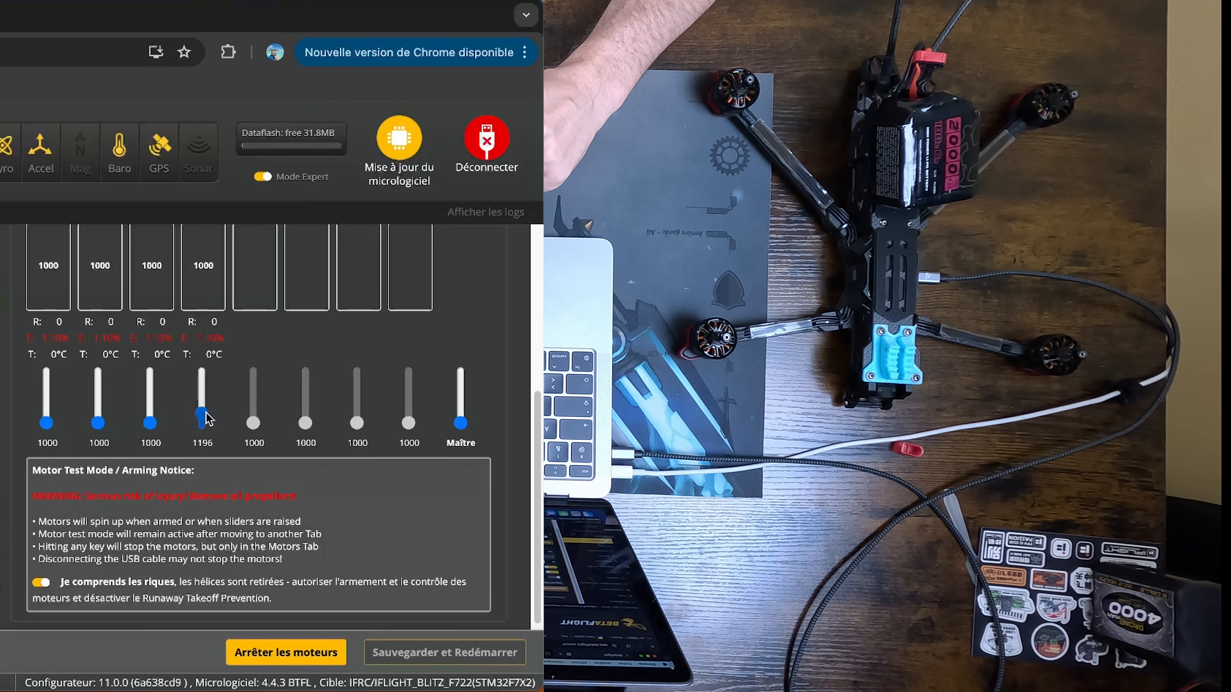
pyautogui.scroll(1, 215, 424)
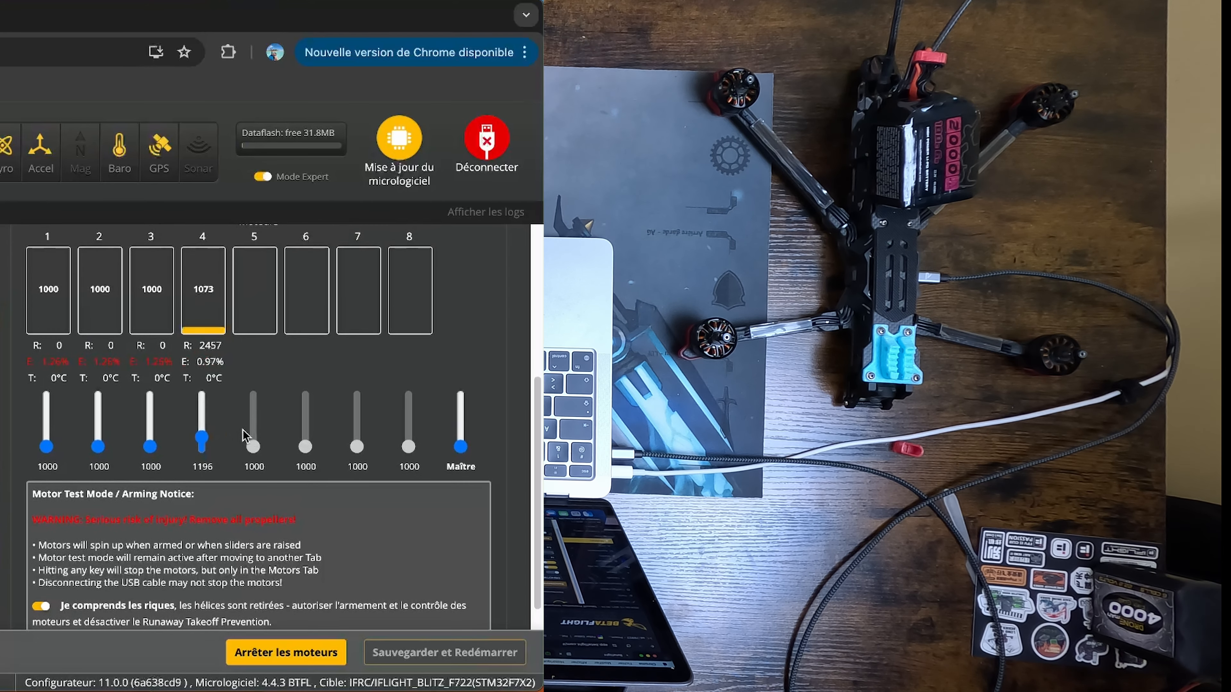
pyautogui.moveTo(202, 437); pyautogui.dragTo(204, 448)
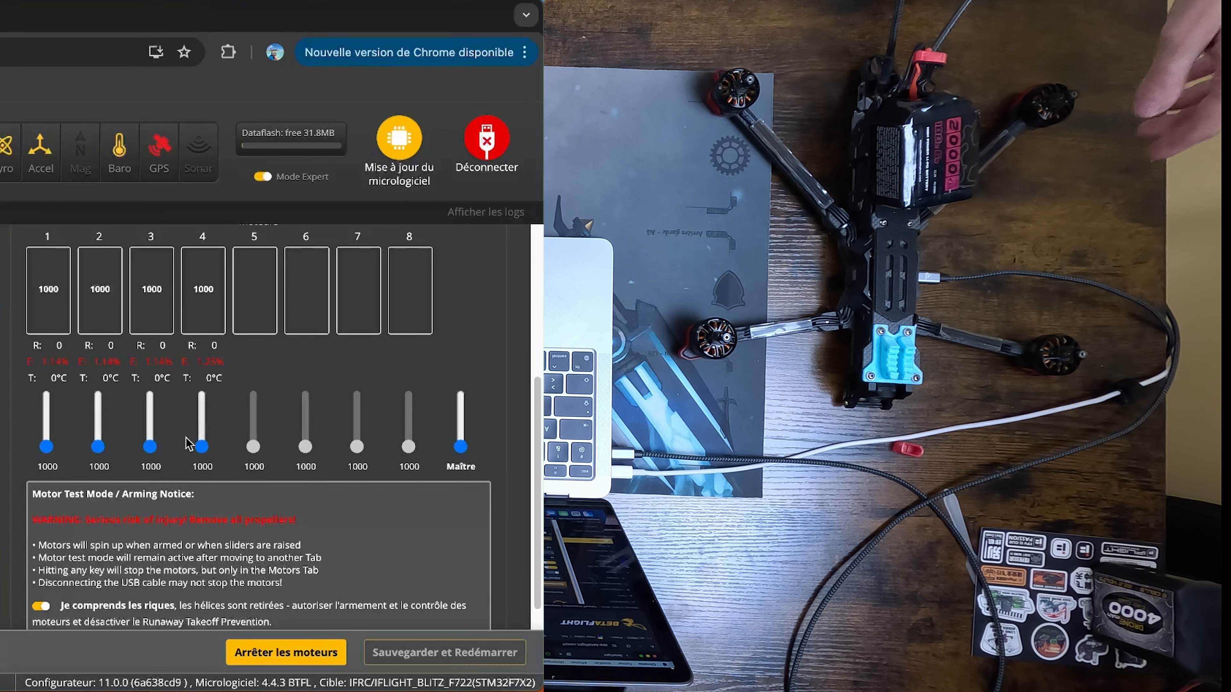
pyautogui.moveTo(148, 448); pyautogui.dragTo(155, 437)
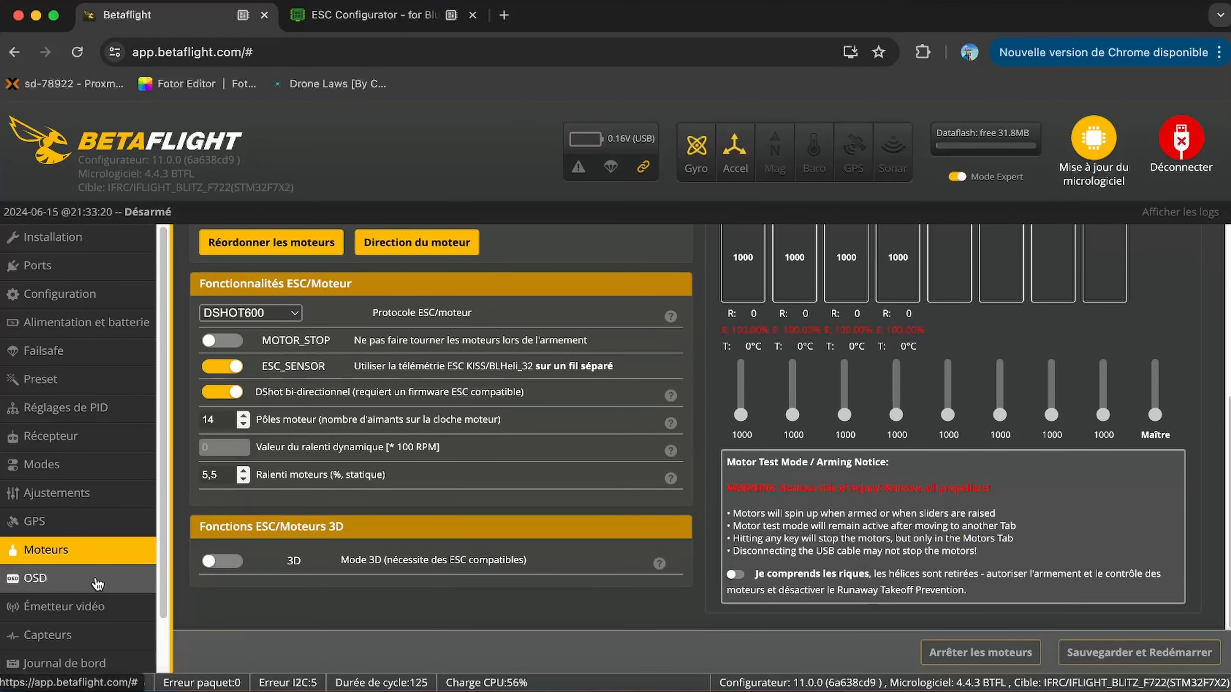
# Step: Open the OSD settings, set the video format to Auto and save
pyautogui.click(97, 582)
pyautogui.scroll(-5, 557, 450)
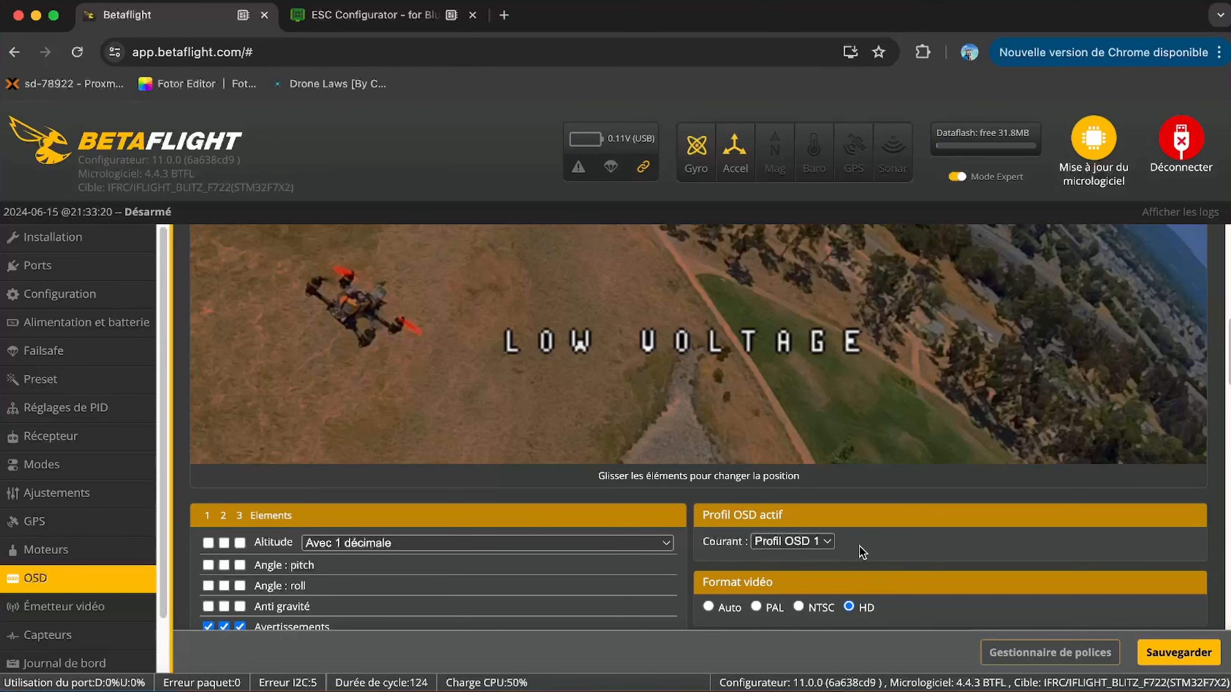
pyautogui.scroll(1, 863, 552)
pyautogui.scroll(4, 861, 552)
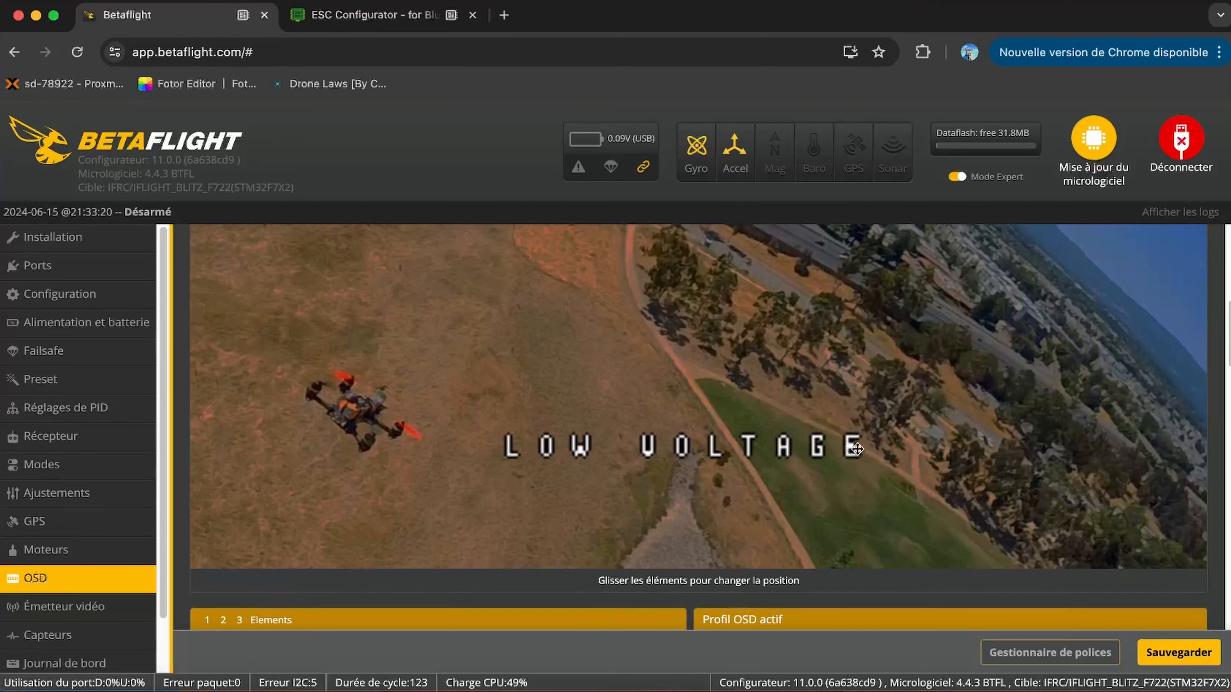
pyautogui.scroll(-10, 858, 450)
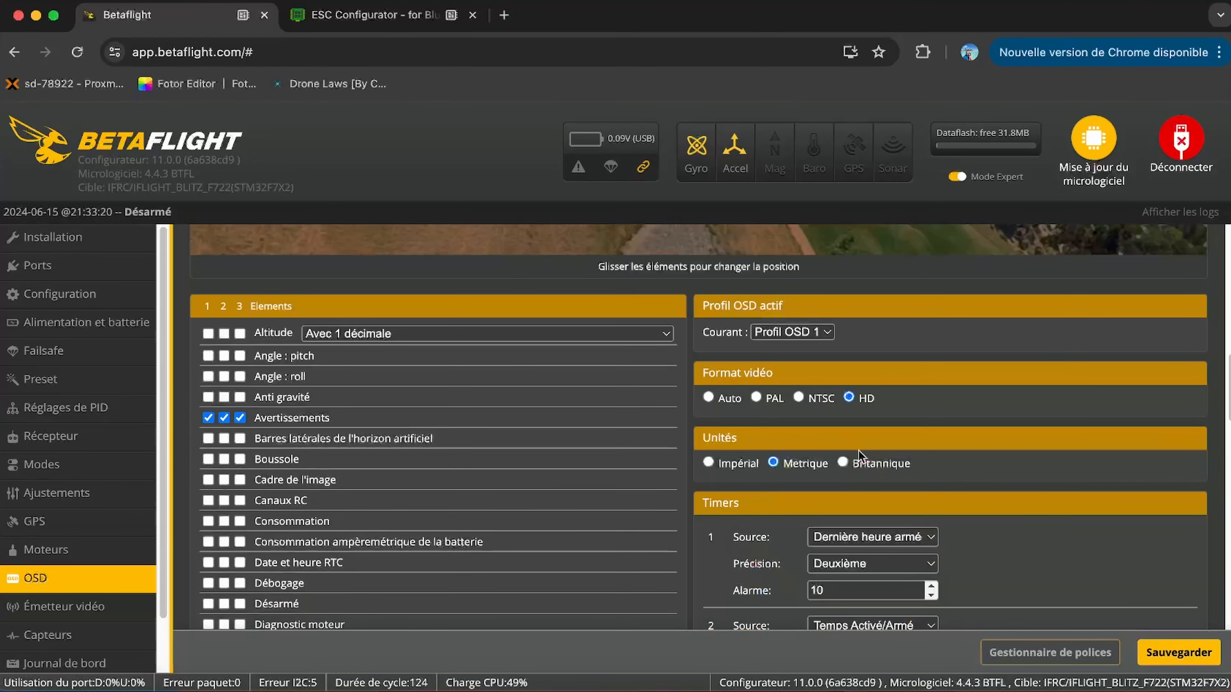
pyautogui.click(709, 398)
pyautogui.click(1181, 653)
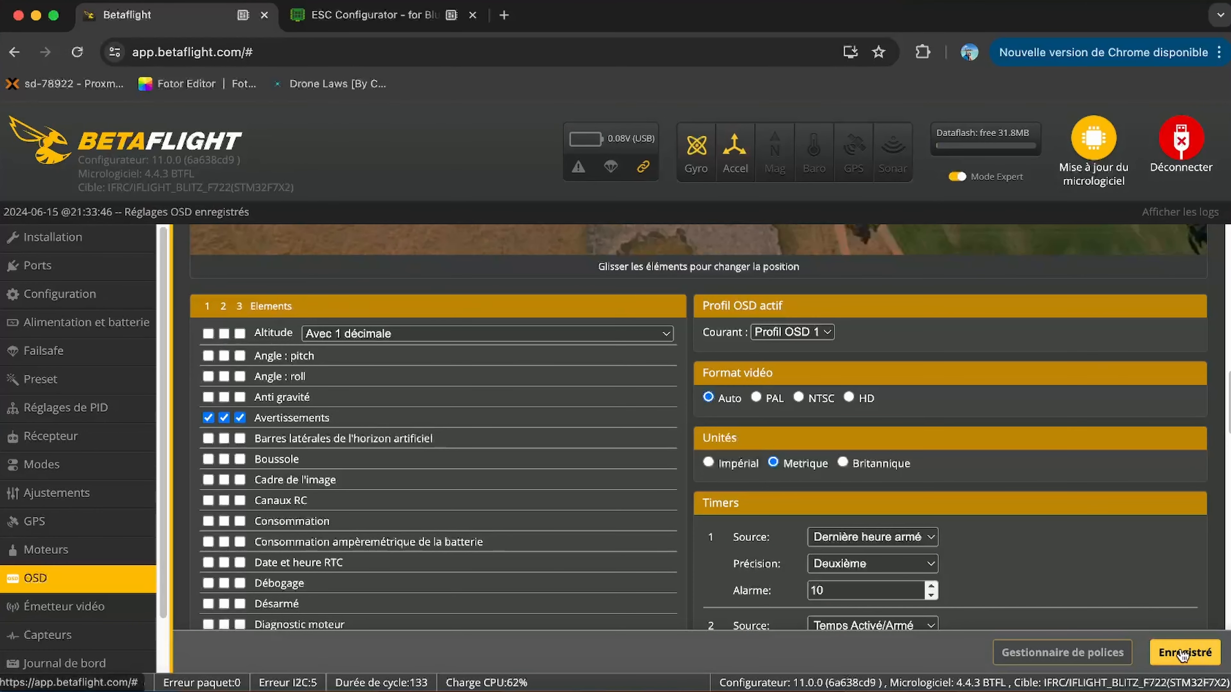
# Step: Set the OSD video format to HD and save it again
pyautogui.click(848, 398)
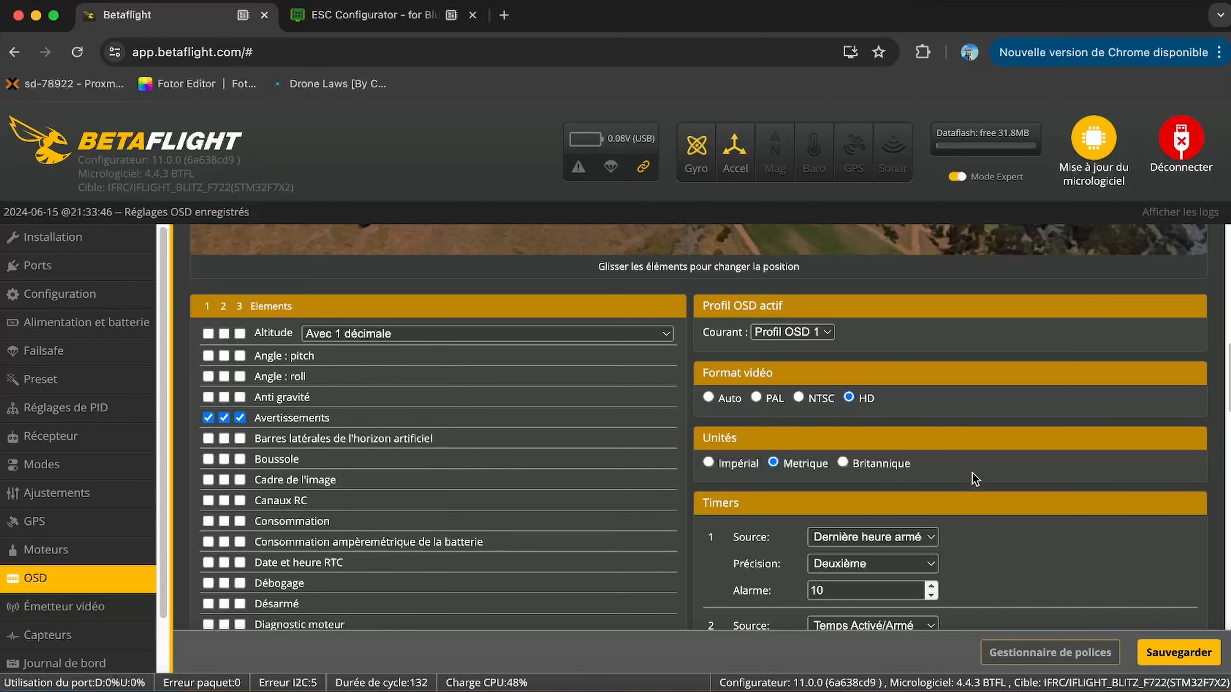
pyautogui.click(1183, 652)
pyautogui.scroll(10, 1017, 470)
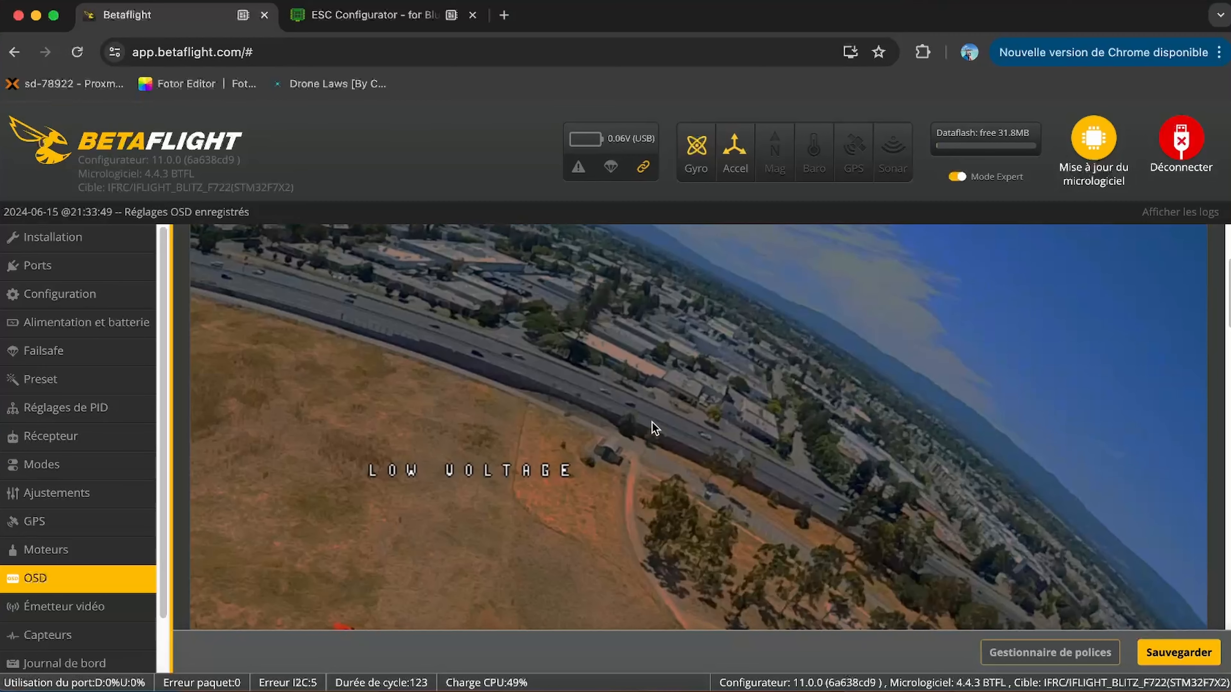
# Step: Move the LOW VOLTAGE warning to the horizontal centre of the OSD preview, slightly lower than before
pyautogui.scroll(-3, 661, 388)
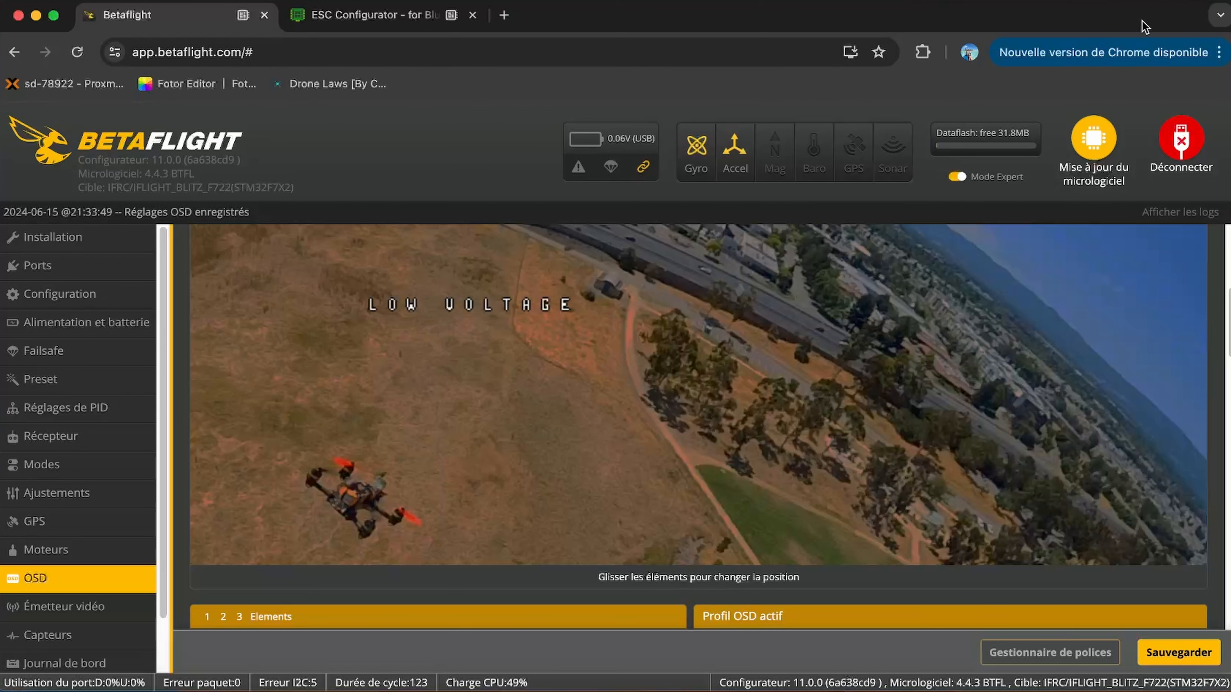
pyautogui.scroll(1, 818, 282)
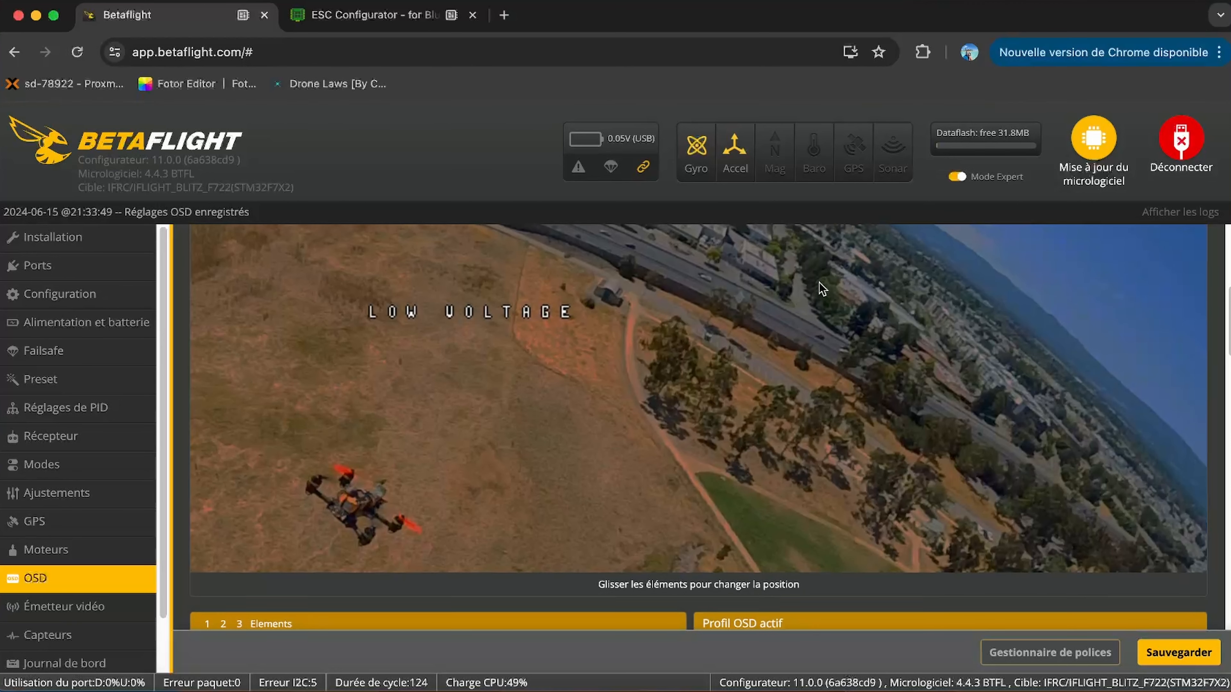
pyautogui.moveTo(493, 316); pyautogui.dragTo(605, 406)
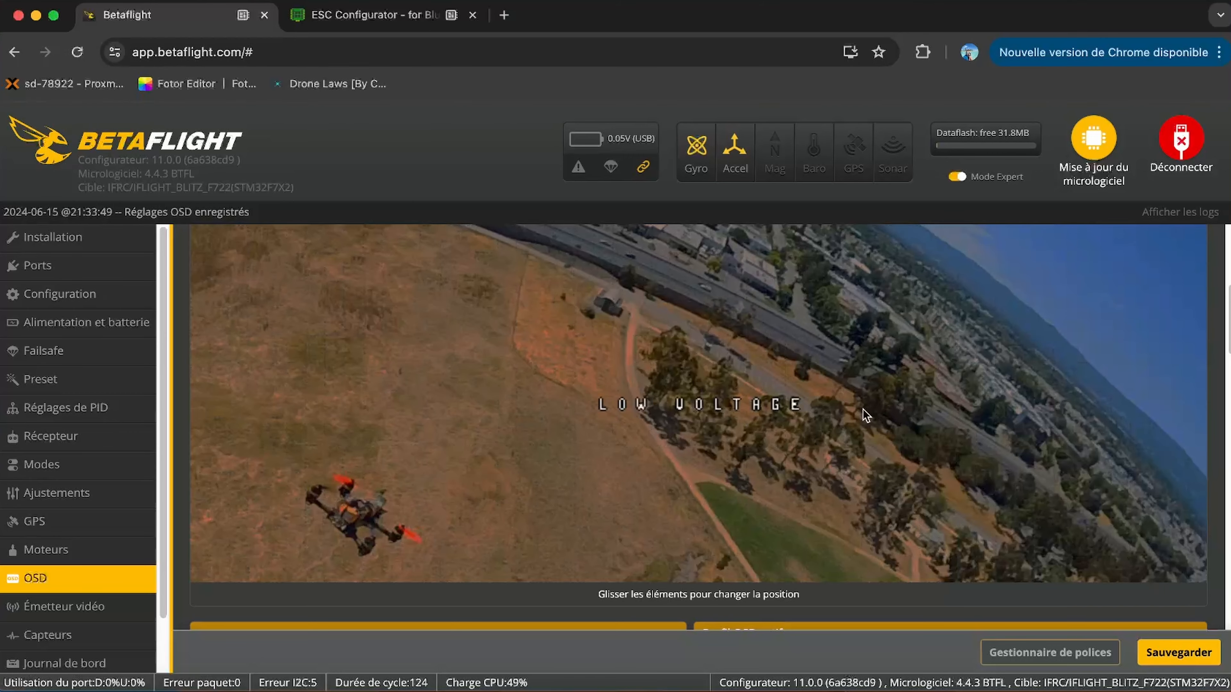
# Step: Enable the Boussole element for all three OSD profiles
pyautogui.scroll(-7, 926, 370)
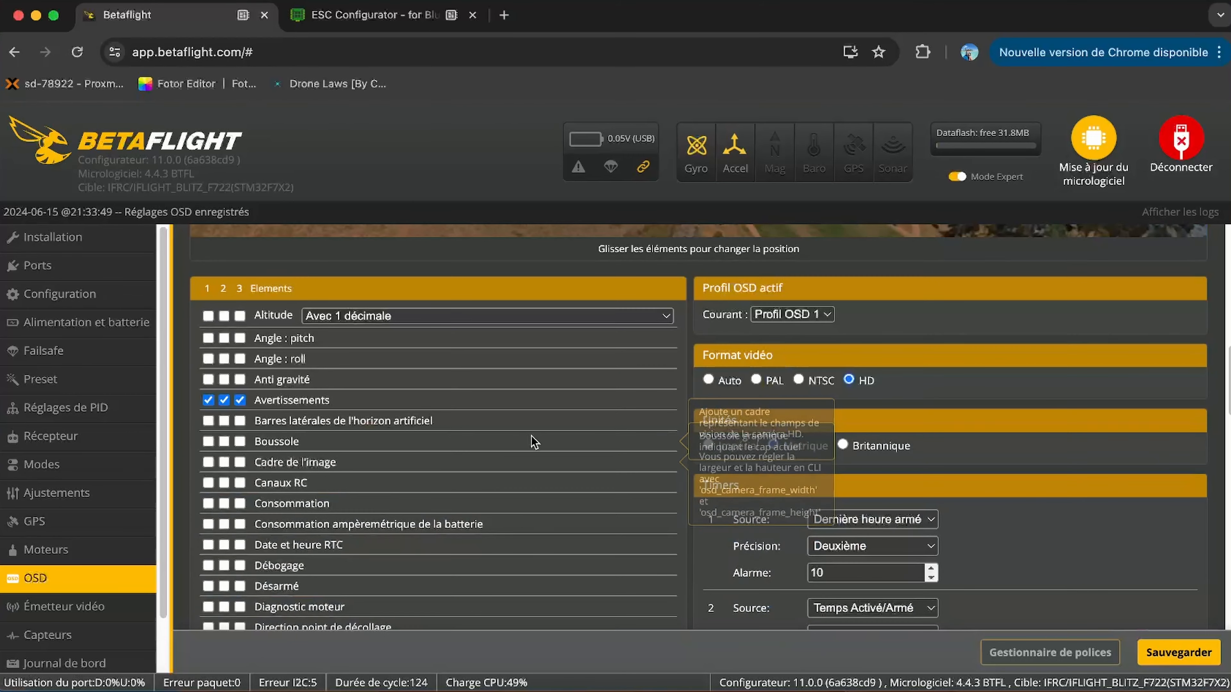
pyautogui.click(208, 442)
pyautogui.click(225, 443)
pyautogui.click(240, 442)
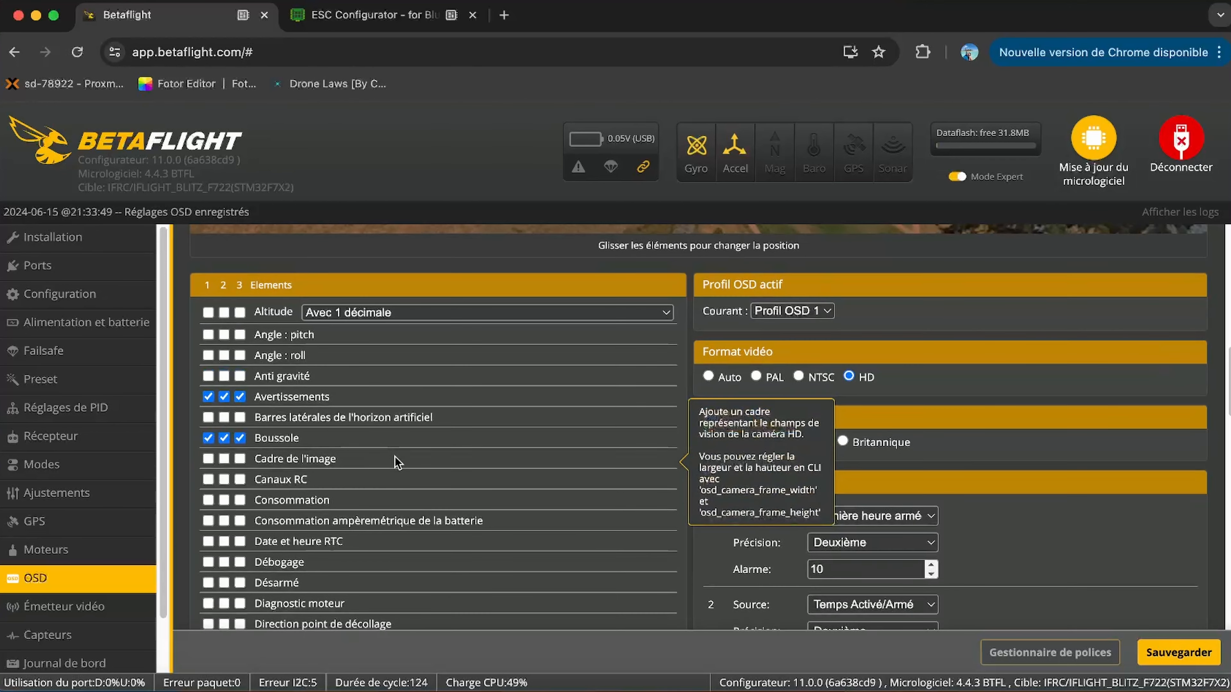
# Step: Enable Direction point de décollage, Distance du point de décollage and Distance parcourue en vol for all three OSD profiles
pyautogui.scroll(-1, 395, 460)
pyautogui.scroll(-1, 369, 483)
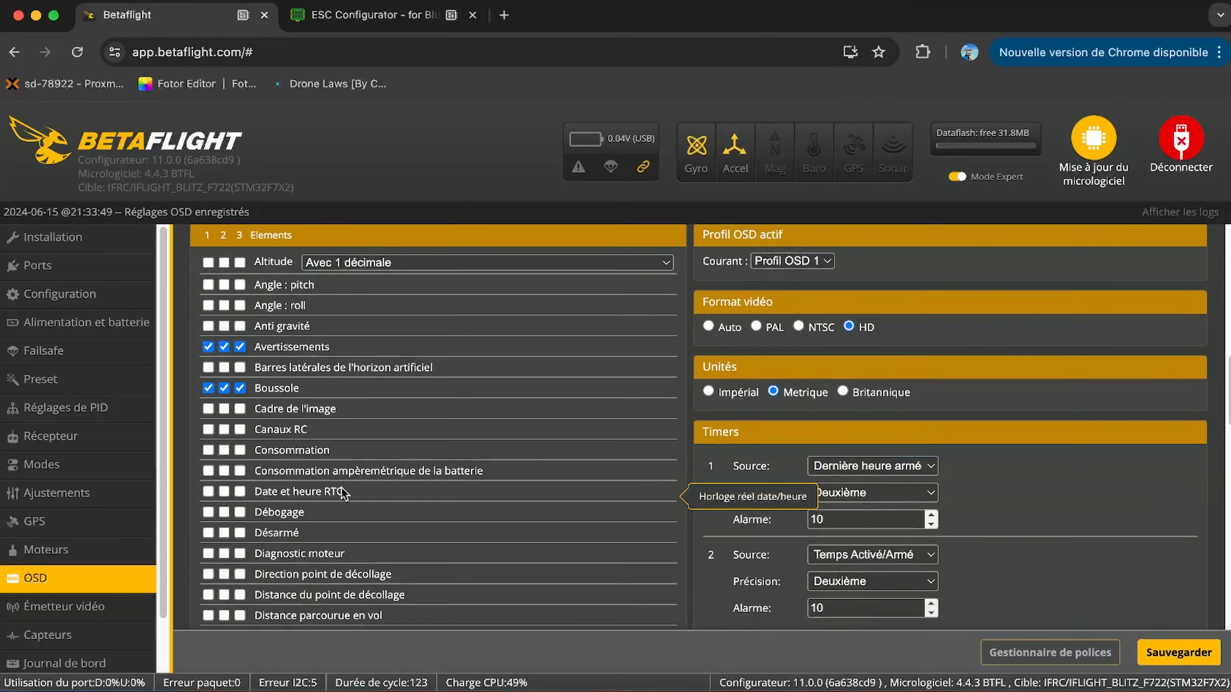
pyautogui.scroll(-3, 345, 473)
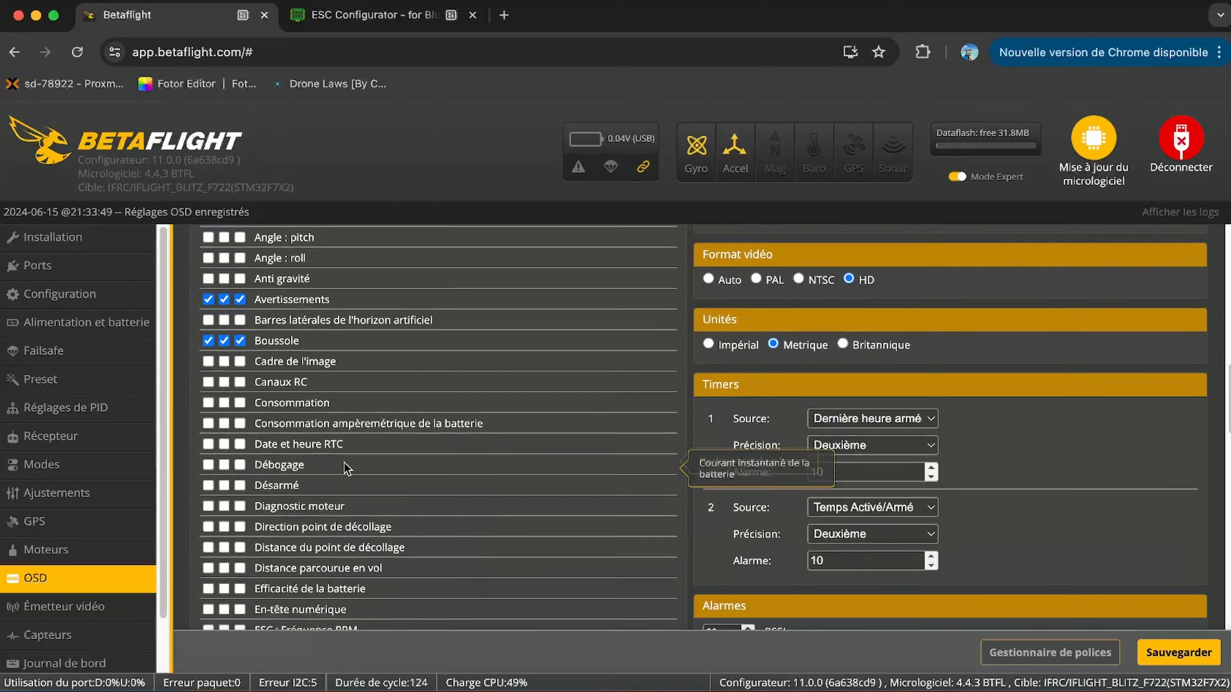
pyautogui.scroll(-1, 345, 468)
pyautogui.click(208, 471)
pyautogui.click(223, 471)
pyautogui.click(239, 471)
pyautogui.click(208, 491)
pyautogui.click(223, 492)
pyautogui.click(240, 492)
pyautogui.click(208, 512)
# Step: Enable the GPS : Latitude and GPS : Longitude elements for all three OSD profiles
pyautogui.scroll(-5, 385, 467)
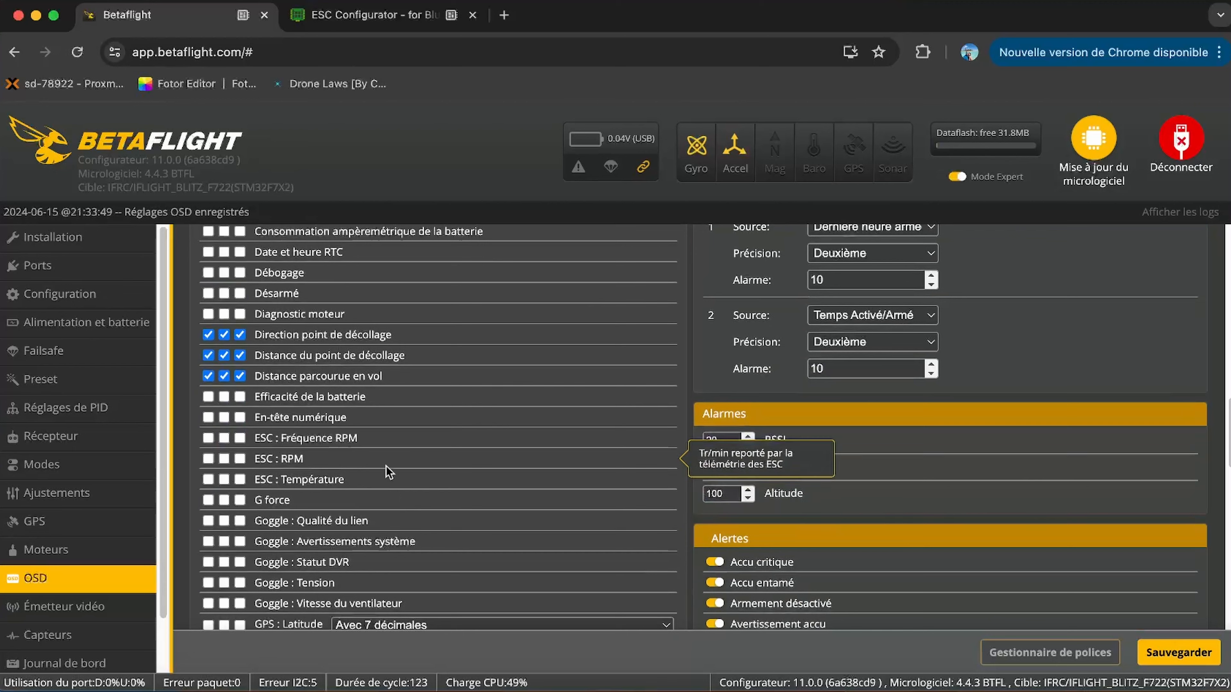
pyautogui.scroll(-4, 350, 467)
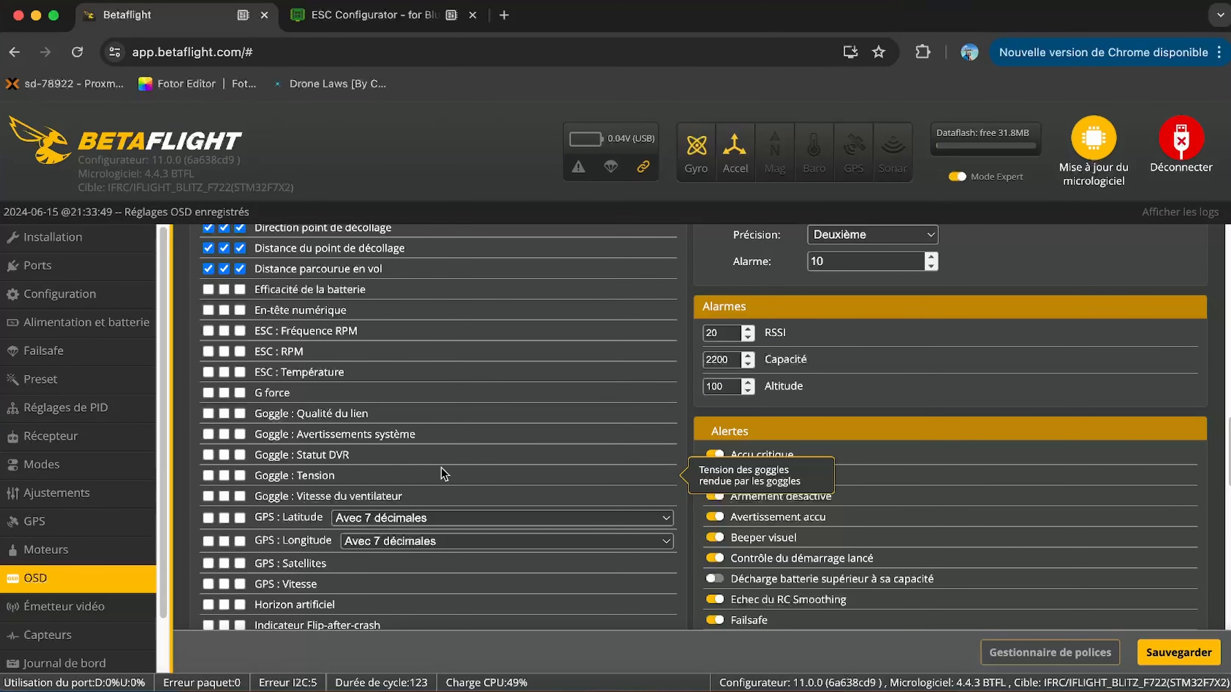
pyautogui.click(208, 518)
pyautogui.click(223, 518)
pyautogui.click(240, 517)
pyautogui.click(239, 541)
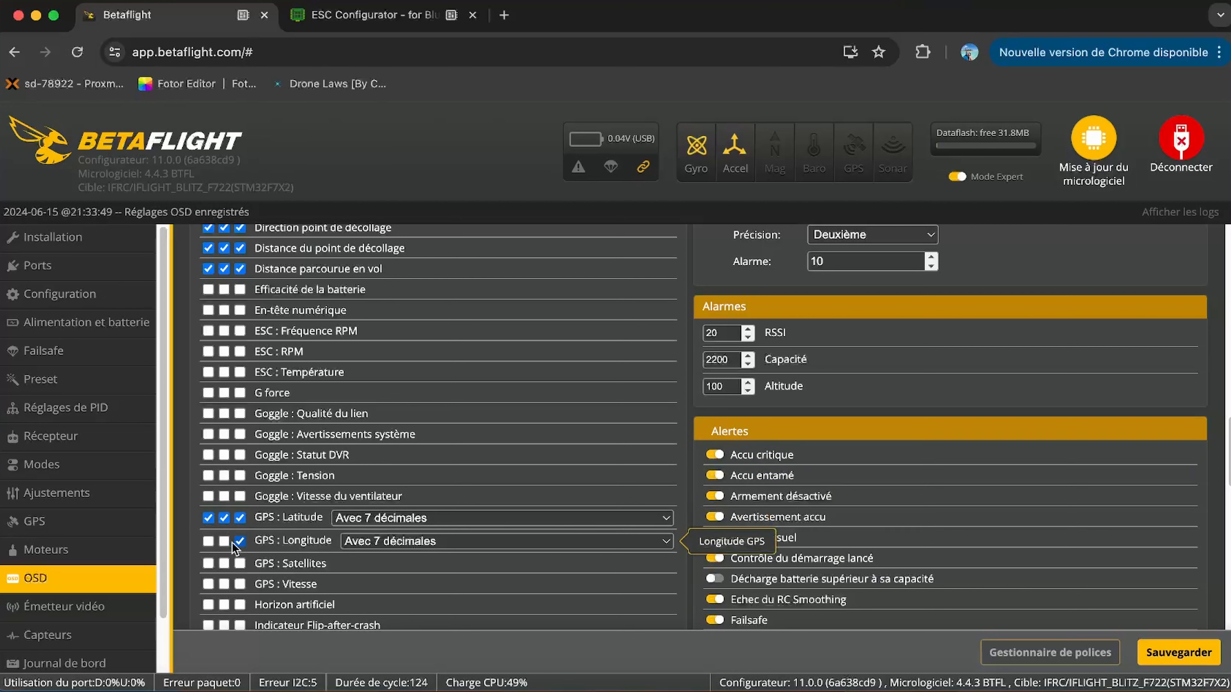
pyautogui.click(223, 541)
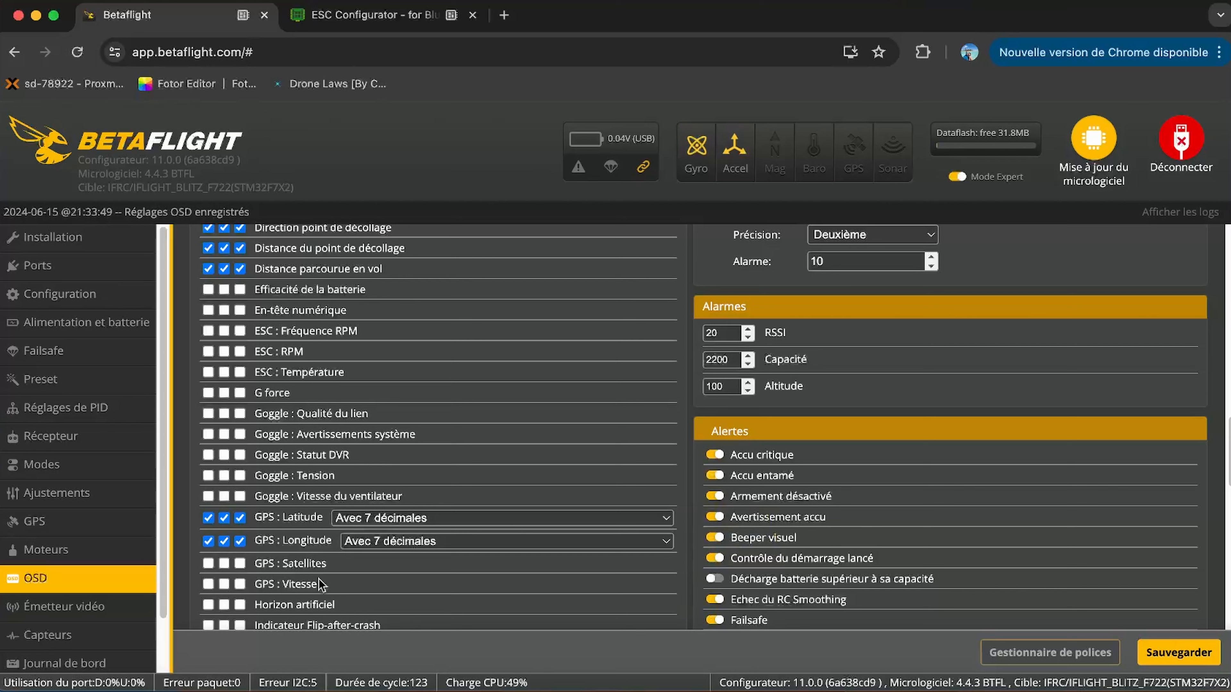
# Step: Enable the GPS : Satellites and GPS : Vitesse elements for all three OSD profiles
pyautogui.click(208, 564)
pyautogui.click(224, 565)
pyautogui.click(238, 565)
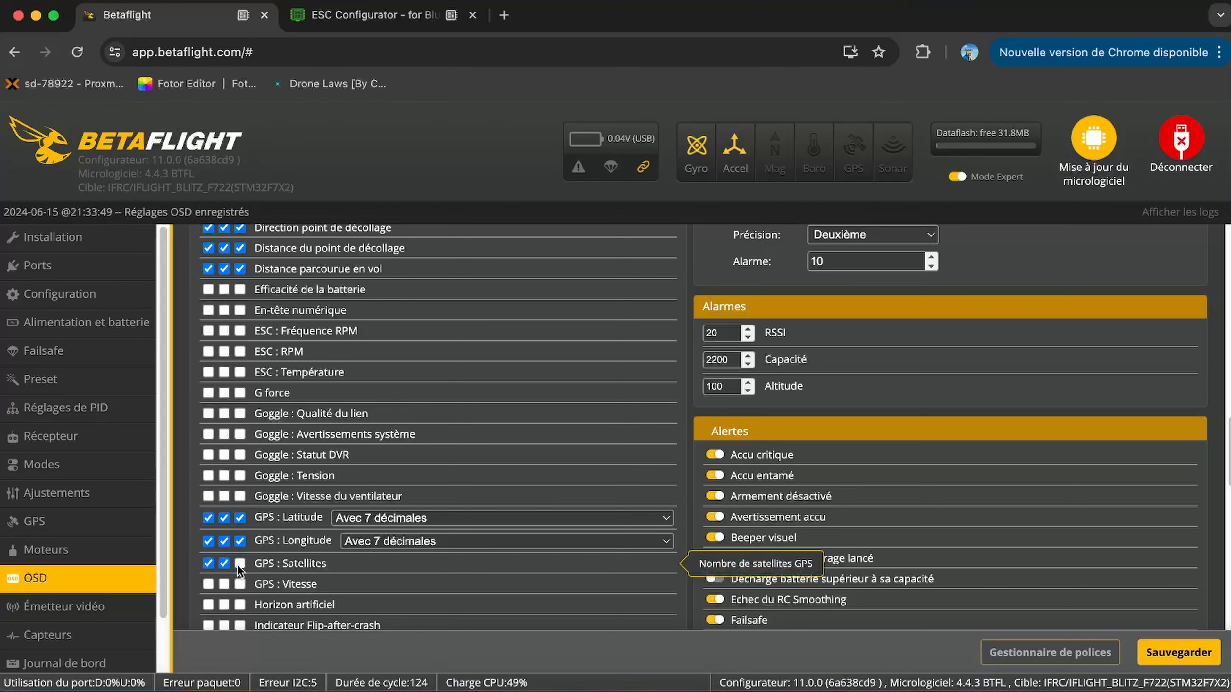
pyautogui.click(240, 584)
pyautogui.click(223, 584)
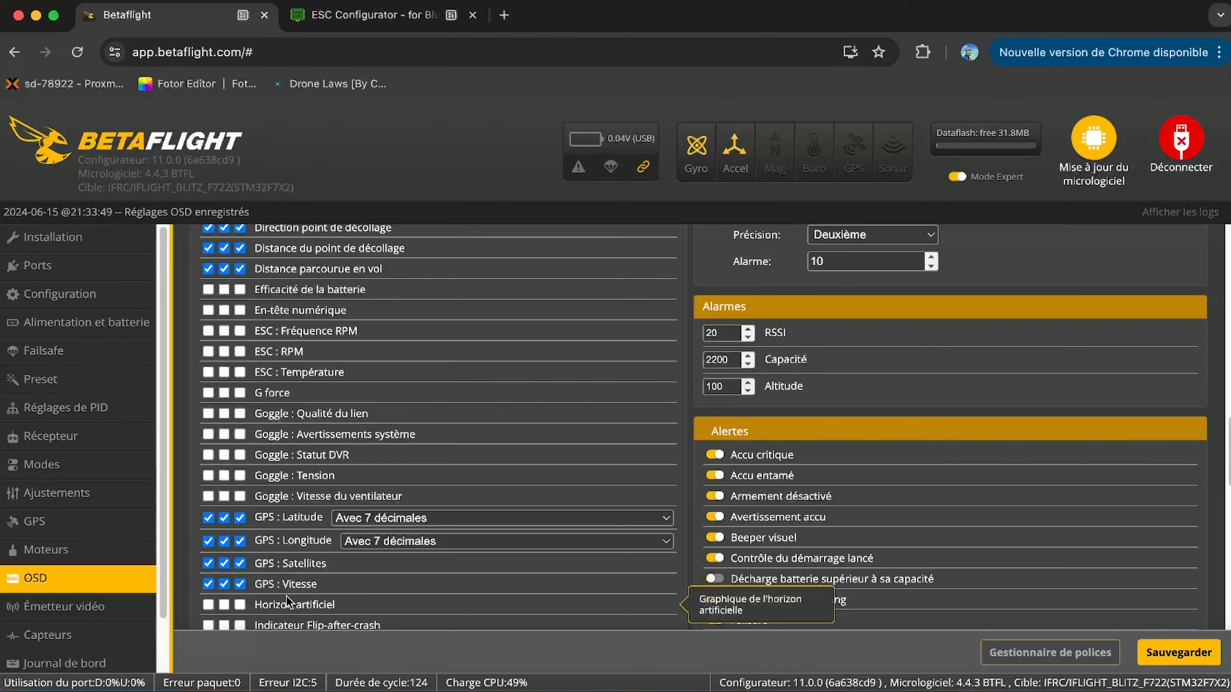
# Step: Enable Barres latérales de l'horizon artificiel for all three OSD profiles and save the OSD settings
pyautogui.scroll(5, 340, 514)
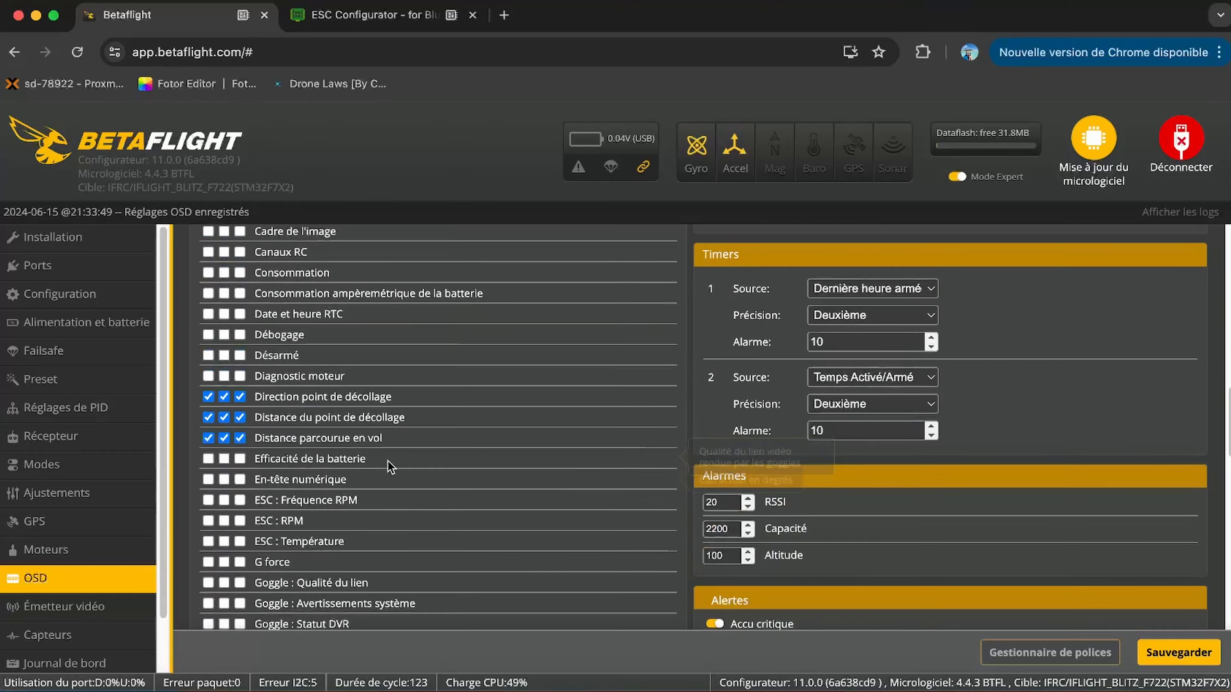
pyautogui.scroll(3, 388, 460)
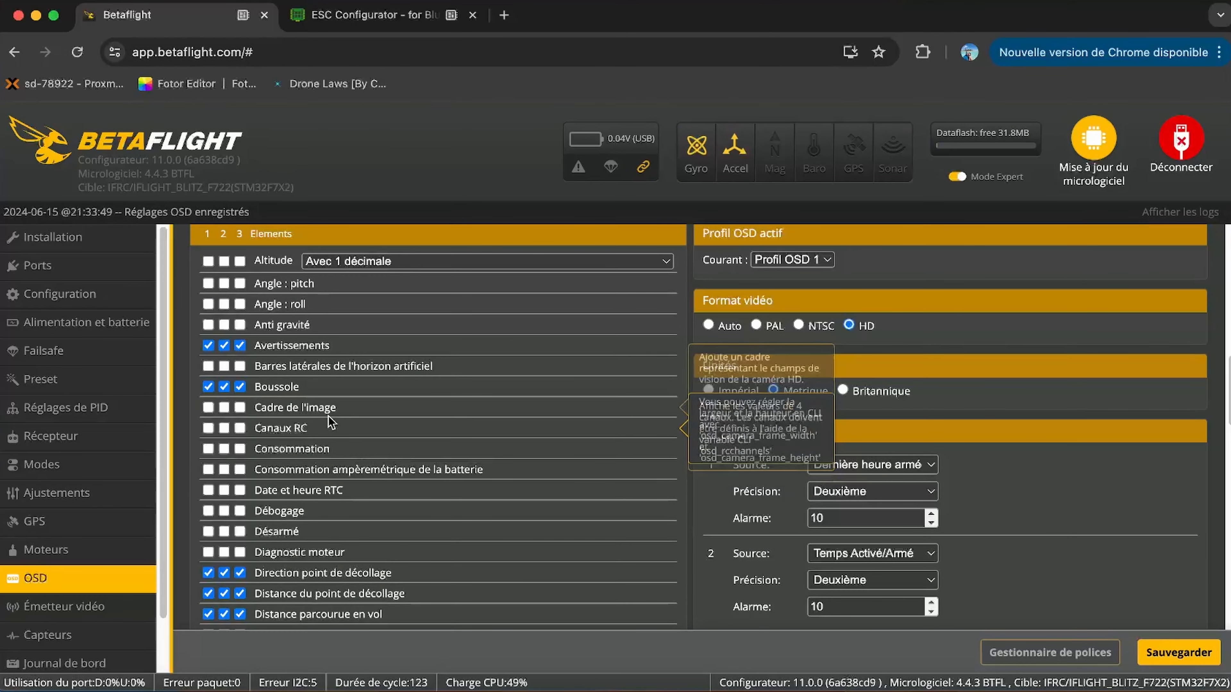
pyautogui.click(208, 366)
pyautogui.click(223, 365)
pyautogui.click(238, 367)
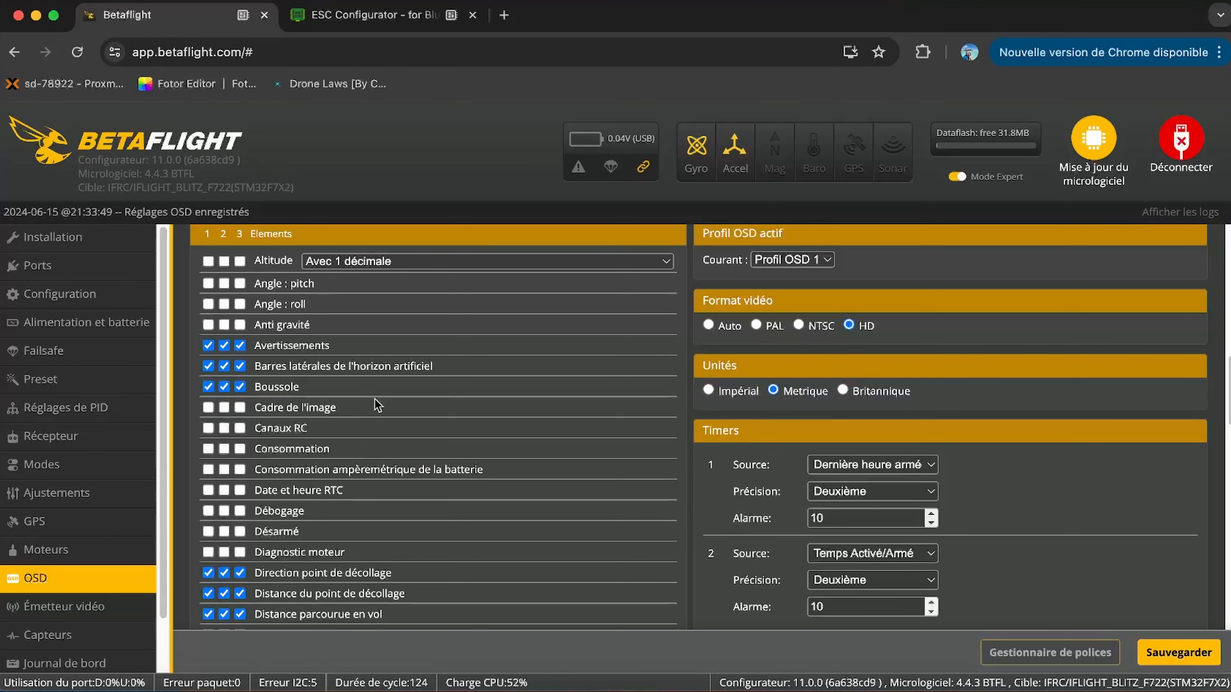
pyautogui.click(1188, 659)
# Step: Move the artificial horizon sidebars in the OSD preview so they frame the LOW VOLTAGE warning at the centre
pyautogui.scroll(-15, 698, 447)
pyautogui.scroll(15, 681, 460)
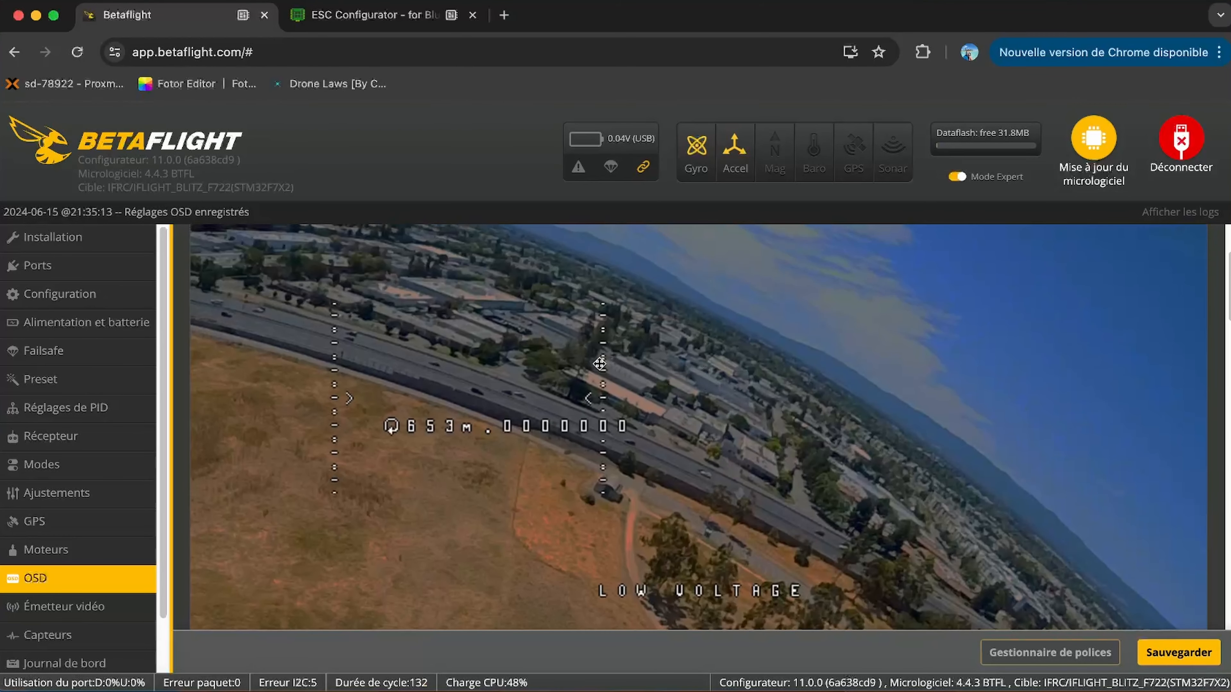
pyautogui.moveTo(681, 376); pyautogui.dragTo(766, 522)
pyautogui.moveTo(768, 528); pyautogui.dragTo(834, 516)
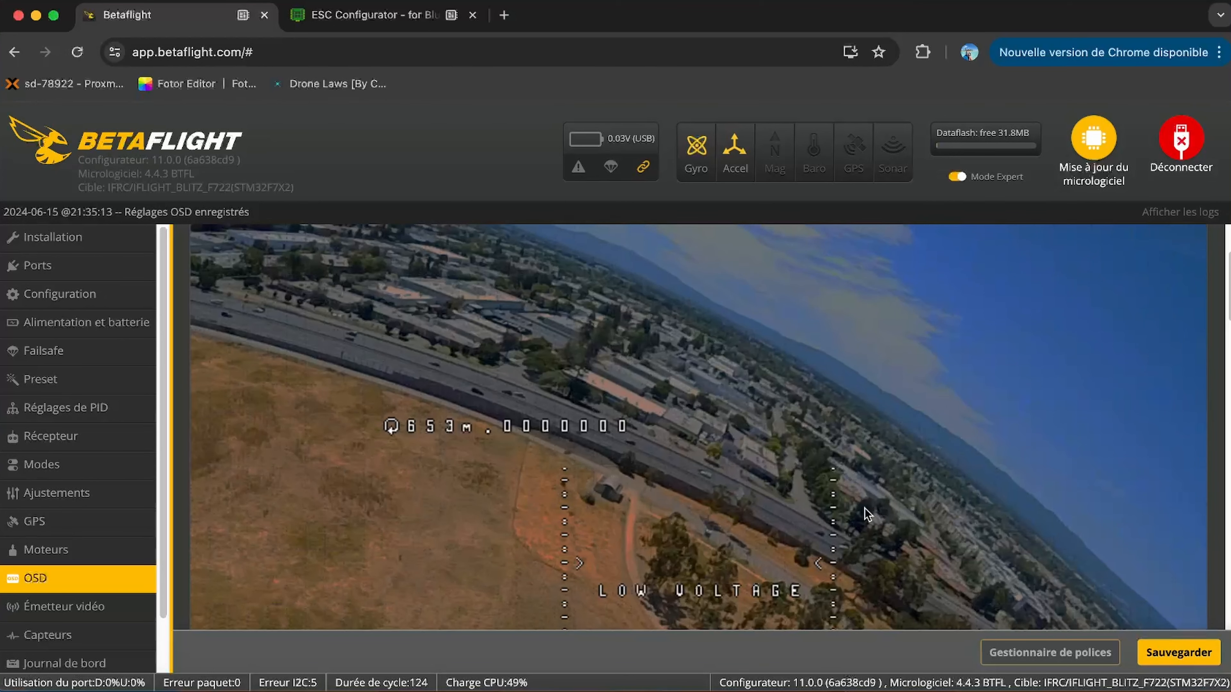
pyautogui.scroll(2, 865, 481)
pyautogui.scroll(-6, 872, 436)
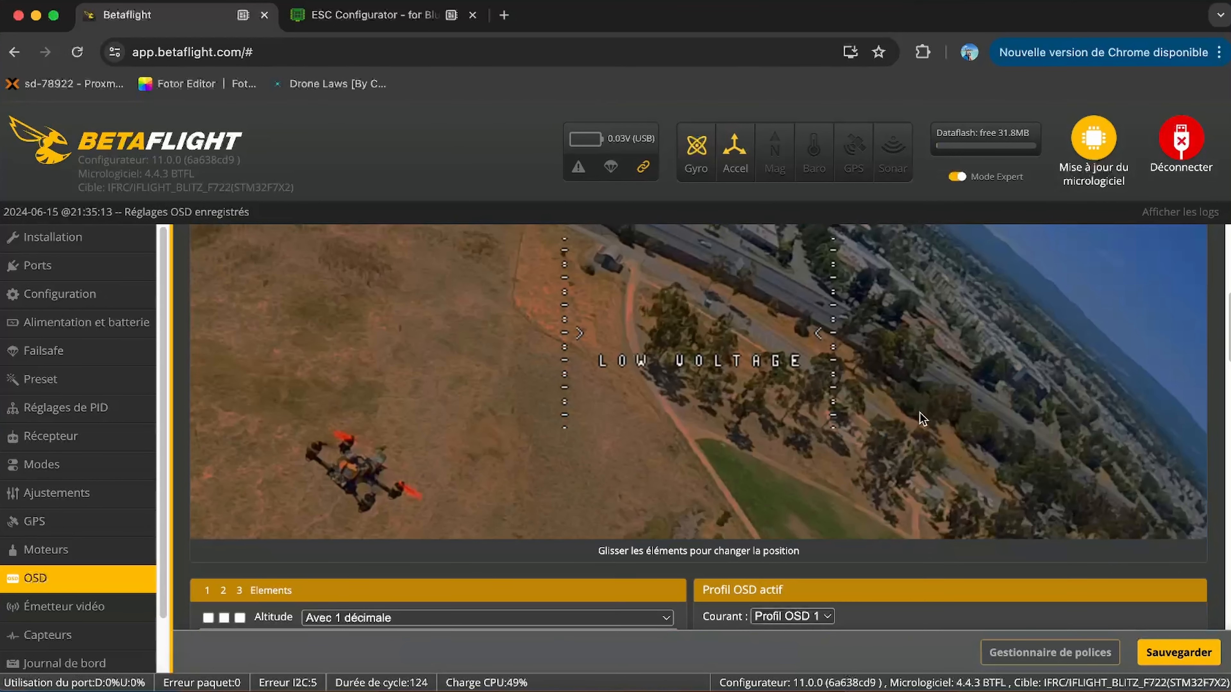
# Step: Raise the artificial horizon sidebars in the OSD preview so their centre sits above the LOW VOLTAGE warning
pyautogui.scroll(5, 920, 417)
pyautogui.scroll(-3, 906, 427)
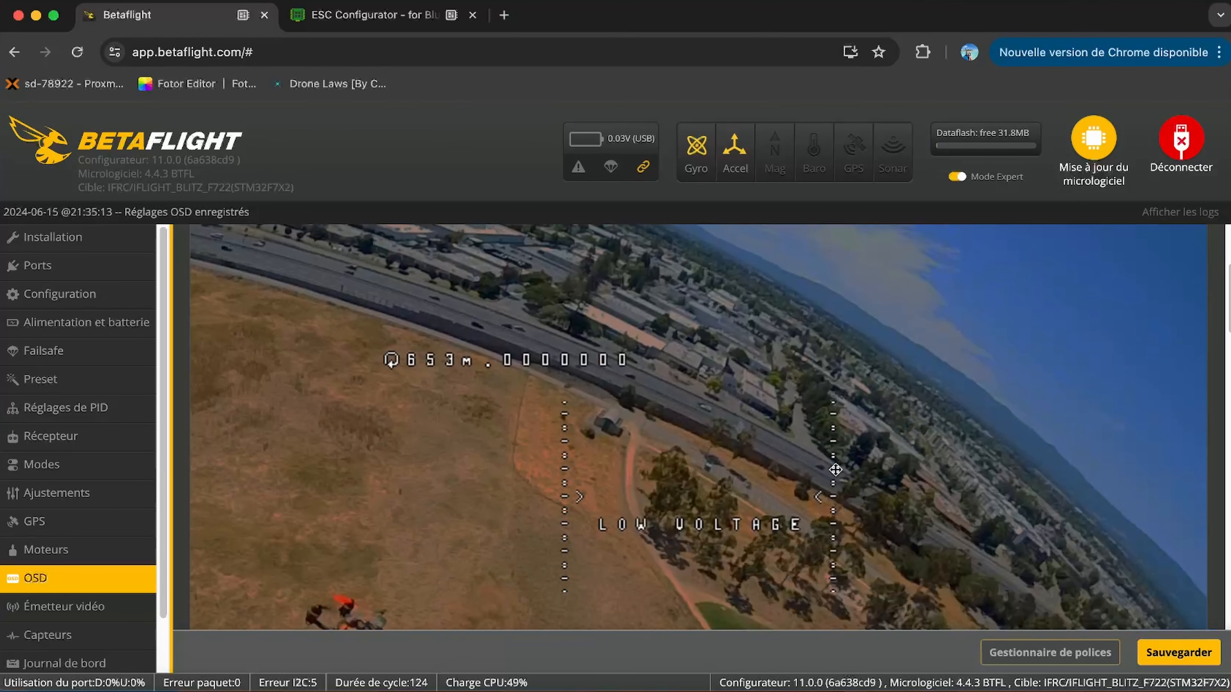
pyautogui.scroll(-2, 835, 470)
pyautogui.moveTo(828, 400); pyautogui.dragTo(834, 342)
# Step: Move the GPS longitude to the upper right of the OSD preview and the latitude to the upper left on the same row
pyautogui.scroll(5, 898, 386)
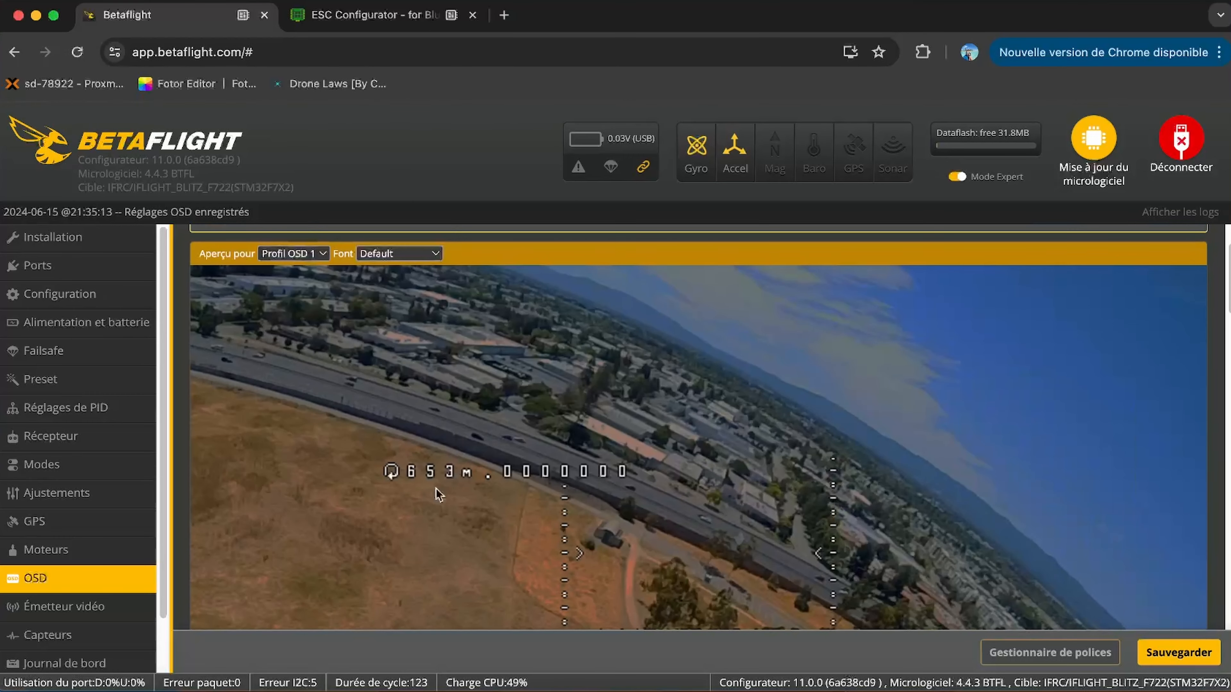
pyautogui.moveTo(514, 471); pyautogui.dragTo(765, 337)
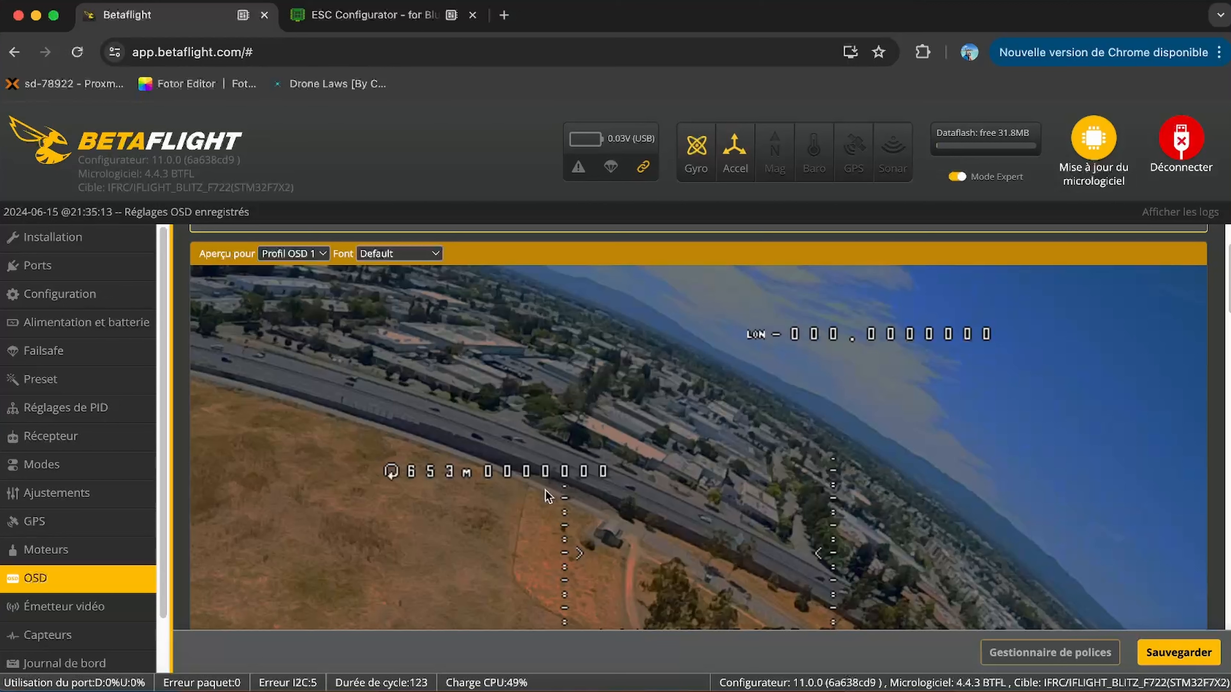
pyautogui.moveTo(545, 490); pyautogui.dragTo(434, 335)
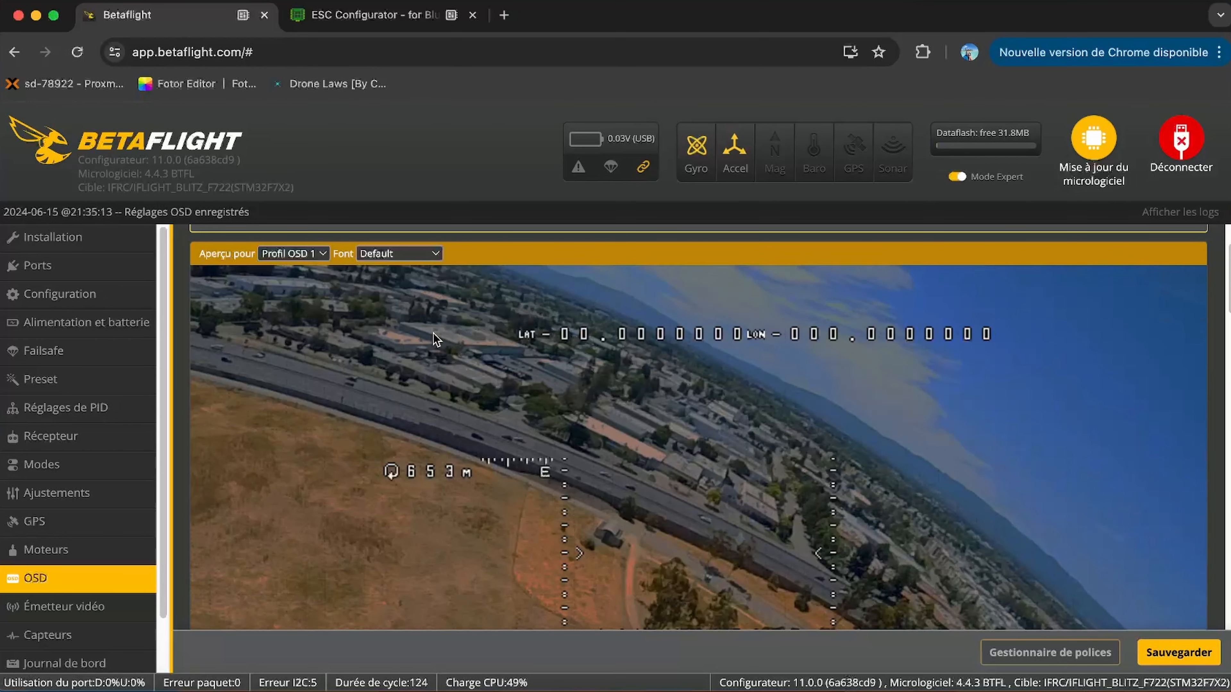
# Step: Place the flight distance below the latitude, and the home direction arrow with the home distance beneath it between the two coordinates
pyautogui.moveTo(391, 472); pyautogui.dragTo(428, 362)
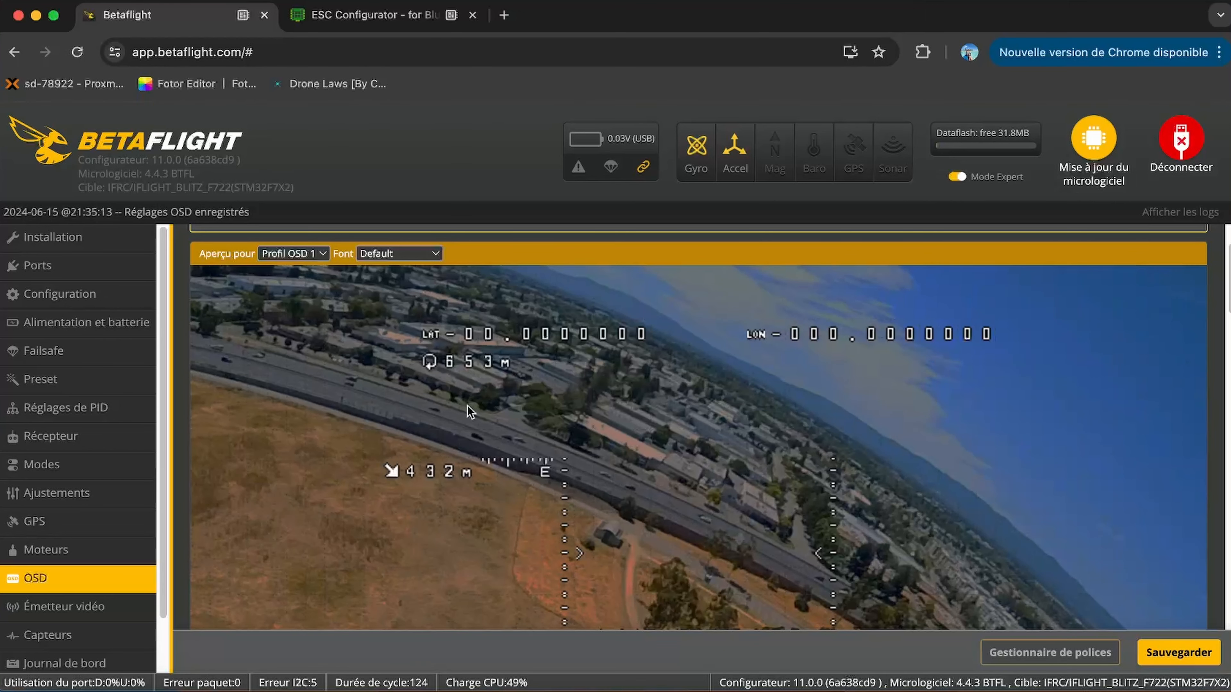
pyautogui.moveTo(537, 388); pyautogui.dragTo(697, 333)
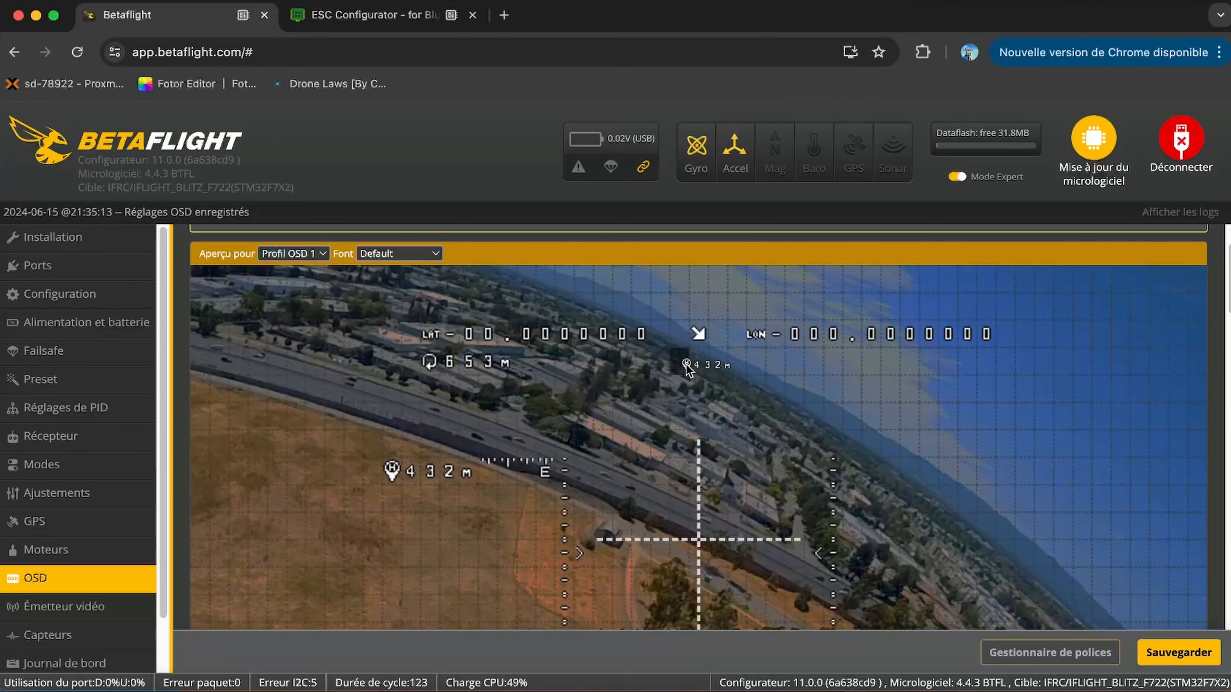
pyautogui.moveTo(686, 369); pyautogui.dragTo(690, 373)
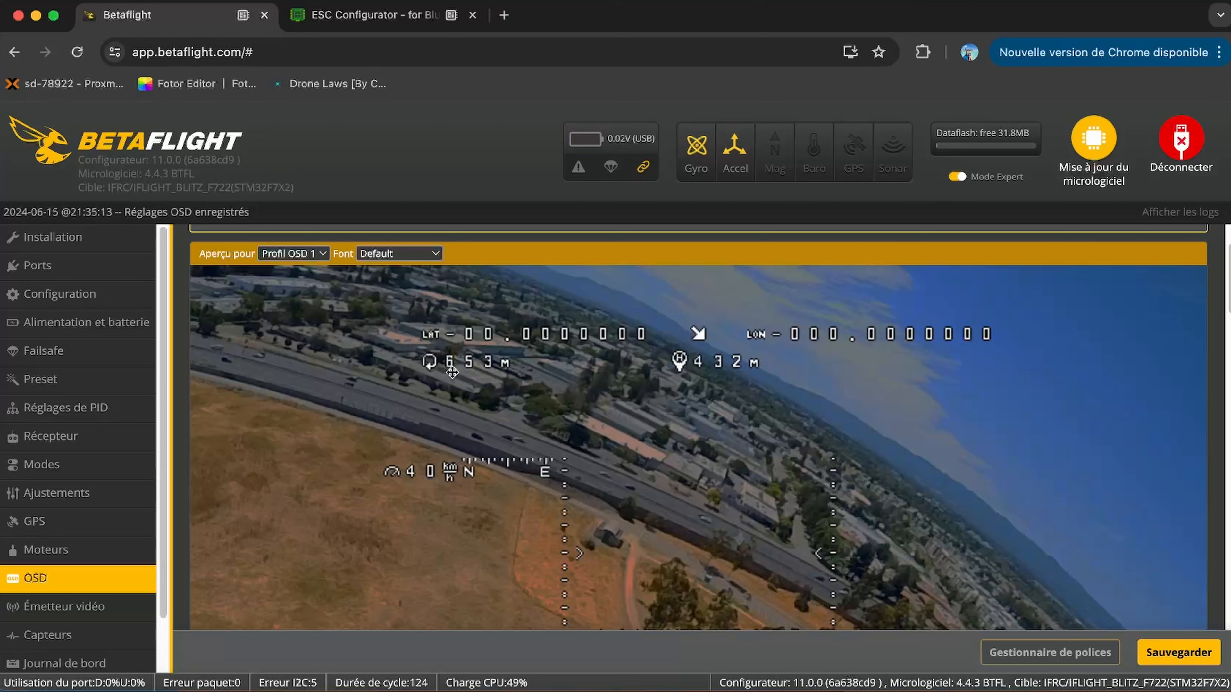
# Step: Position the GPS speed directly below the flight distance and the satellite count below the longitude in the OSD preview
pyautogui.moveTo(428, 376); pyautogui.dragTo(427, 376)
pyautogui.moveTo(398, 471); pyautogui.dragTo(425, 387)
pyautogui.moveTo(402, 470); pyautogui.dragTo(936, 371)
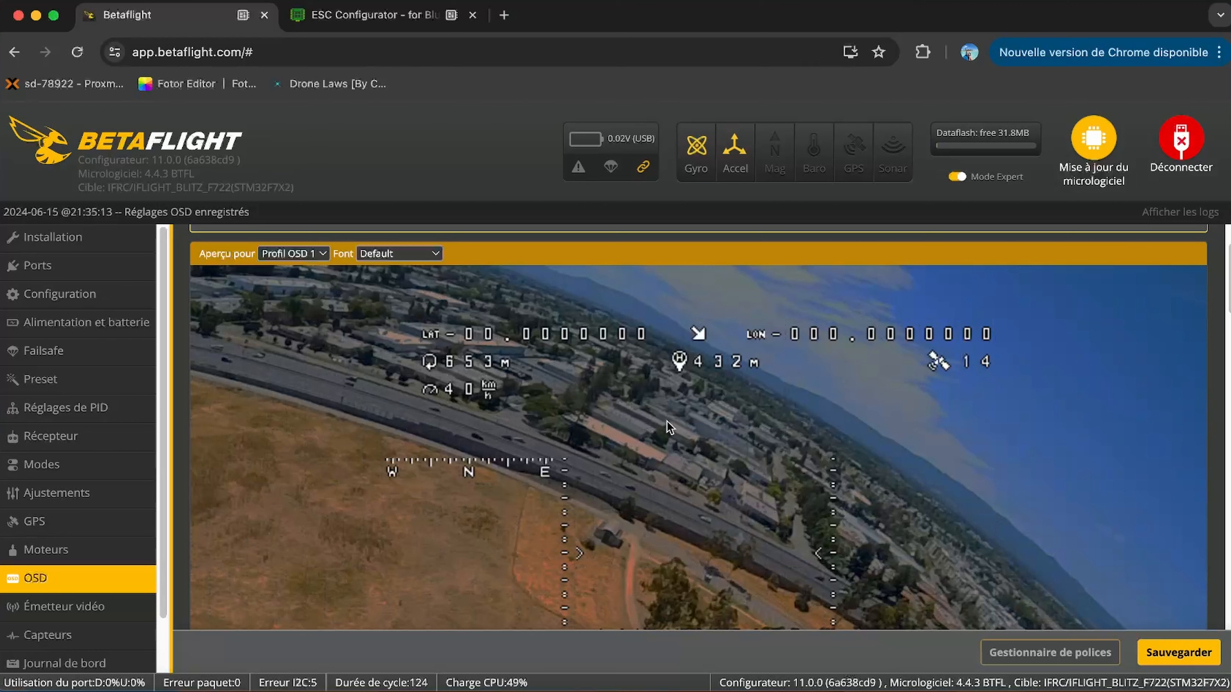
# Step: Centre the compass ruler between the upper ends of the artificial horizon sidebars in the OSD preview
pyautogui.moveTo(469, 456); pyautogui.dragTo(534, 454)
pyautogui.moveTo(639, 430); pyautogui.dragTo(902, 470)
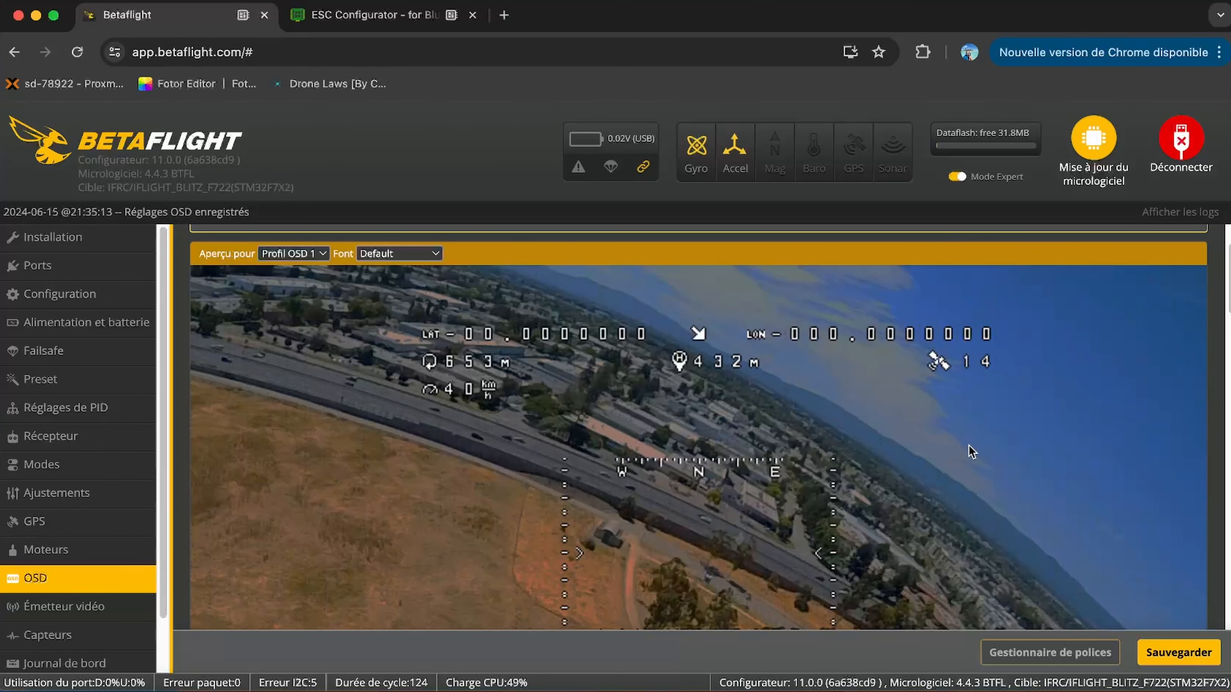
pyautogui.scroll(-10, 614, 413)
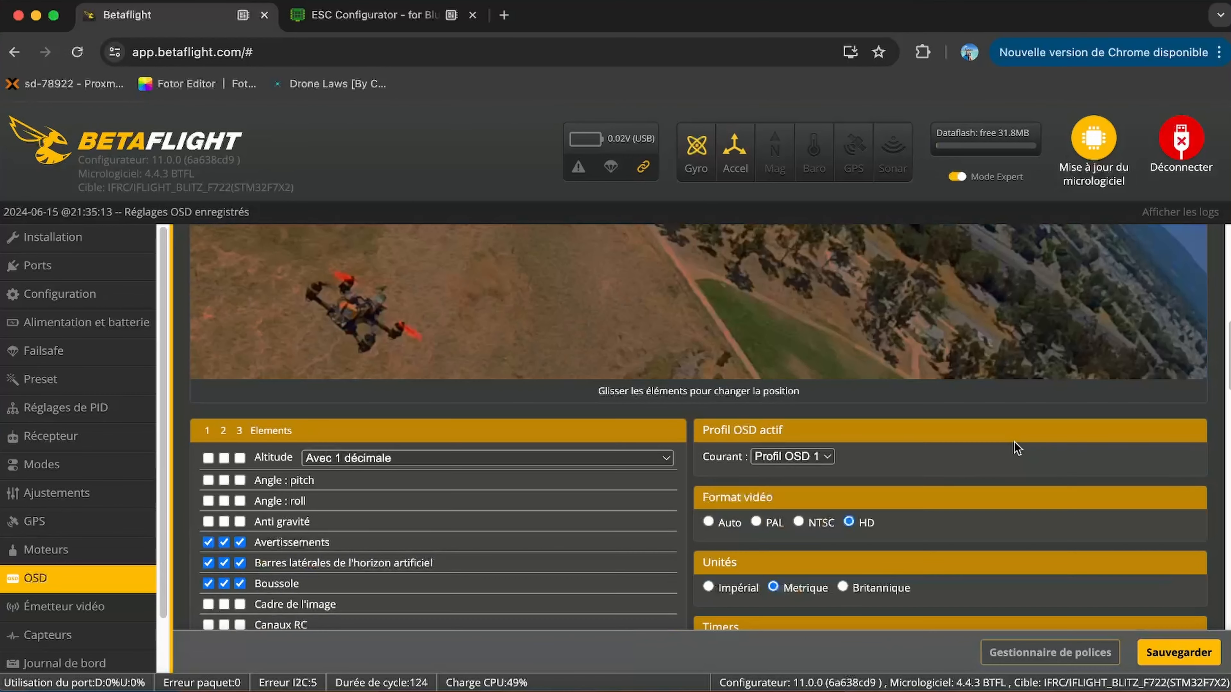
pyautogui.scroll(10, 1017, 448)
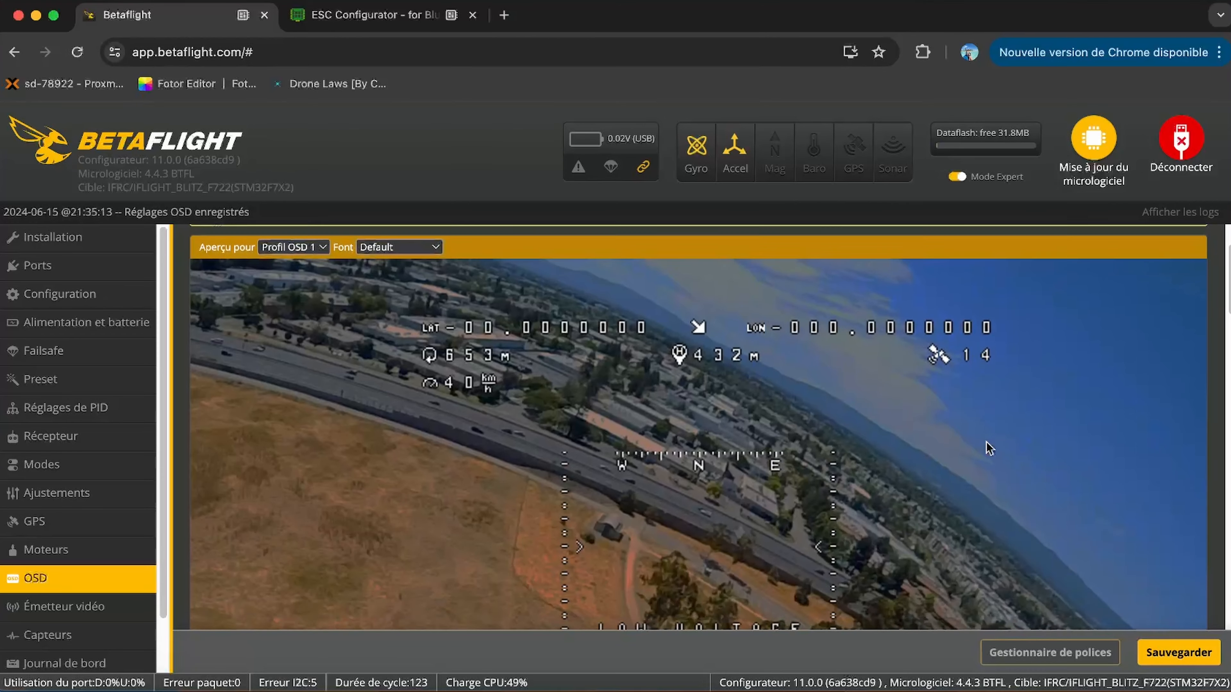
pyautogui.scroll(-1, 989, 448)
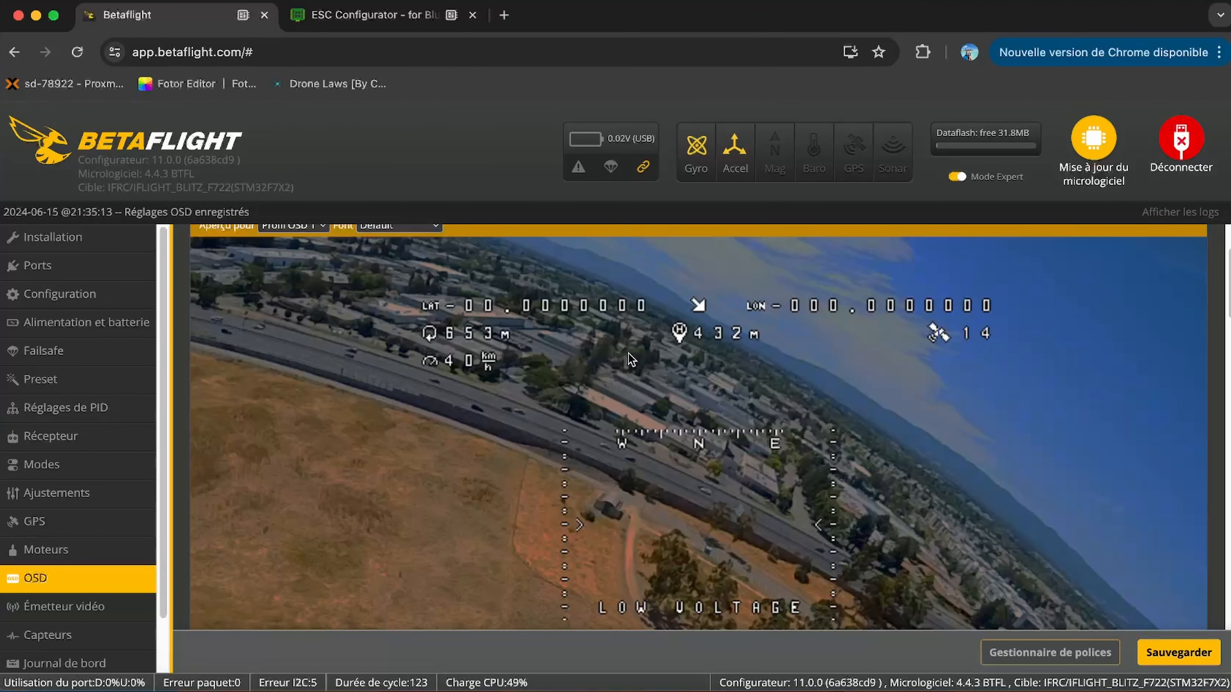
# Step: Enable the Désarmé element for all three OSD profiles
pyautogui.scroll(-10, 628, 359)
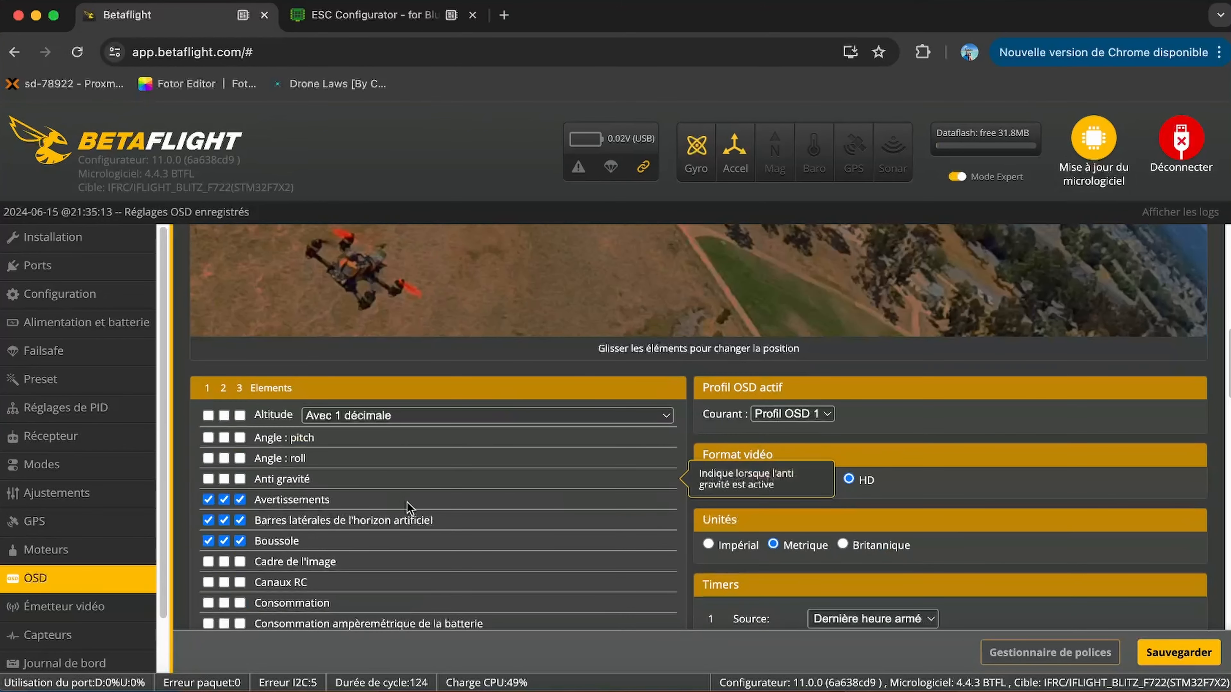
pyautogui.scroll(-1, 409, 470)
pyautogui.scroll(-5, 411, 468)
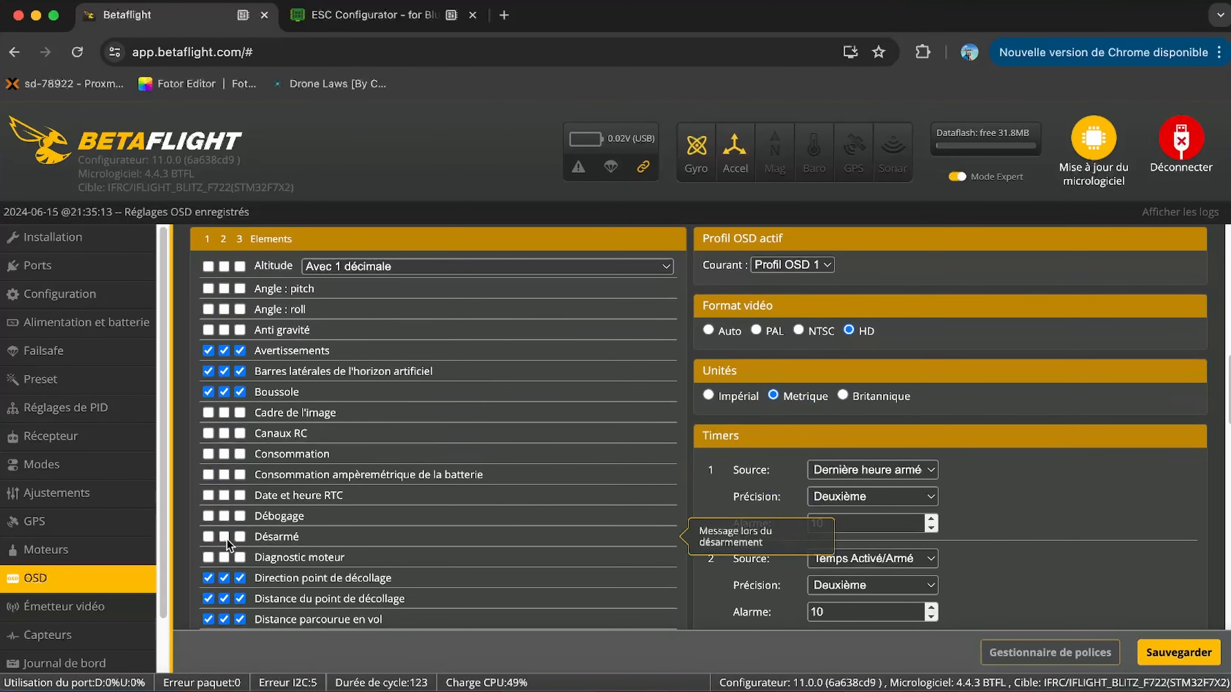
pyautogui.click(209, 537)
pyautogui.click(224, 537)
pyautogui.click(240, 538)
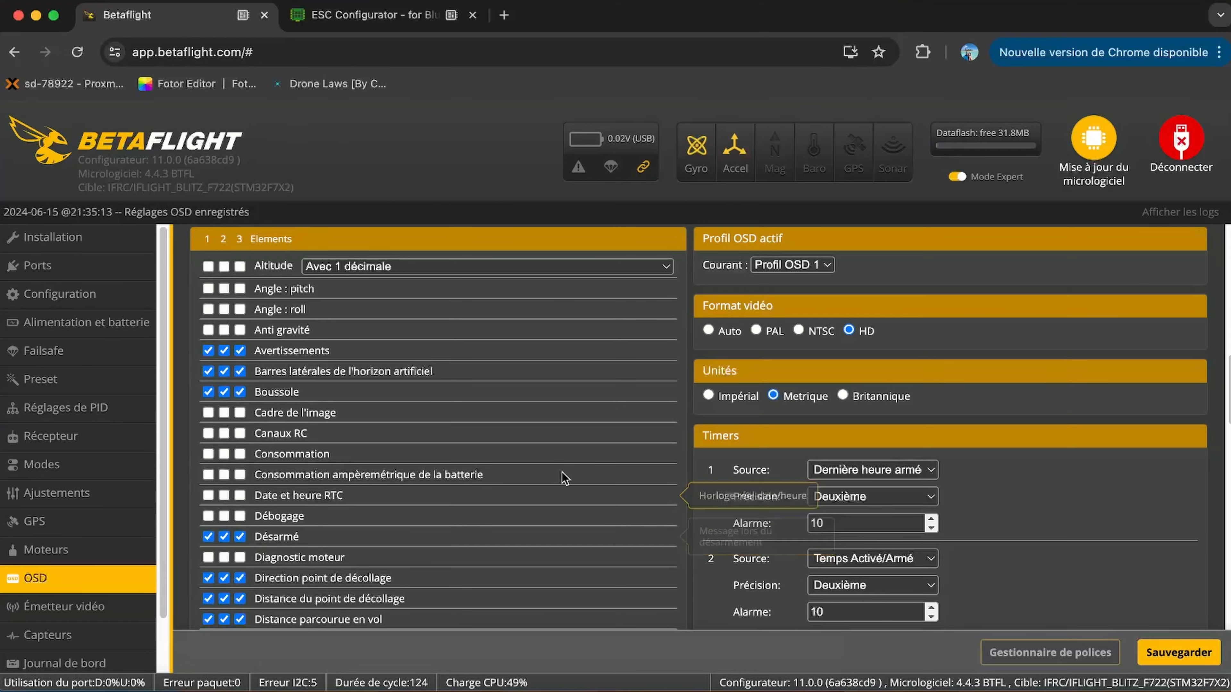
# Step: Centre the DISARMED message between the artificial horizon sidebars, above the LOW VOLTAGE warning in the OSD preview
pyautogui.scroll(3, 630, 456)
pyautogui.scroll(10, 640, 451)
pyautogui.moveTo(377, 319); pyautogui.dragTo(631, 401)
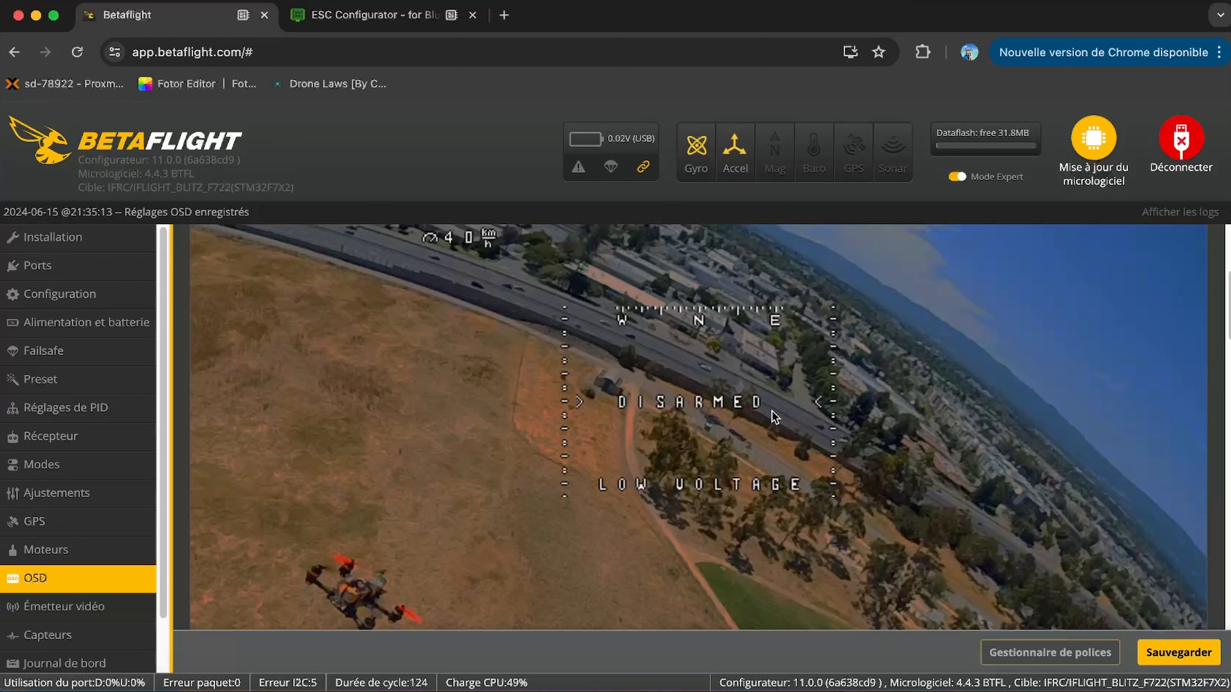
pyautogui.moveTo(726, 410); pyautogui.dragTo(661, 398)
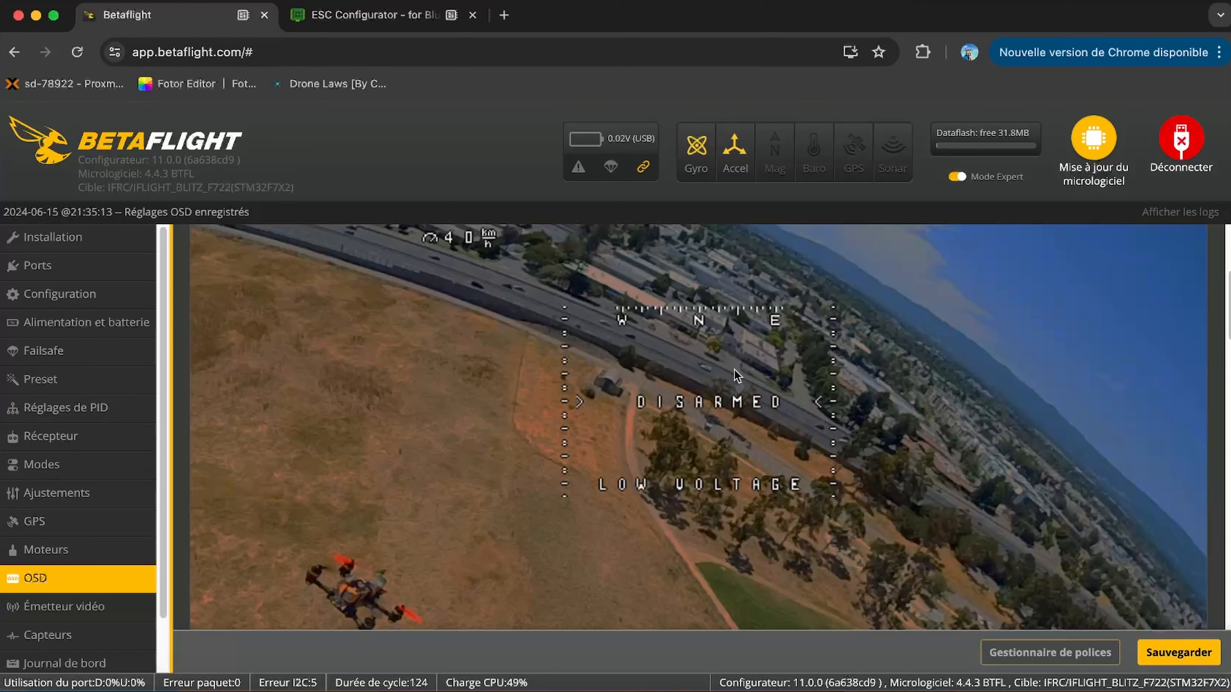
# Step: Look through the remaining OSD elements for further items to display
pyautogui.scroll(-10, 742, 445)
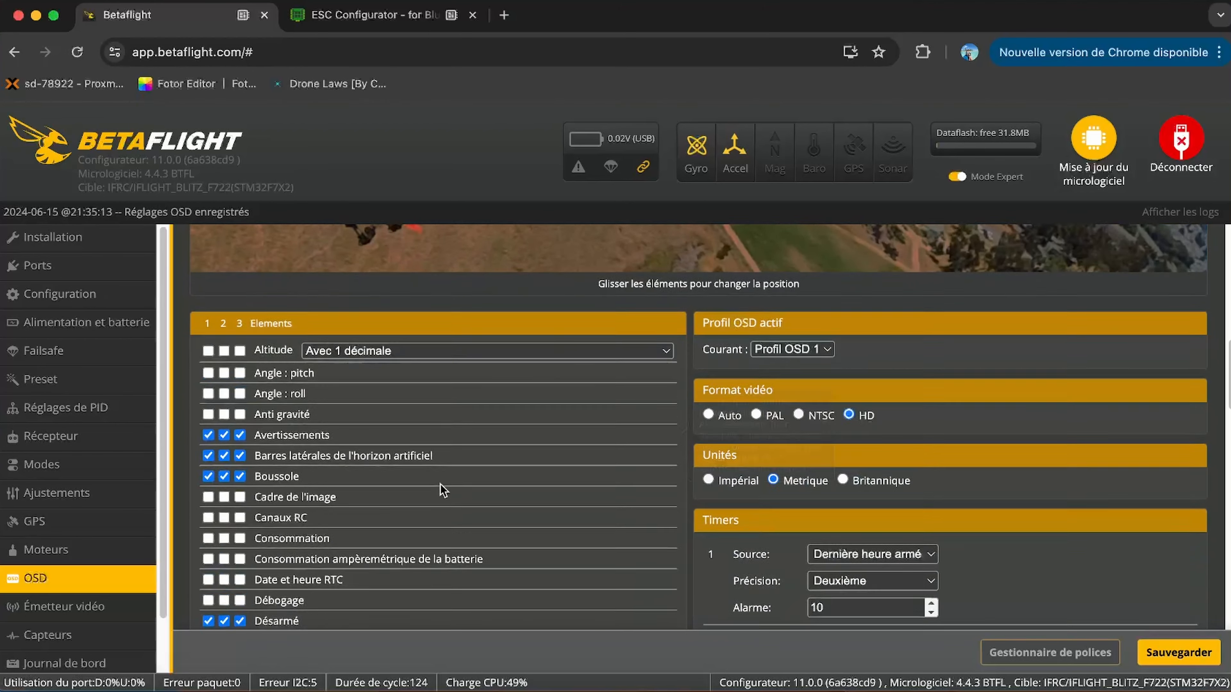
pyautogui.scroll(-15, 443, 490)
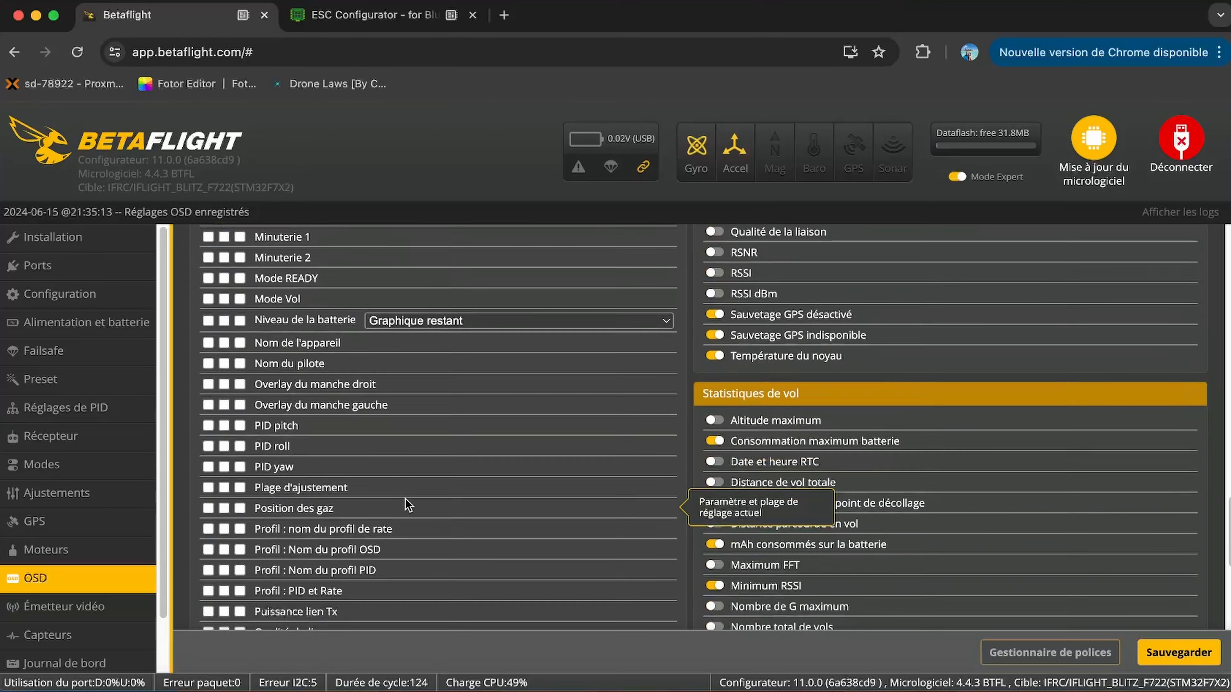
pyautogui.scroll(-5, 408, 504)
pyautogui.scroll(-3, 398, 504)
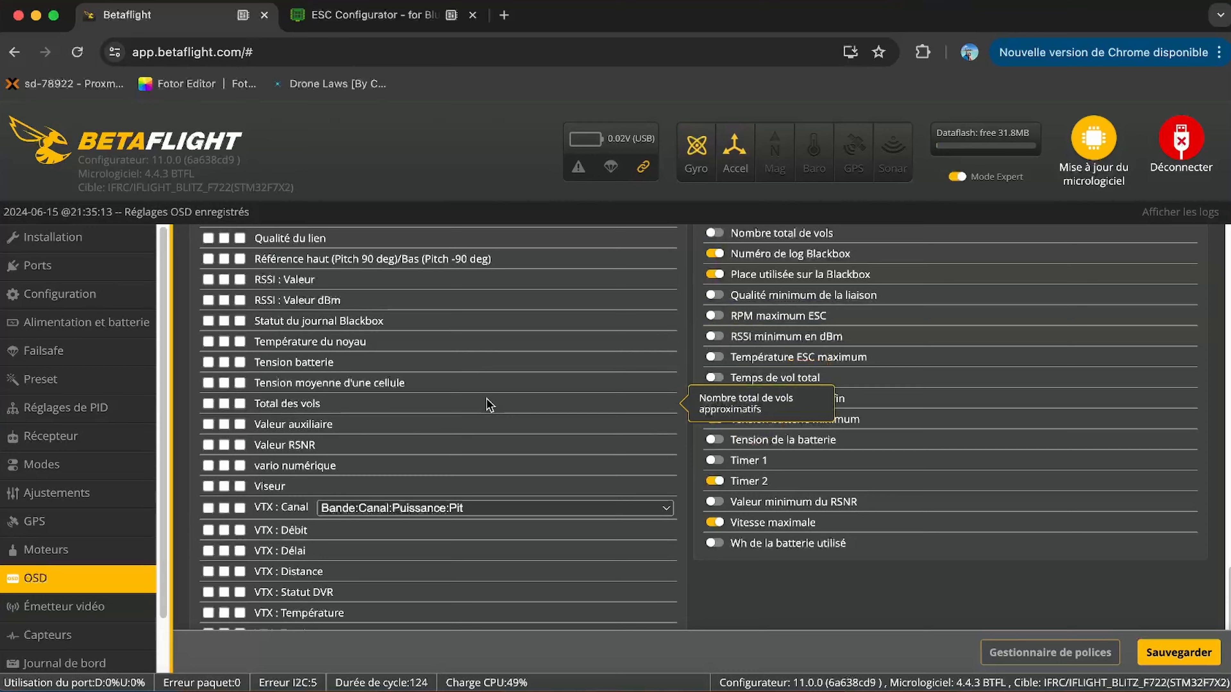
pyautogui.scroll(10, 371, 356)
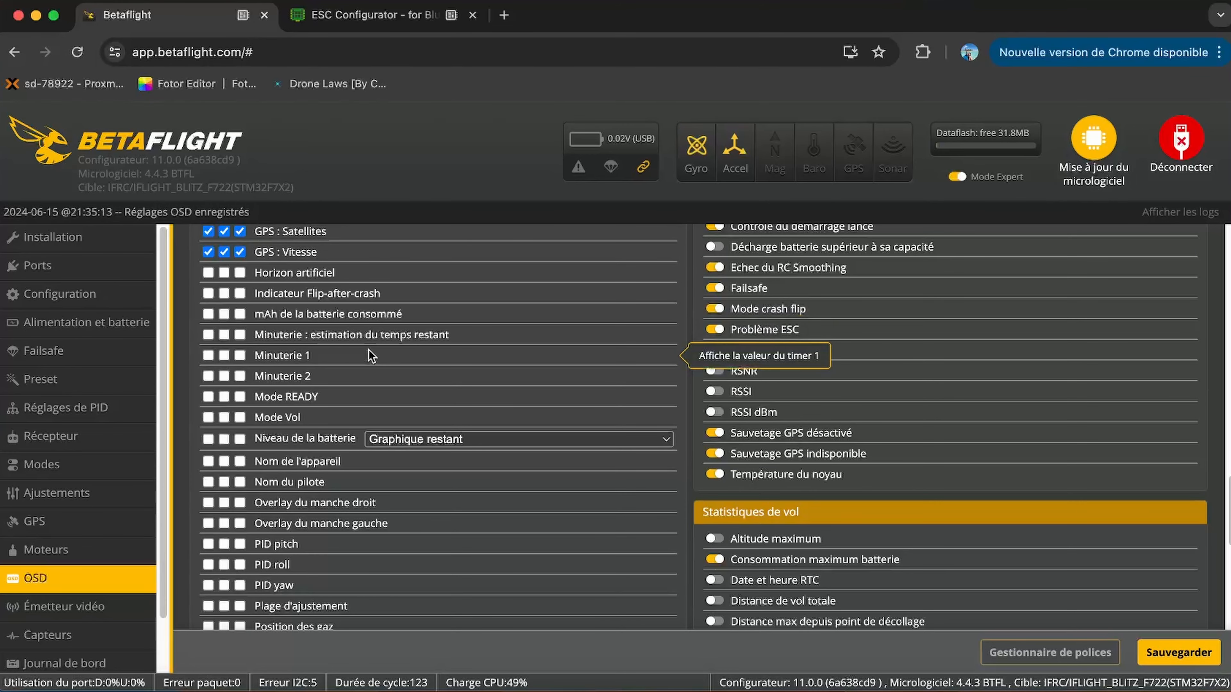